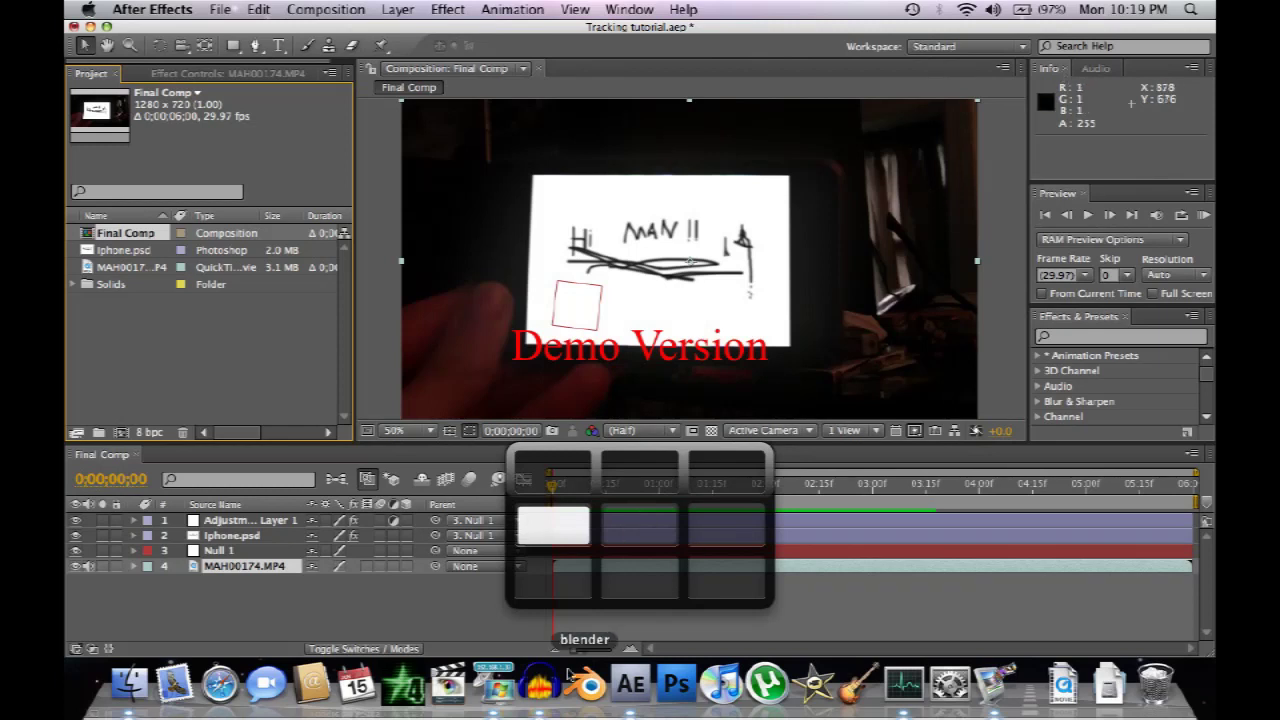
Play Final Comp, then scrub back toward its start to review the finished phone composite
{"action": "key", "text": "ctrl+Up"}
{"action": "key", "text": "ctrl+Down"}
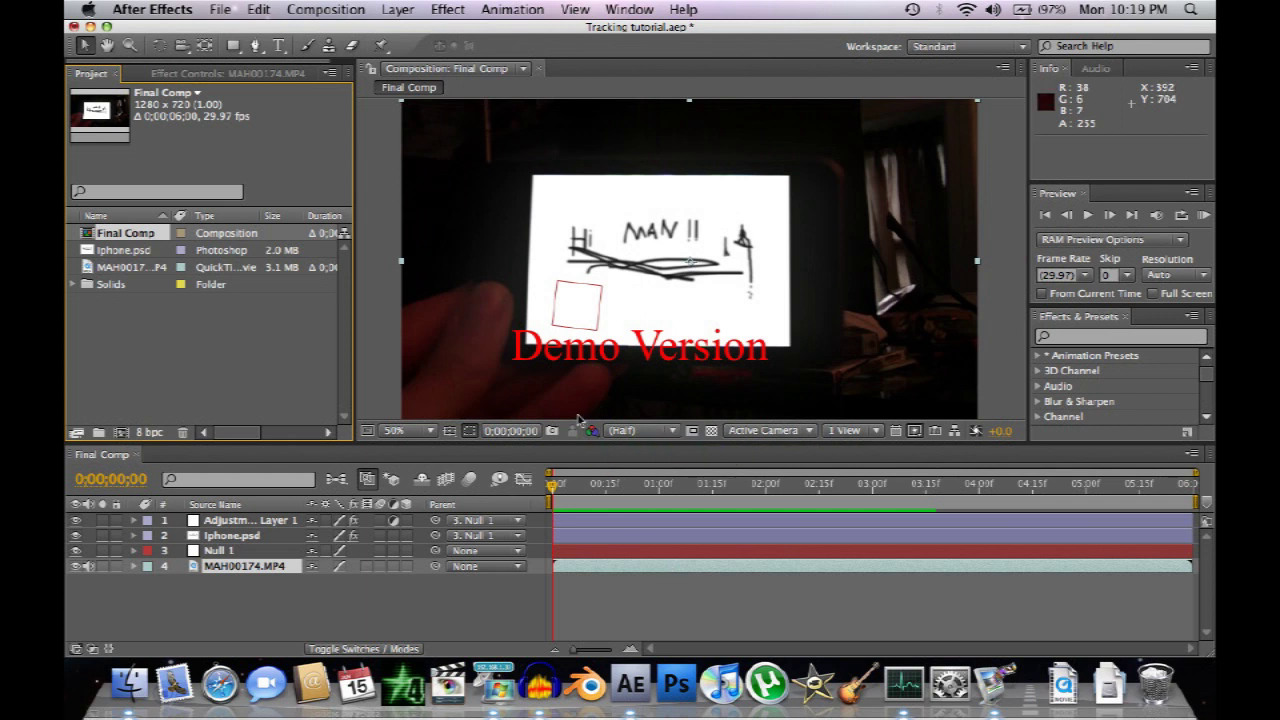
{"action": "left_click", "coordinate": [1090, 217]}
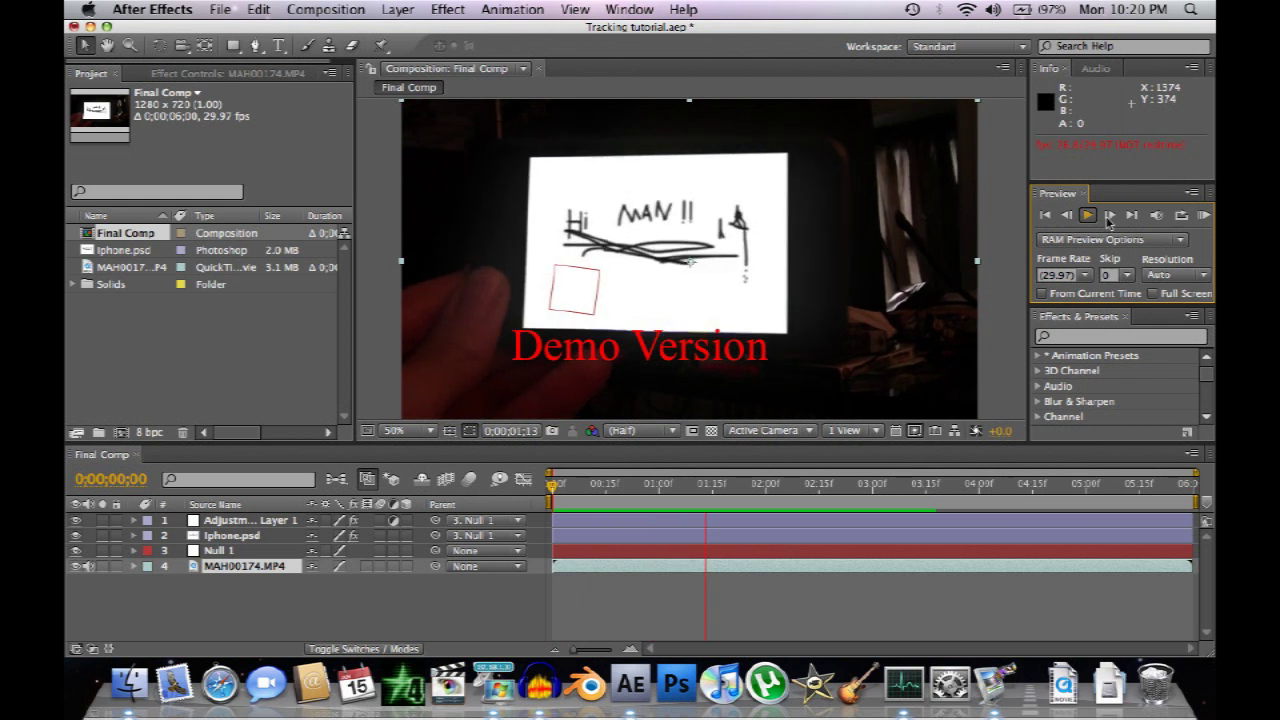
{"action": "left_click", "coordinate": [1090, 217]}
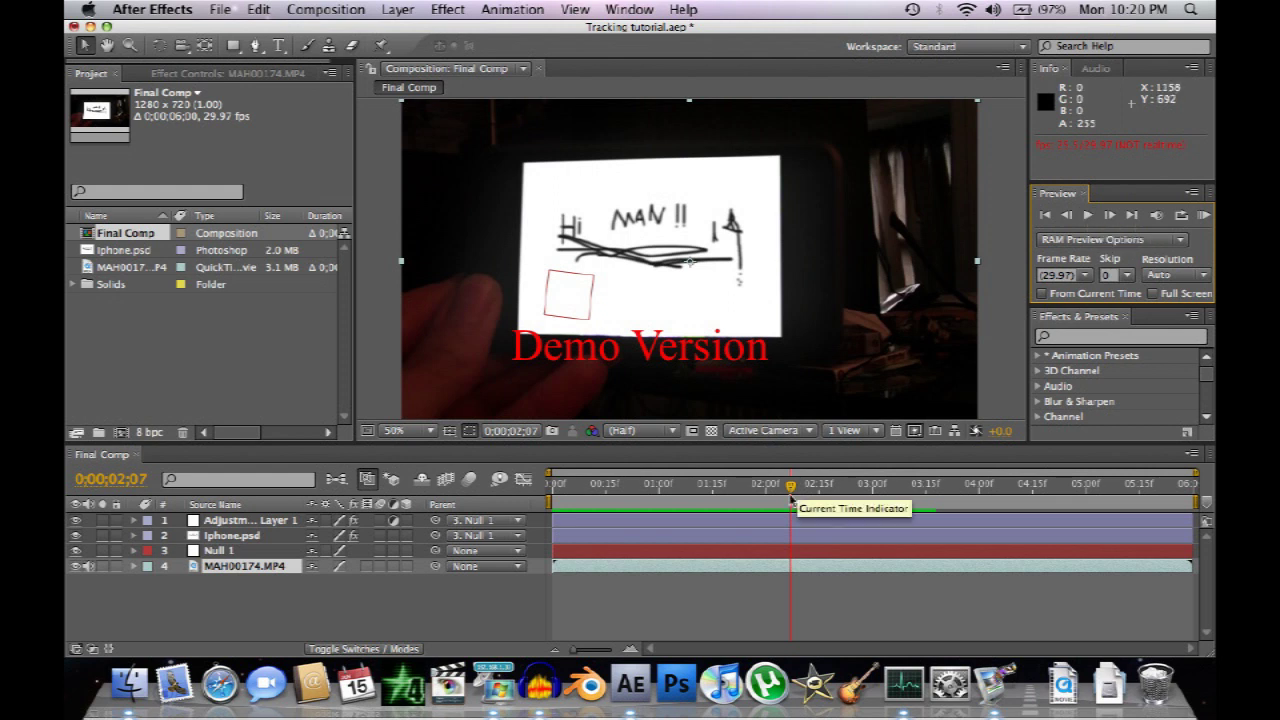
{"action": "left_click_drag", "start_coordinate": [792, 487], "coordinate": [758, 507]}
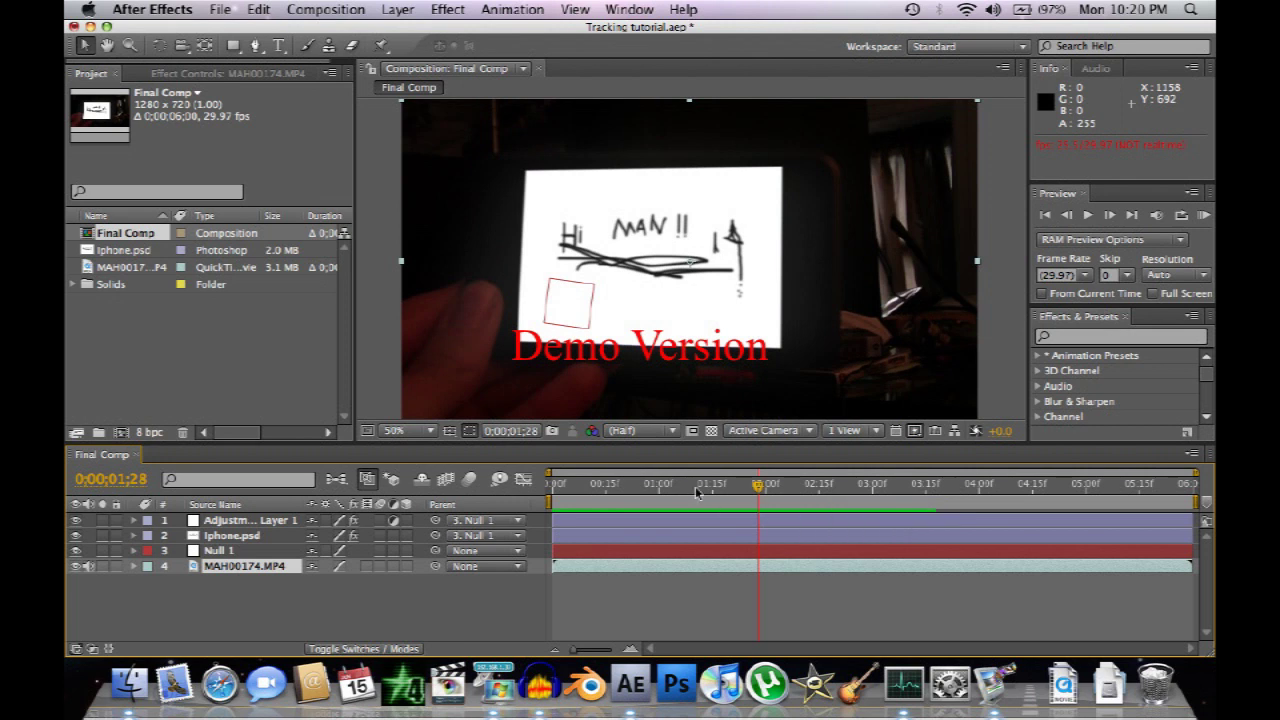
{"action": "left_click_drag", "start_coordinate": [697, 490], "coordinate": [652, 492]}
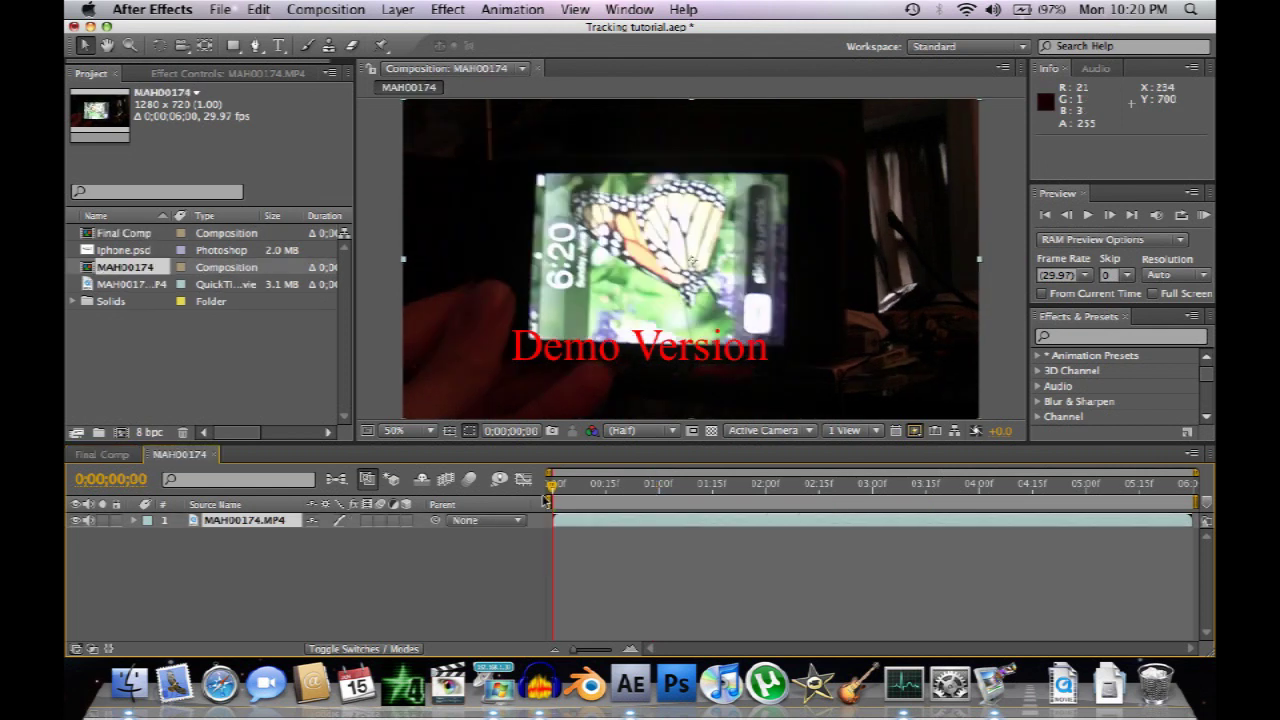
Add a new null object layer, Null 2, above the phone footage in MAH00174
{"action": "right_click", "coordinate": [417, 586]}
{"action": "mouse_move", "coordinate": [512, 486]}
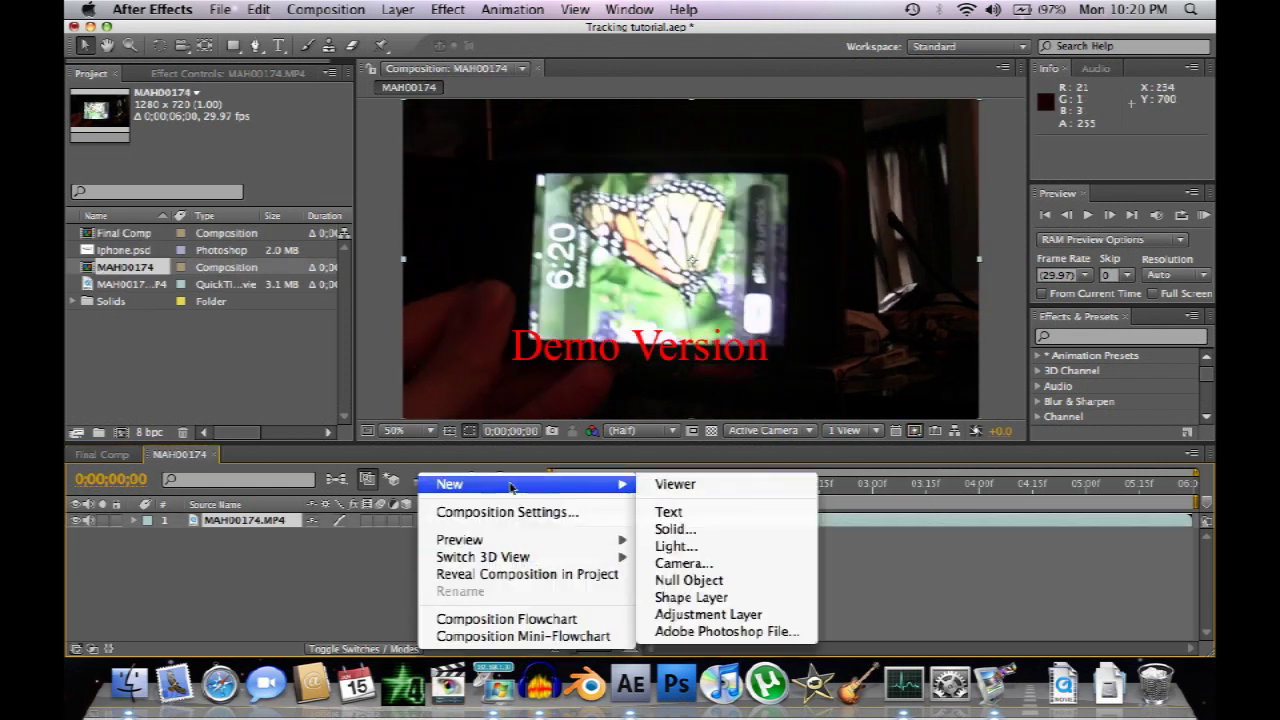
{"action": "left_click", "coordinate": [695, 580]}
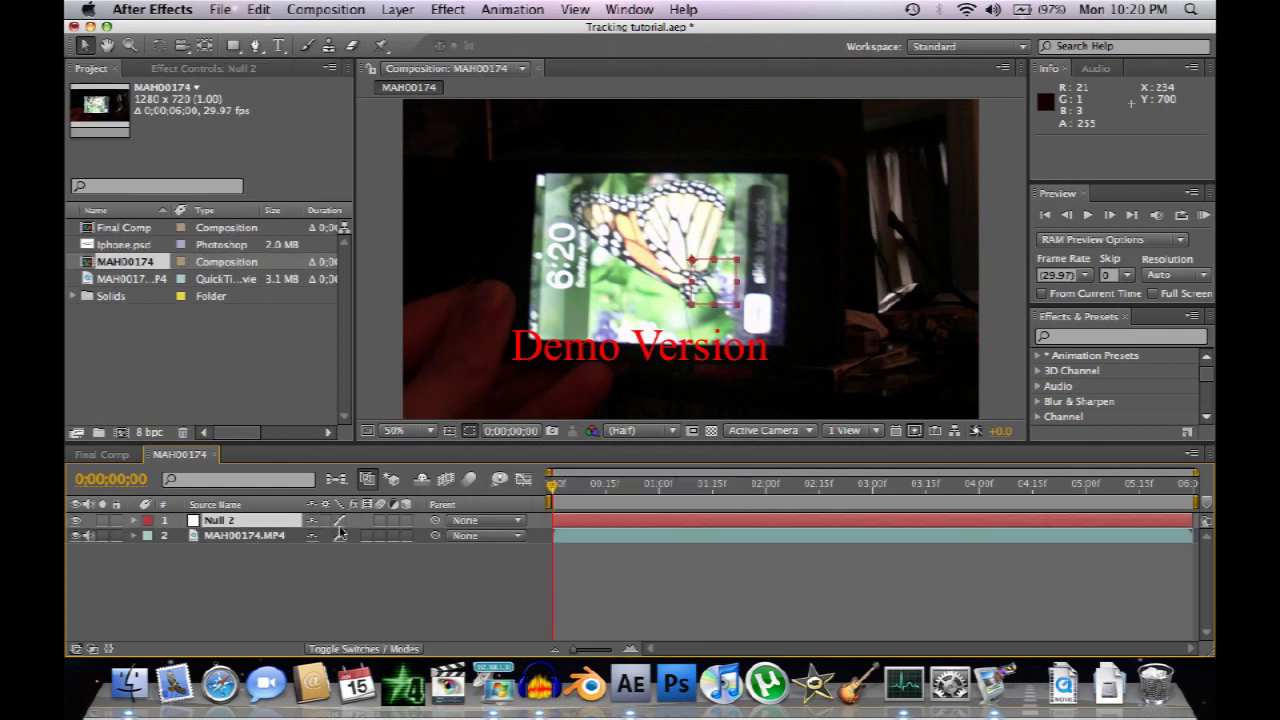
{"action": "left_click", "coordinate": [959, 46]}
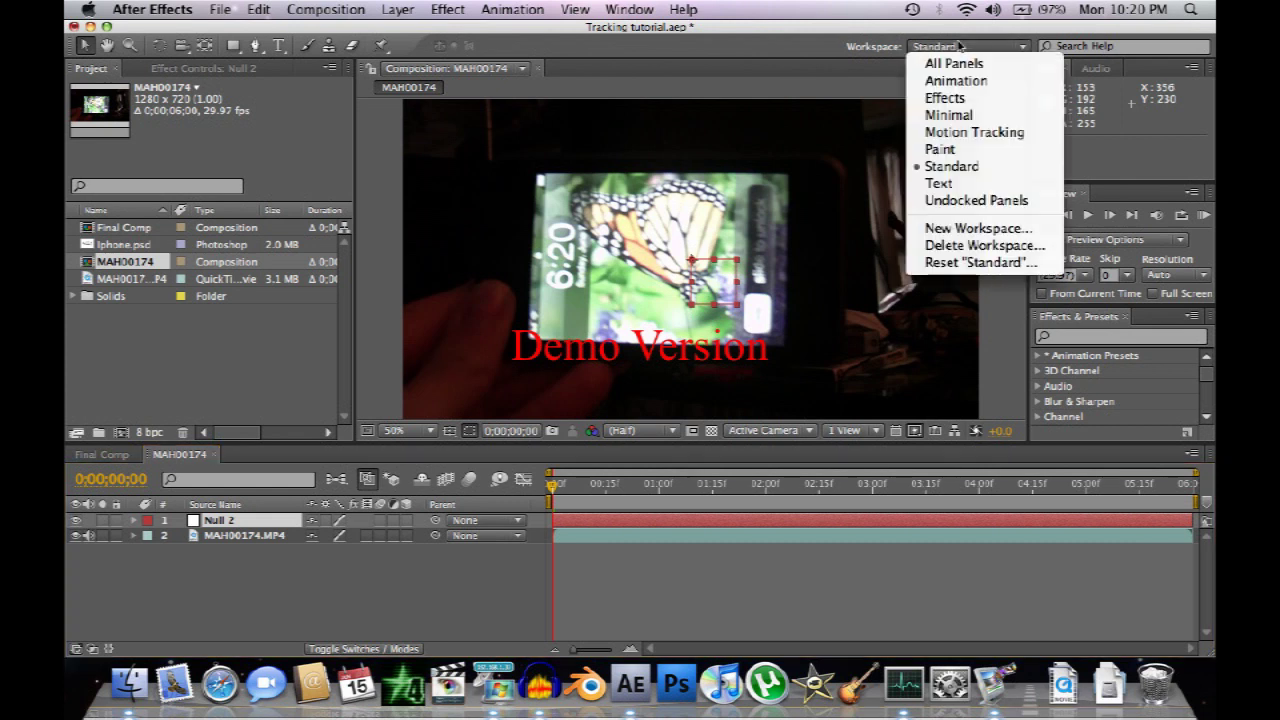
In the Motion Tracking workspace, create a position-and-rotation track on MAH00174.MP4
{"action": "left_click", "coordinate": [952, 133]}
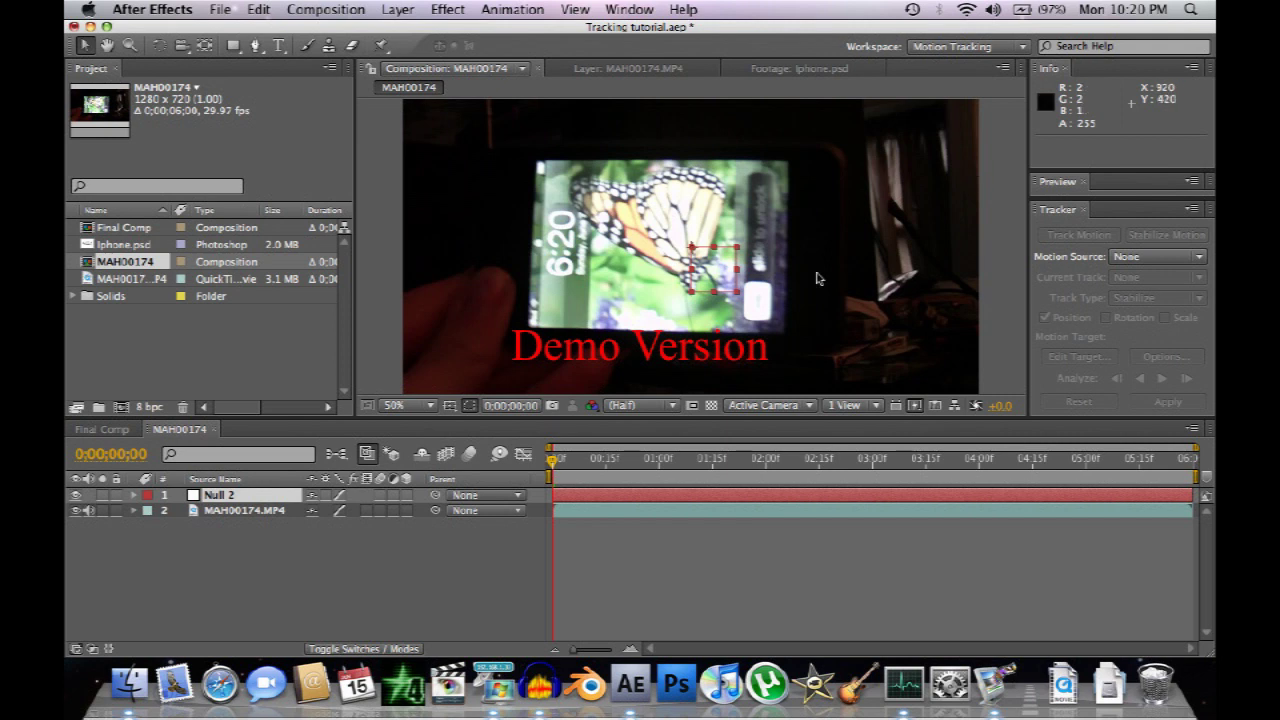
{"action": "left_click", "coordinate": [1120, 262]}
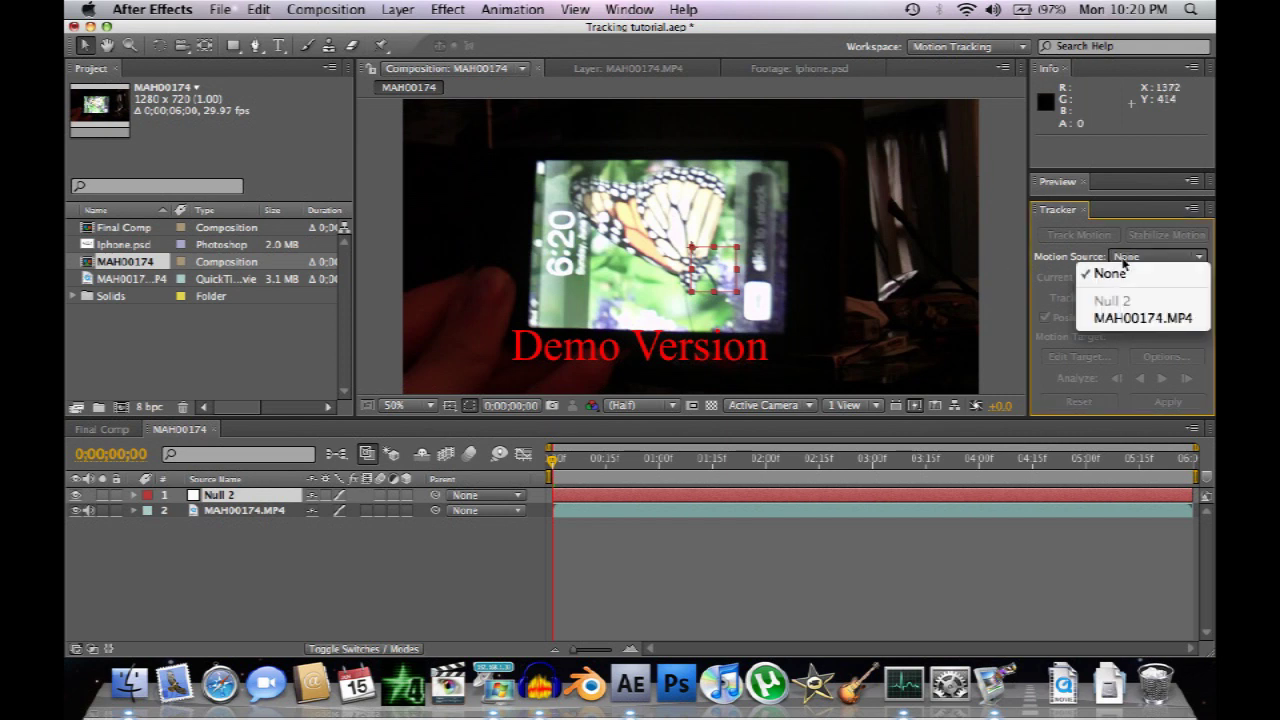
{"action": "left_click", "coordinate": [1124, 318]}
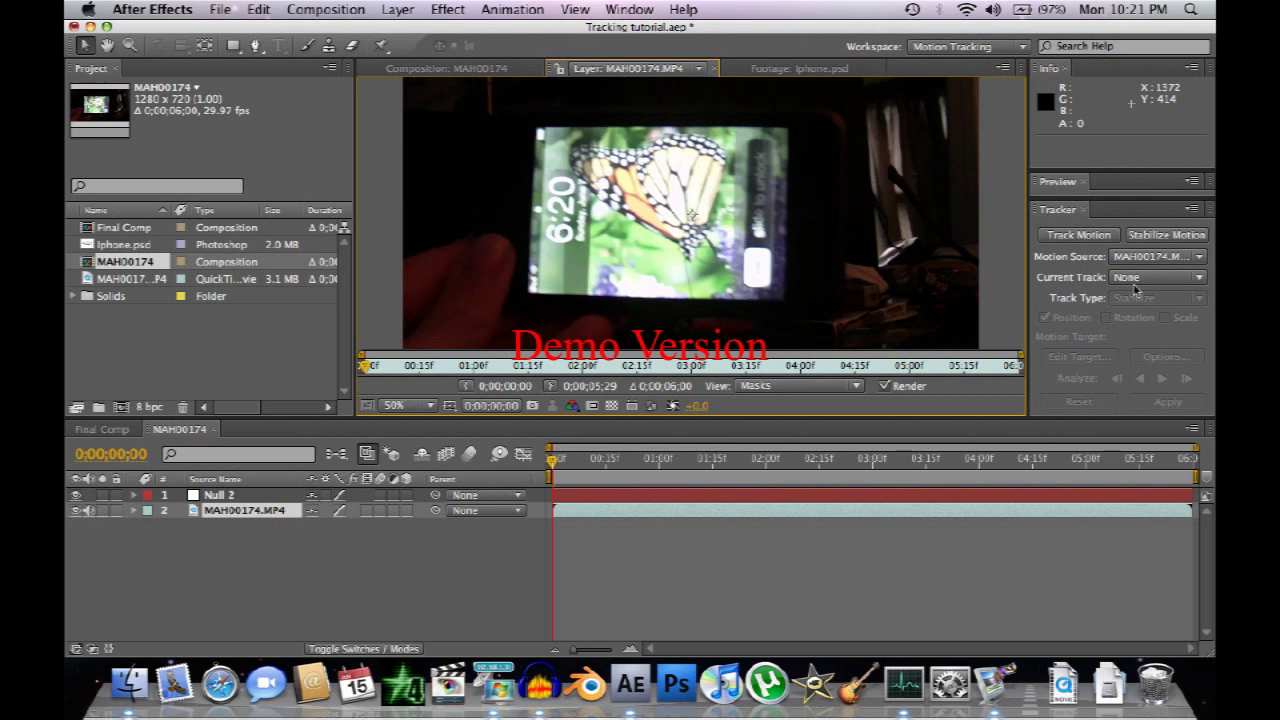
{"action": "left_click", "coordinate": [1078, 235]}
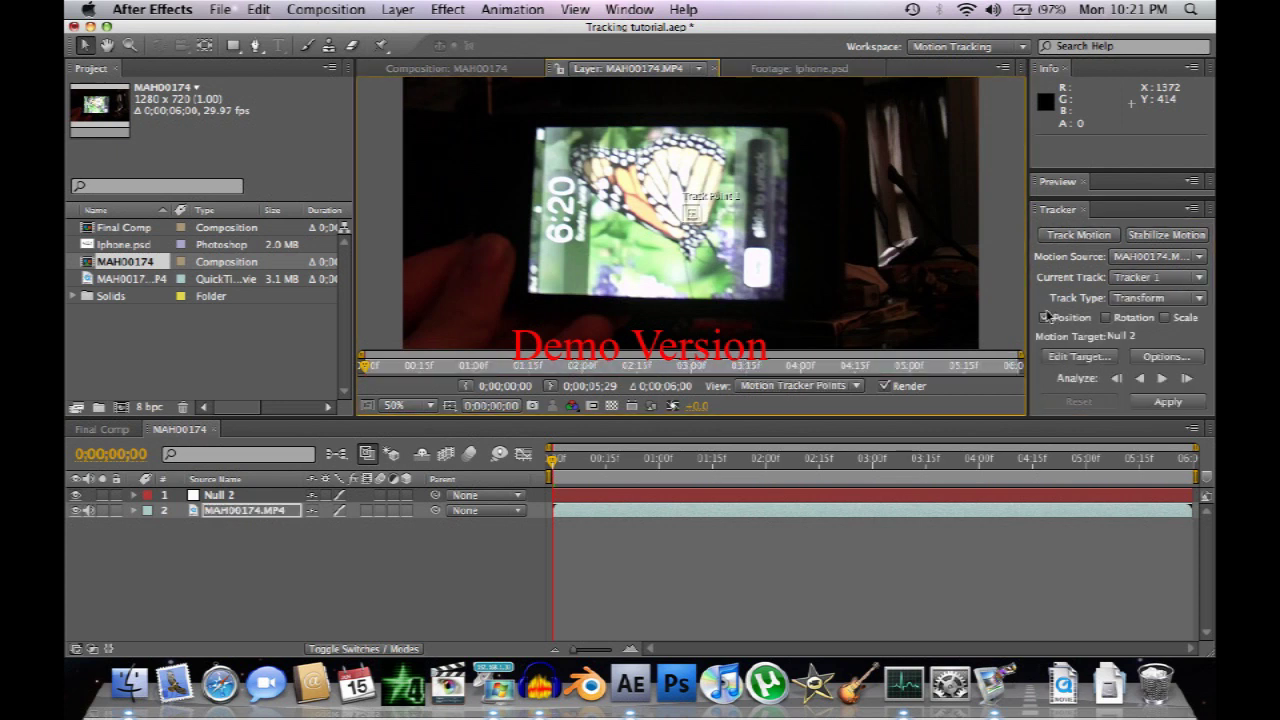
{"action": "left_click", "coordinate": [1106, 317]}
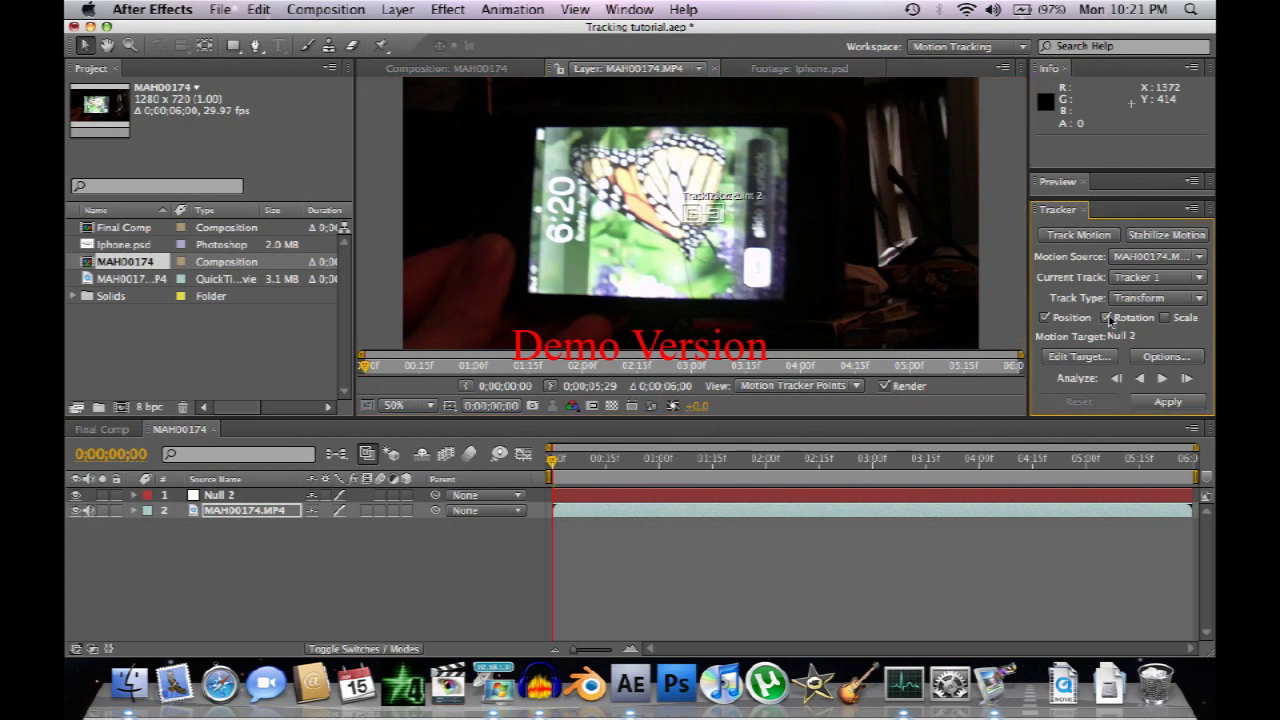
Zoom the footage view and move Track Point 1 onto the 6:20 clock digits
{"action": "scroll", "coordinate": [716, 206], "scroll_direction": "up", "scroll_amount": 2}
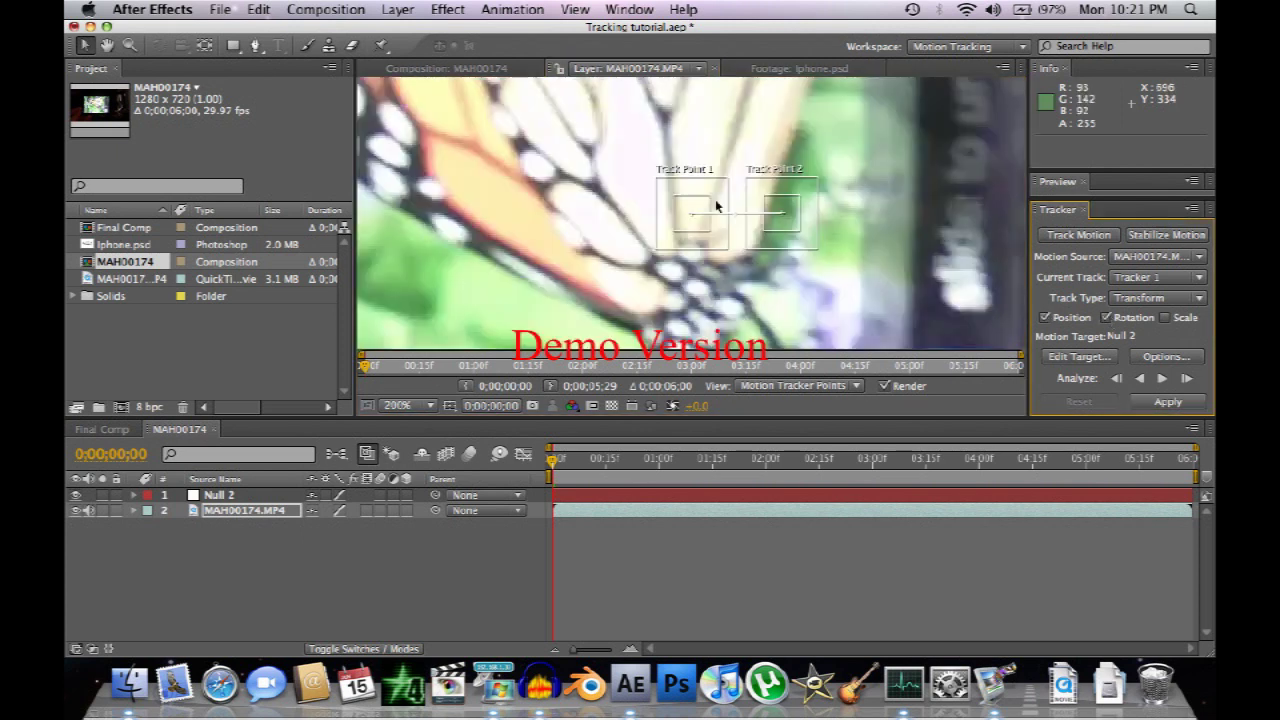
{"action": "scroll", "coordinate": [697, 224], "scroll_direction": "down", "scroll_amount": 2}
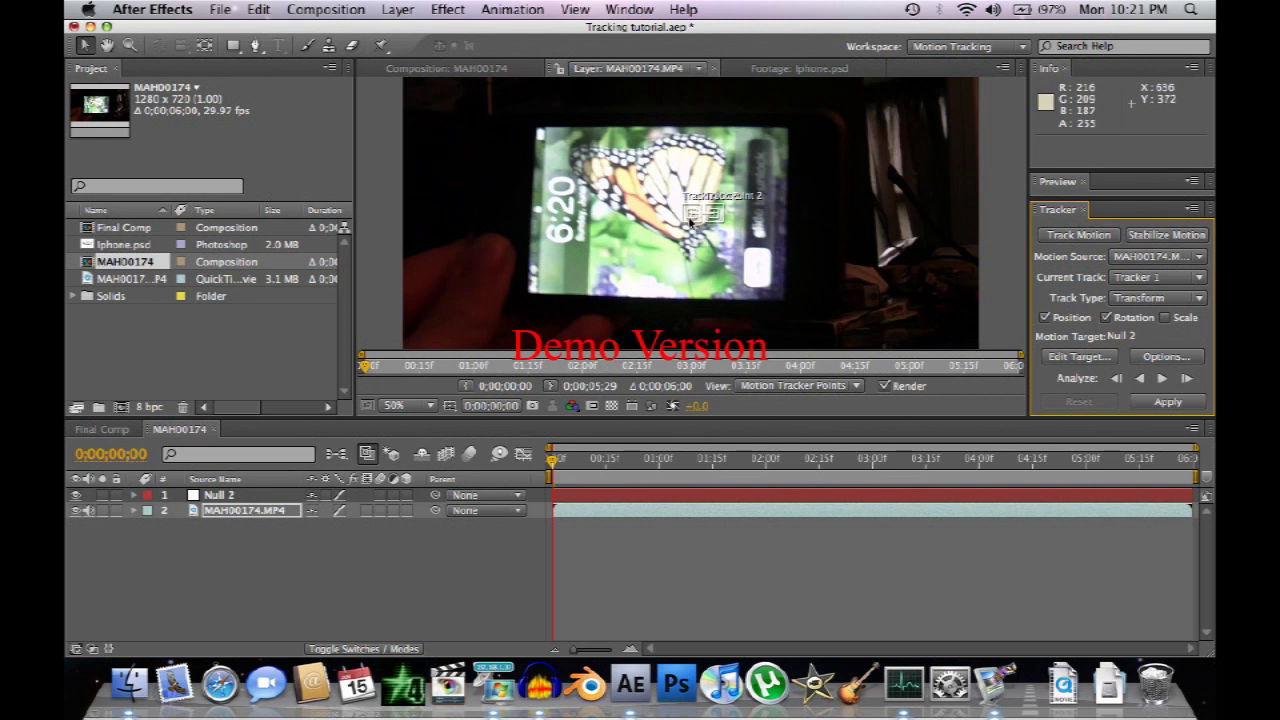
{"action": "left_click", "coordinate": [690, 216]}
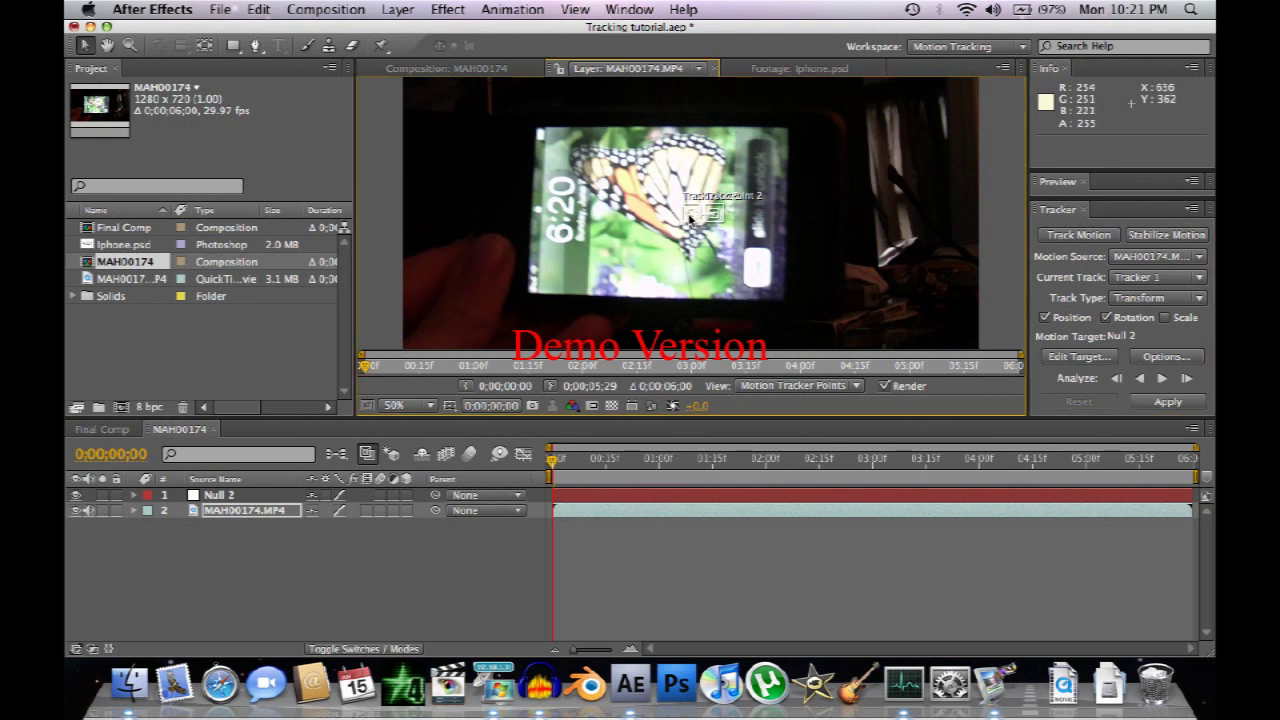
{"action": "scroll", "coordinate": [688, 218], "scroll_direction": "up", "scroll_amount": 4}
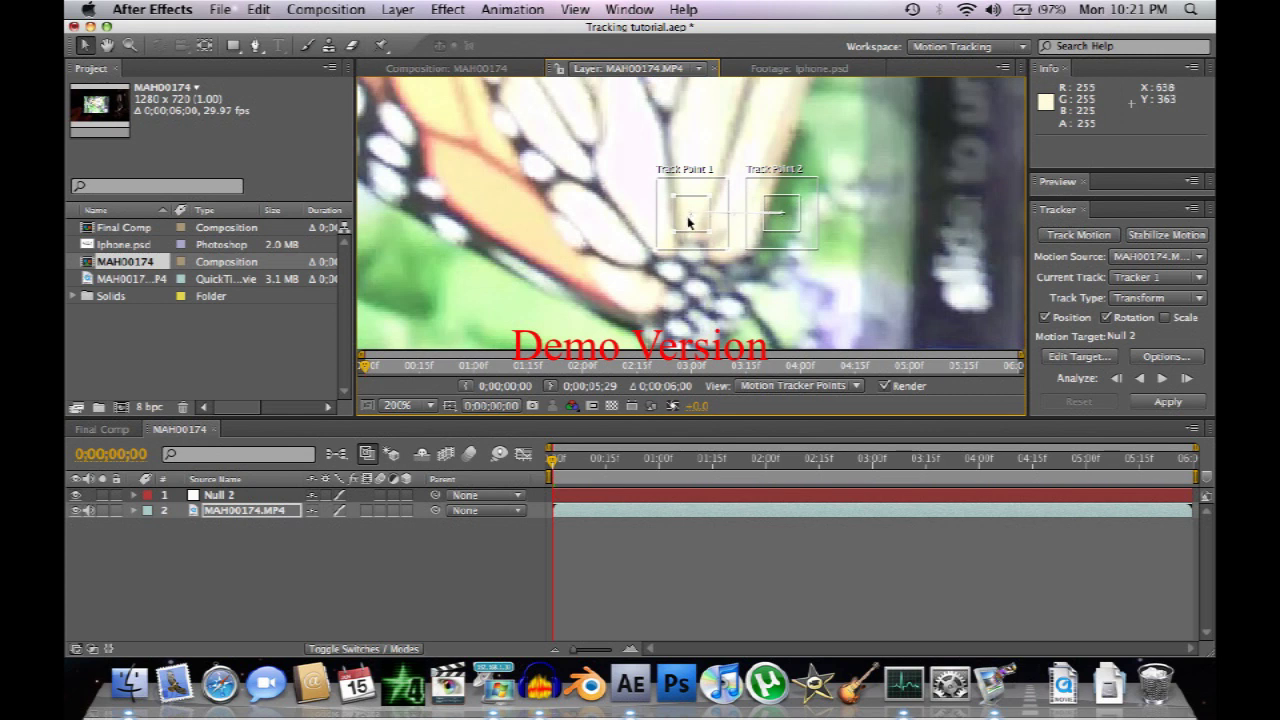
{"action": "left_click_drag", "start_coordinate": [690, 216], "coordinate": [586, 208]}
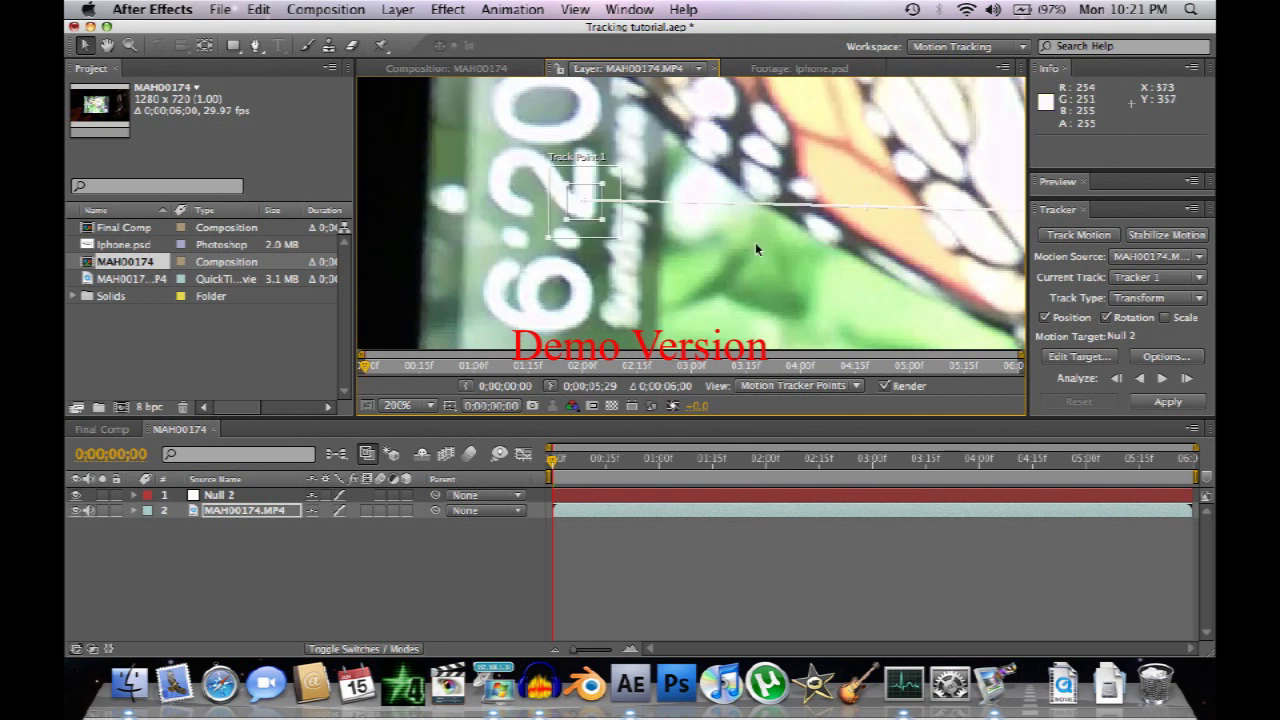
{"action": "scroll", "coordinate": [757, 249], "scroll_direction": "down", "scroll_amount": 2}
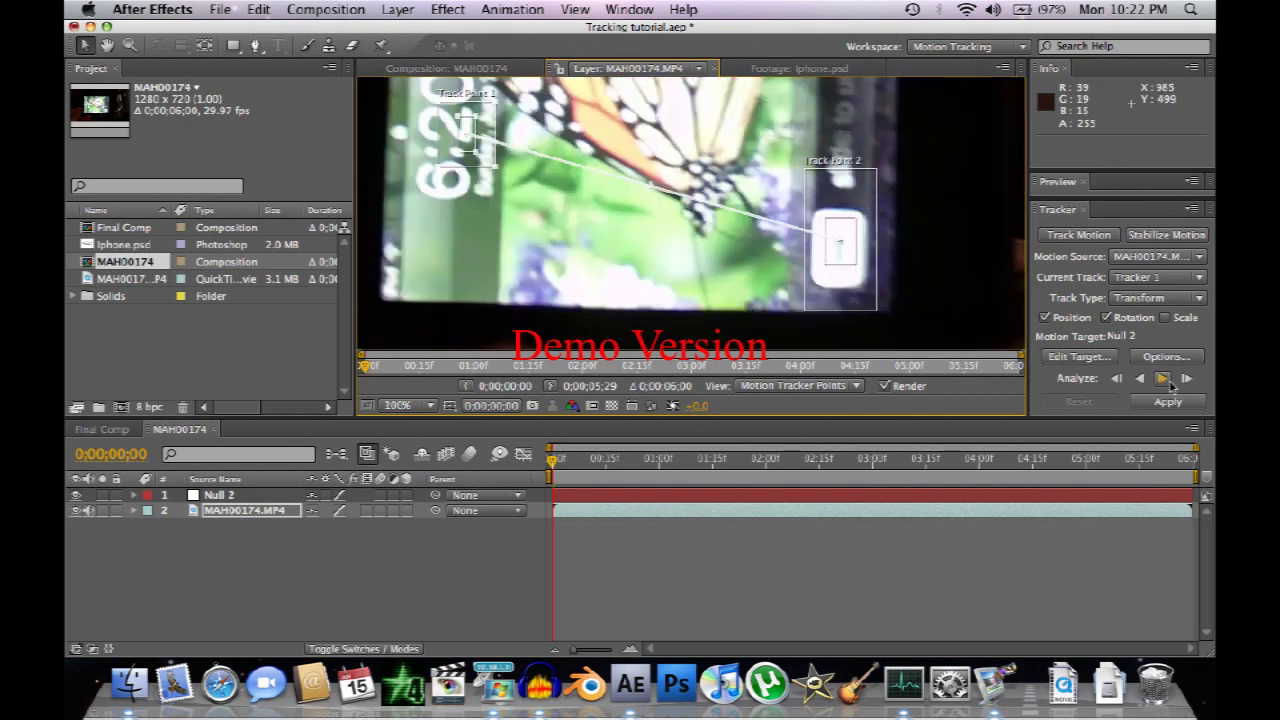
Analyze the track points forward, stopping at 0;00;01;10, then return near the start
{"action": "left_click", "coordinate": [1162, 379]}
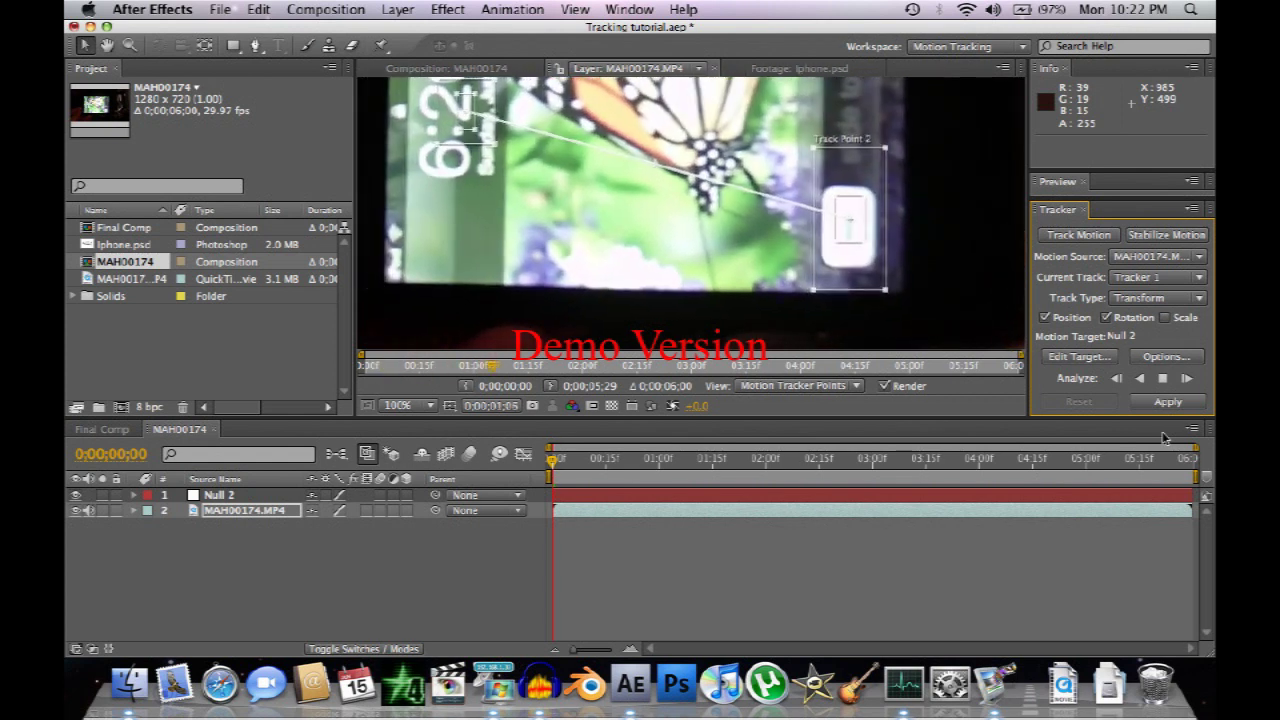
{"action": "left_click", "coordinate": [1162, 379]}
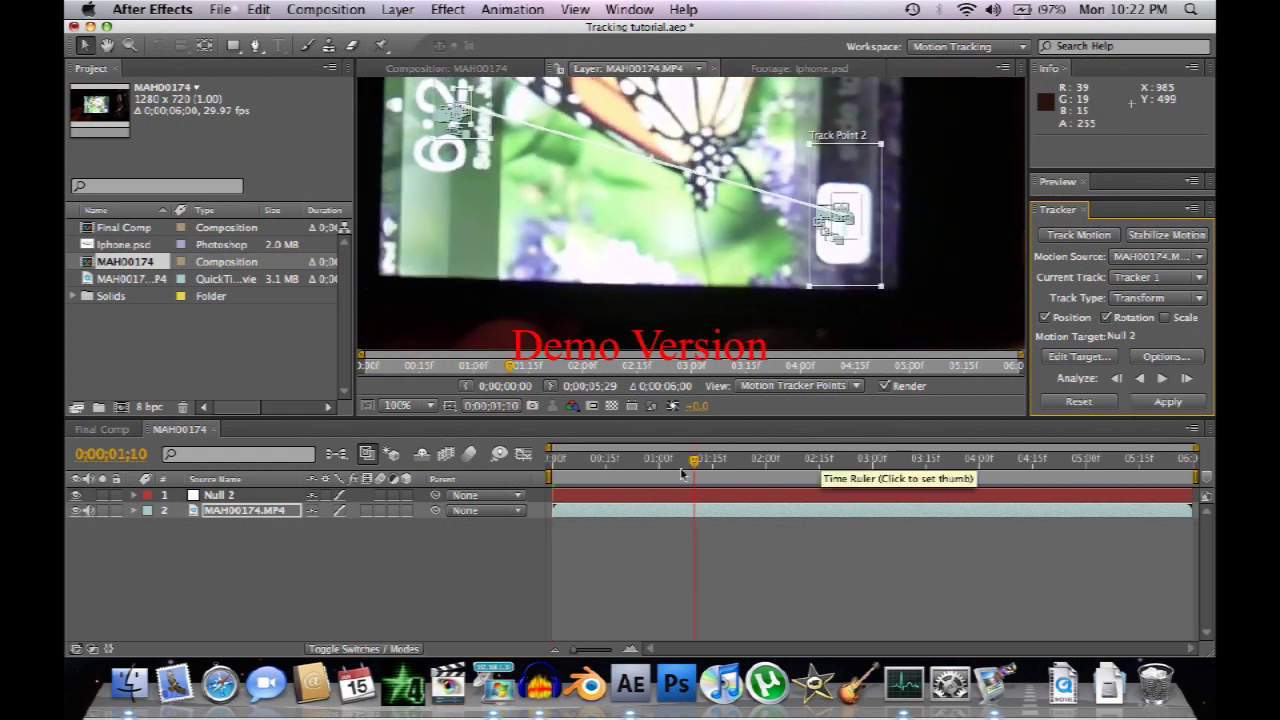
{"action": "left_click_drag", "start_coordinate": [690, 462], "coordinate": [453, 495]}
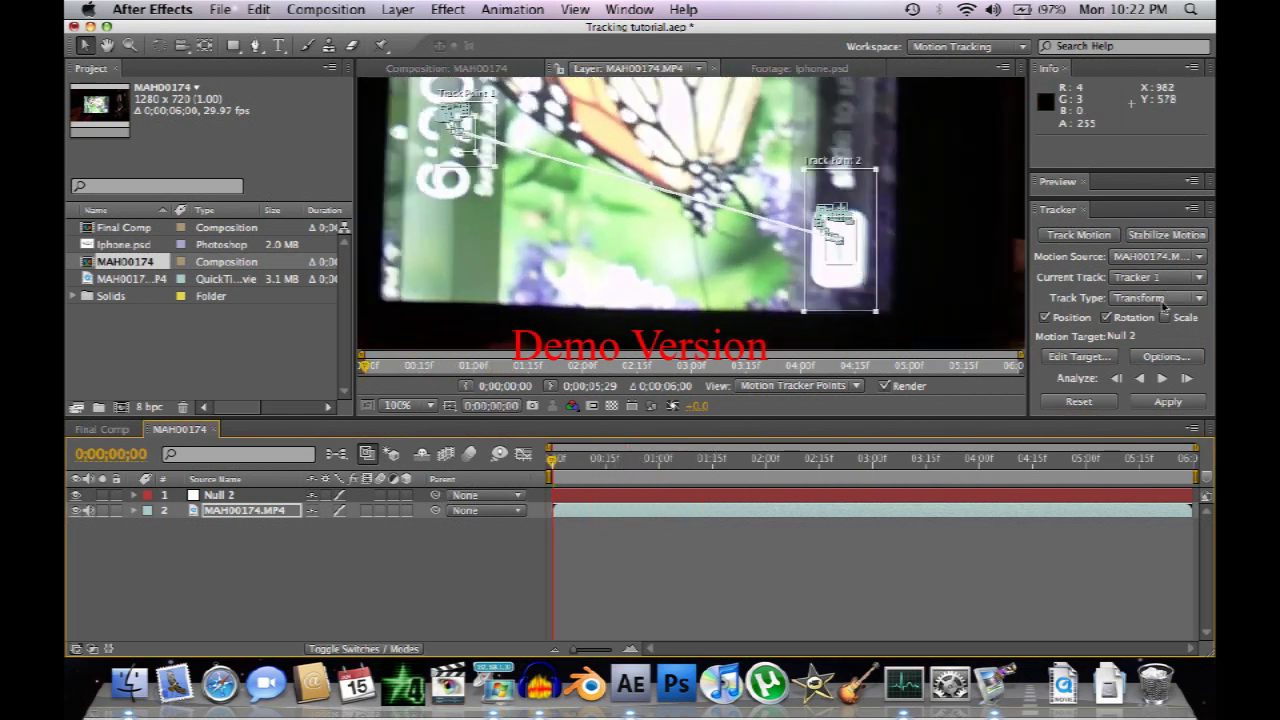
Keep Null 2 as the motion target and apply the tracking data in X and Y
{"action": "left_click", "coordinate": [1078, 357]}
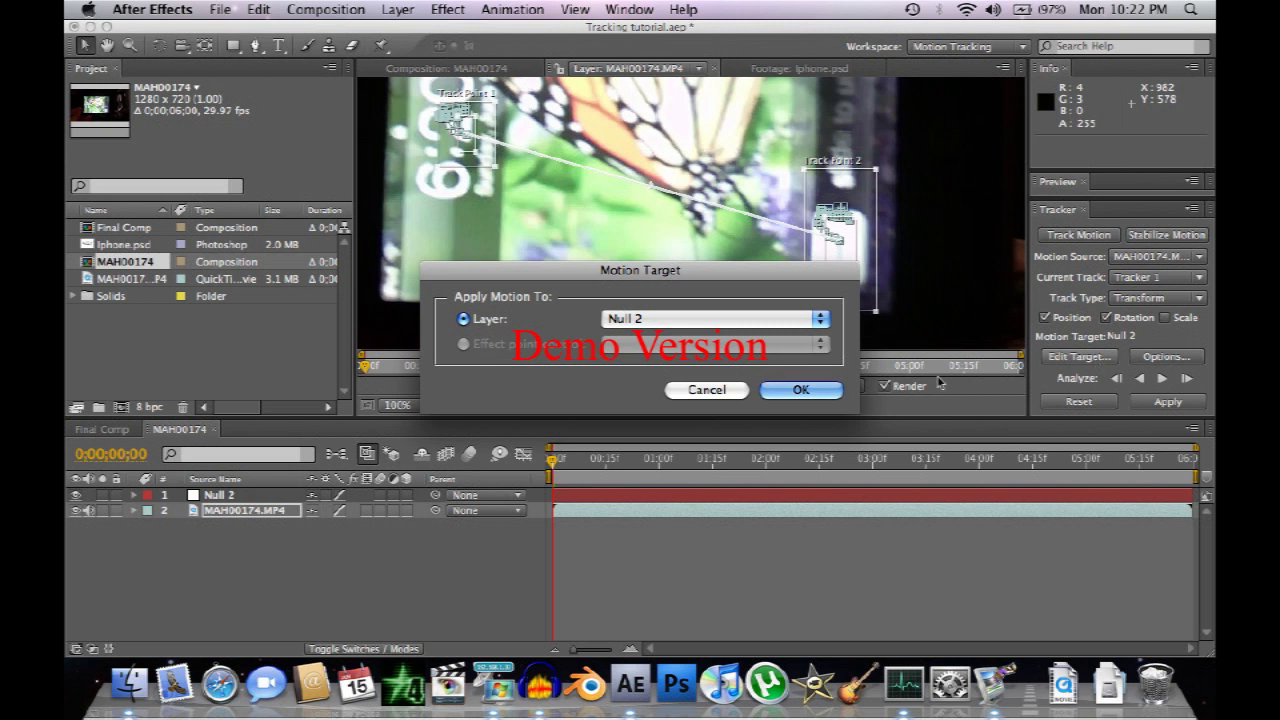
{"action": "left_click", "coordinate": [801, 390]}
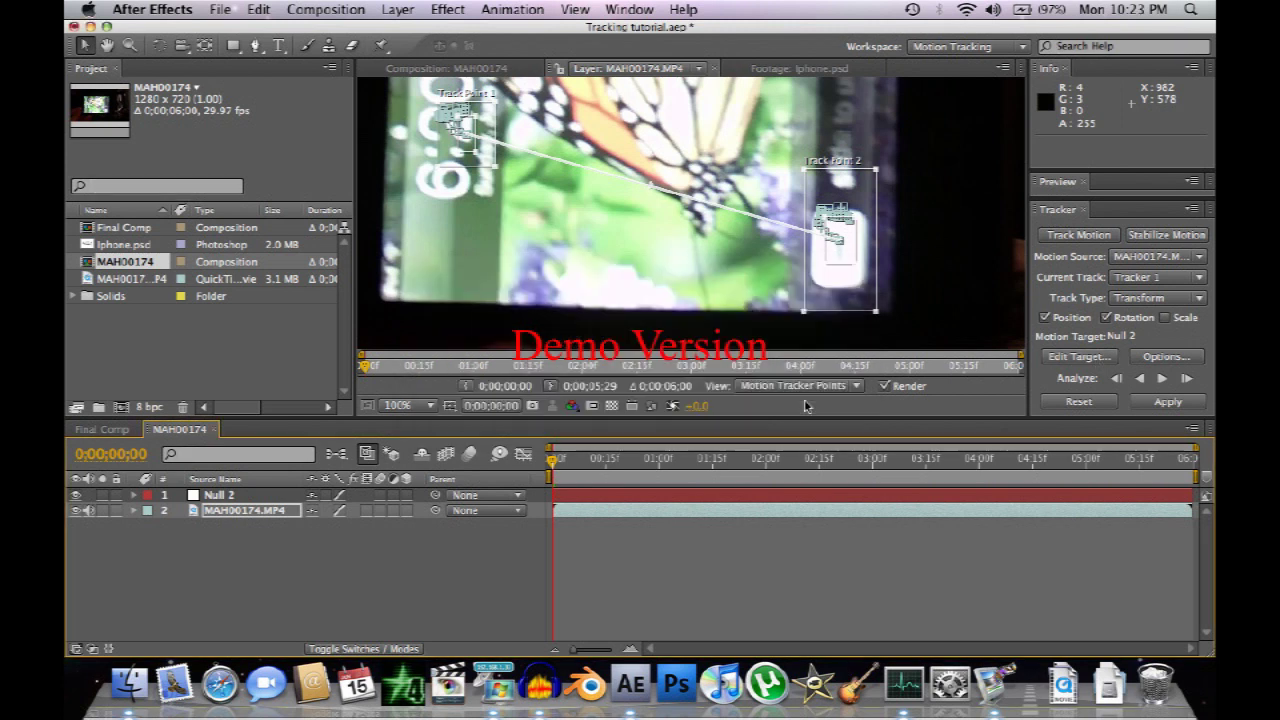
{"action": "left_click", "coordinate": [1168, 401]}
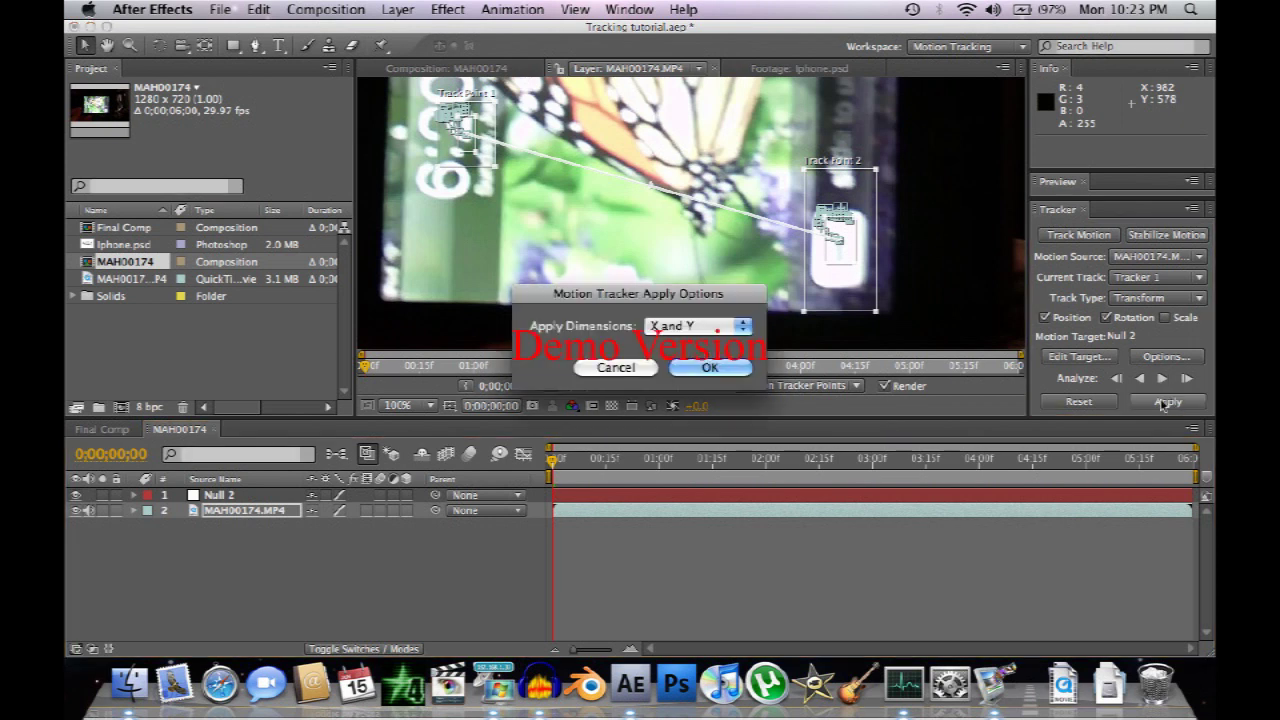
{"action": "left_click", "coordinate": [660, 327]}
{"action": "left_click", "coordinate": [690, 326]}
{"action": "left_click", "coordinate": [712, 367]}
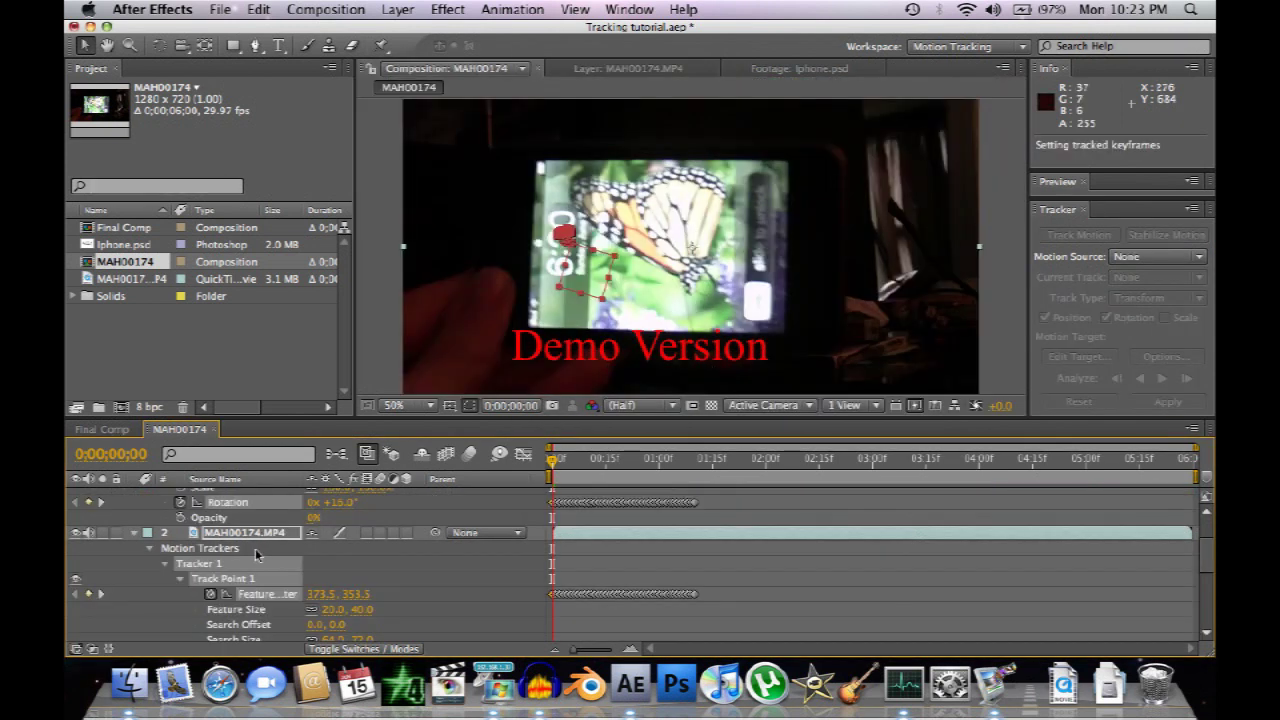
{"action": "scroll", "coordinate": [255, 556], "scroll_direction": "up", "scroll_amount": 2}
{"action": "left_click", "coordinate": [134, 577]}
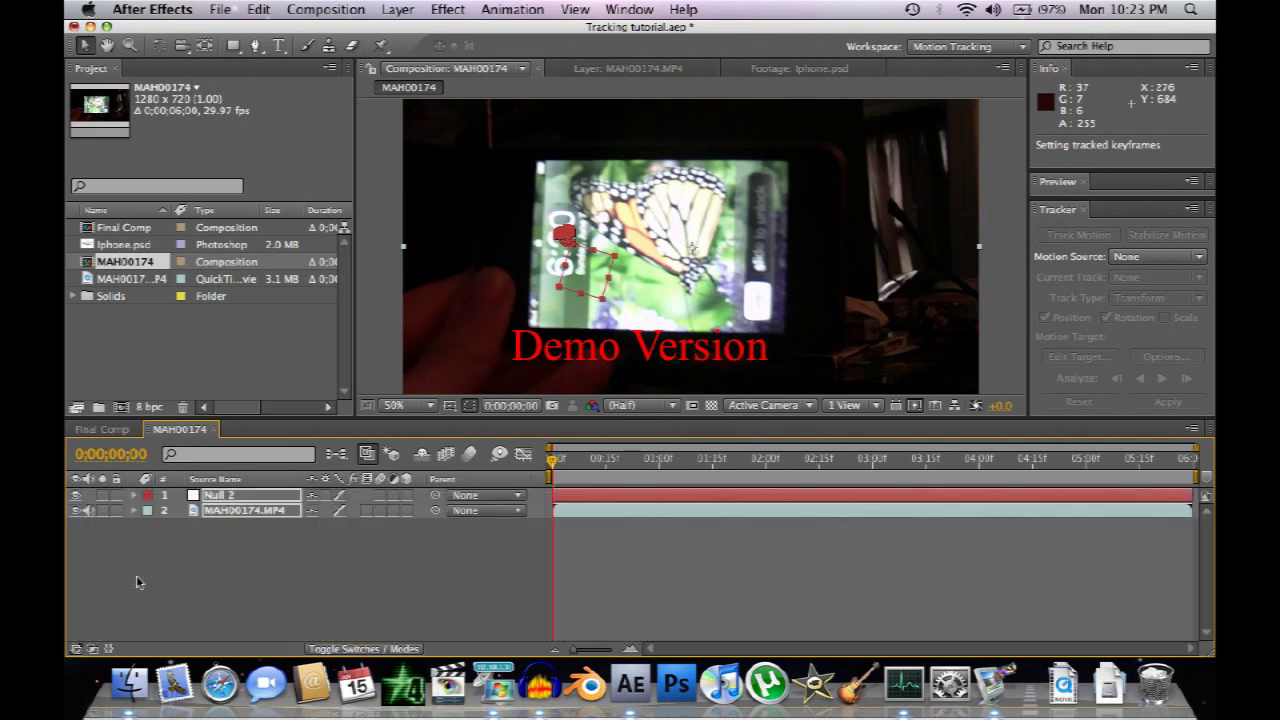
{"action": "left_click", "coordinate": [133, 495]}
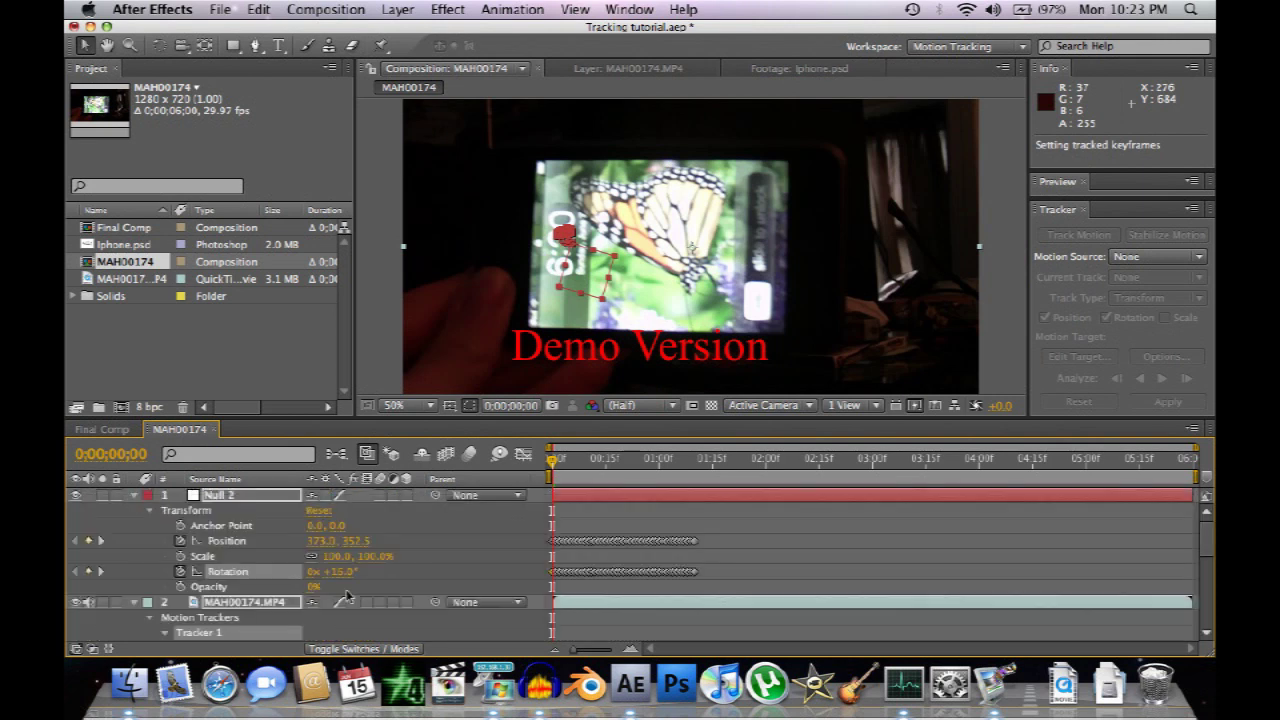
{"action": "key", "text": "space"}
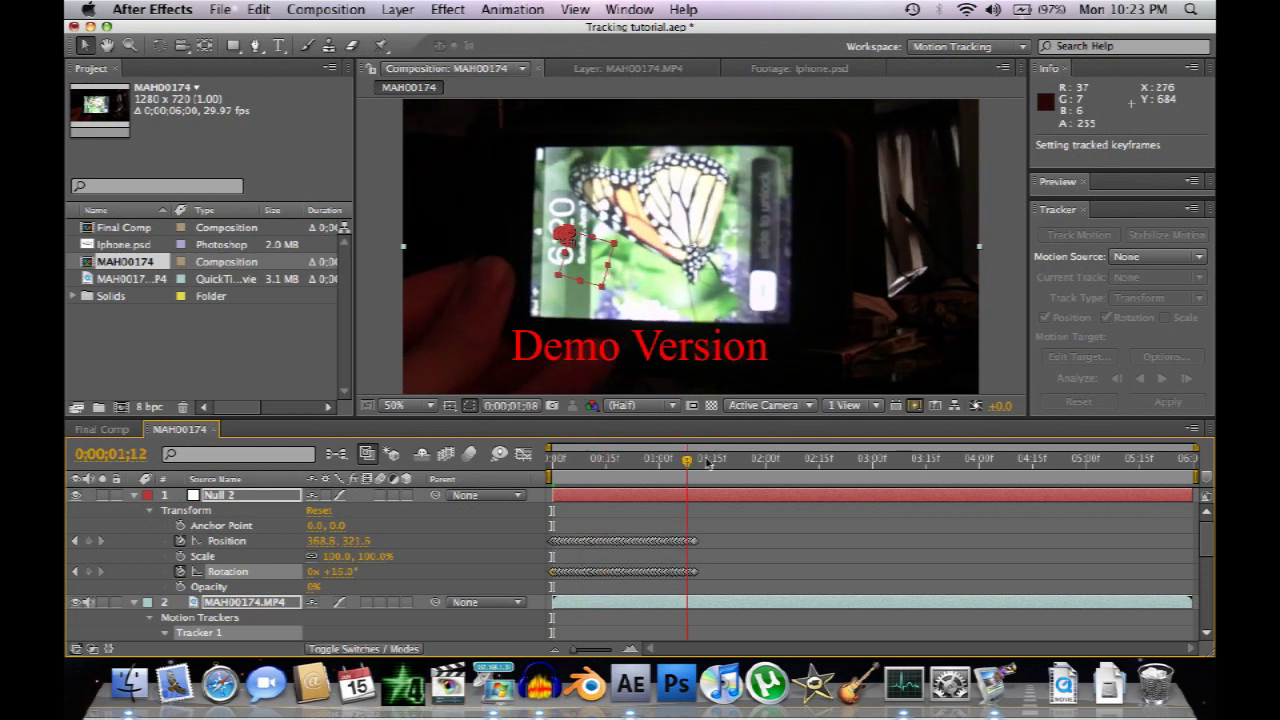
{"action": "mouse_move", "coordinate": [600, 470]}
{"action": "left_mouse_down"}
{"action": "mouse_move", "coordinate": [580, 462]}
{"action": "mouse_move", "coordinate": [597, 461]}
{"action": "left_mouse_up"}
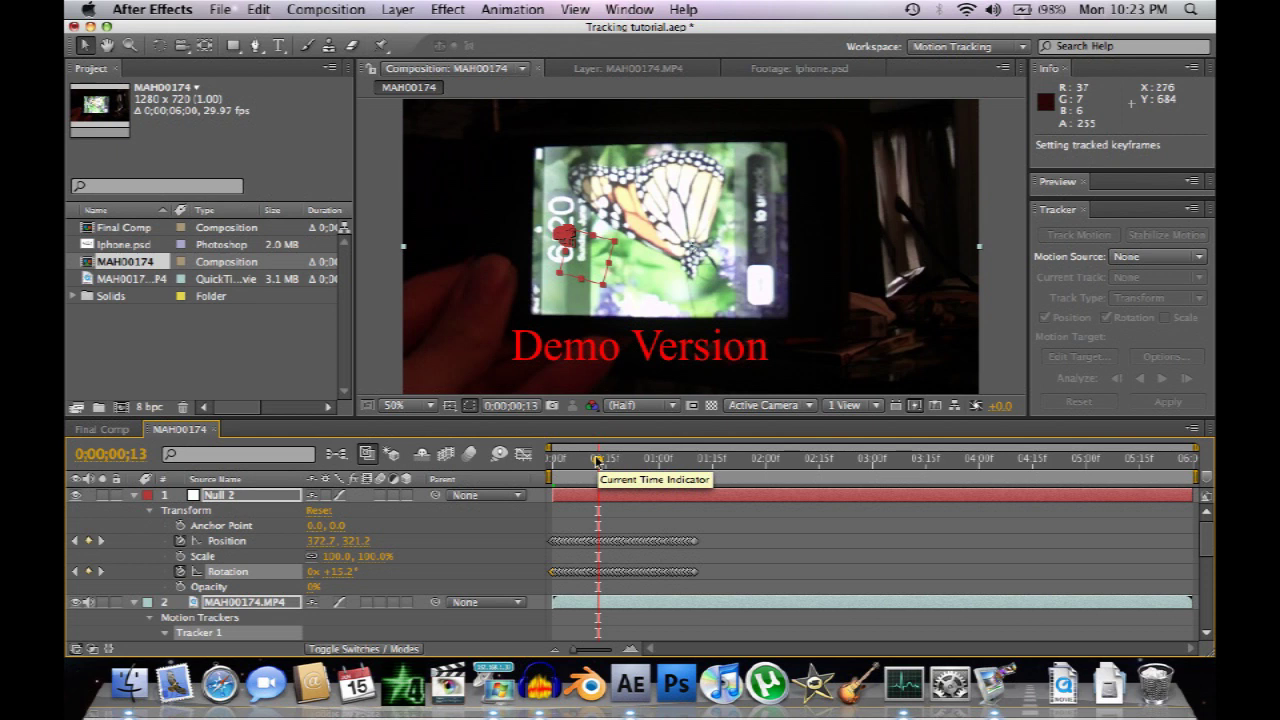
{"action": "key", "text": "space"}
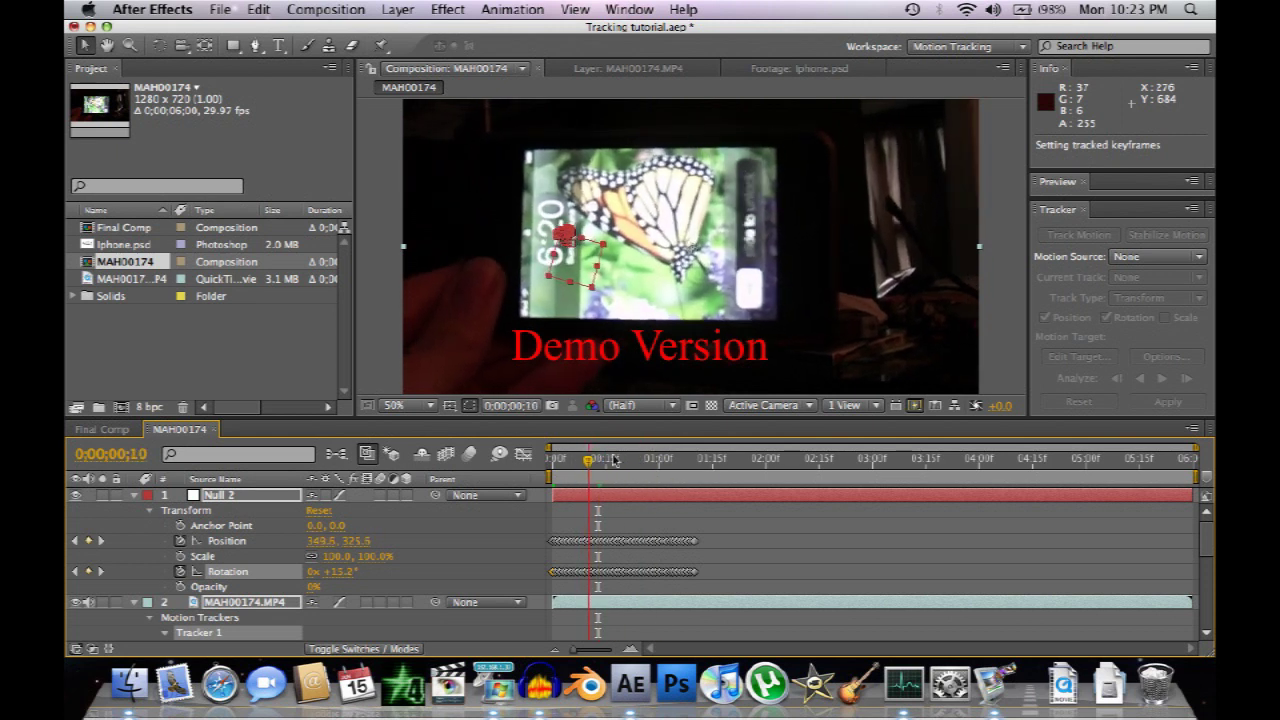
{"action": "key", "text": "space"}
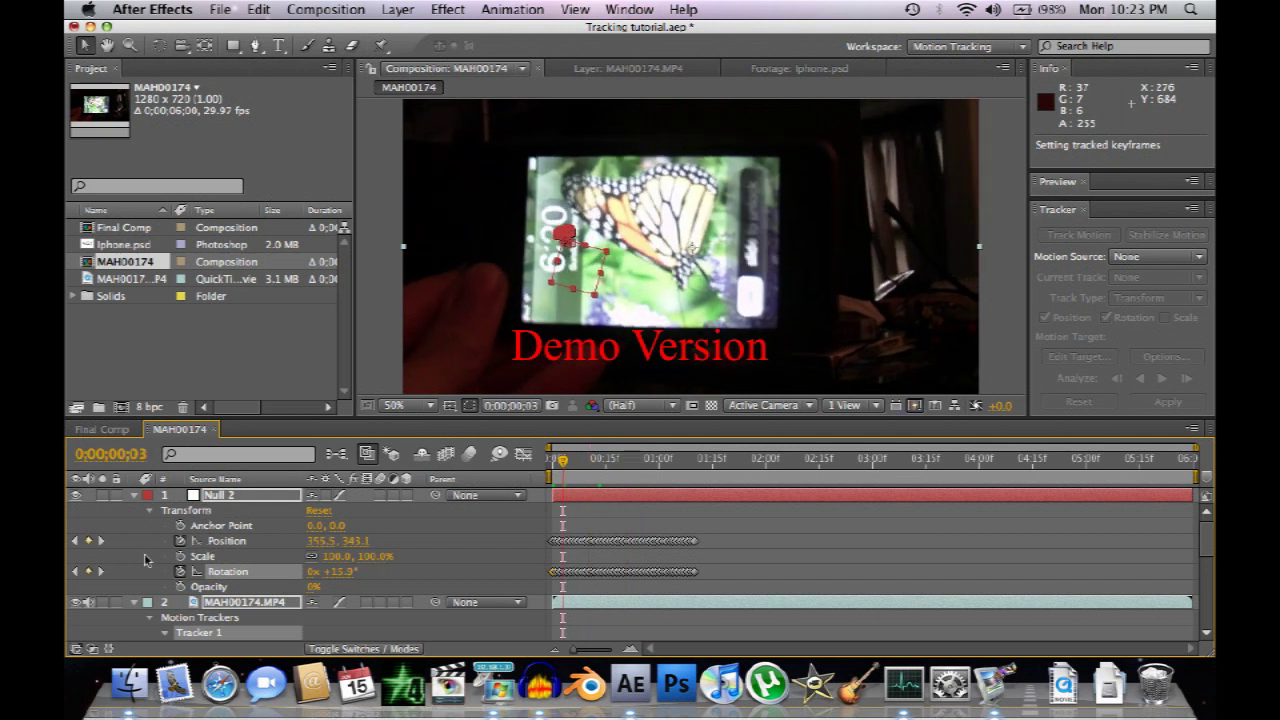
{"action": "key", "text": "F2"}
{"action": "left_click", "coordinate": [133, 602]}
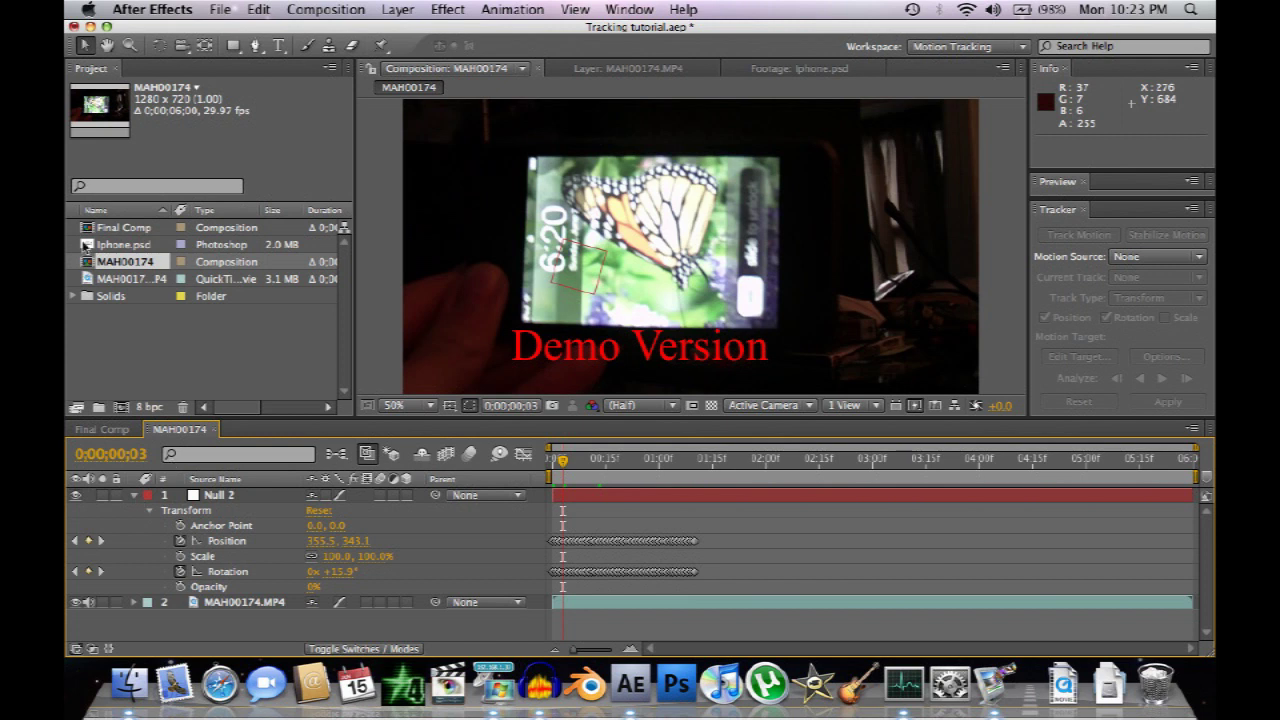
View Iphone.psd in the Footage viewer at 50% and 100%, then drag it above Null 2
{"action": "left_click", "coordinate": [106, 250]}
{"action": "double_click", "coordinate": [106, 250]}
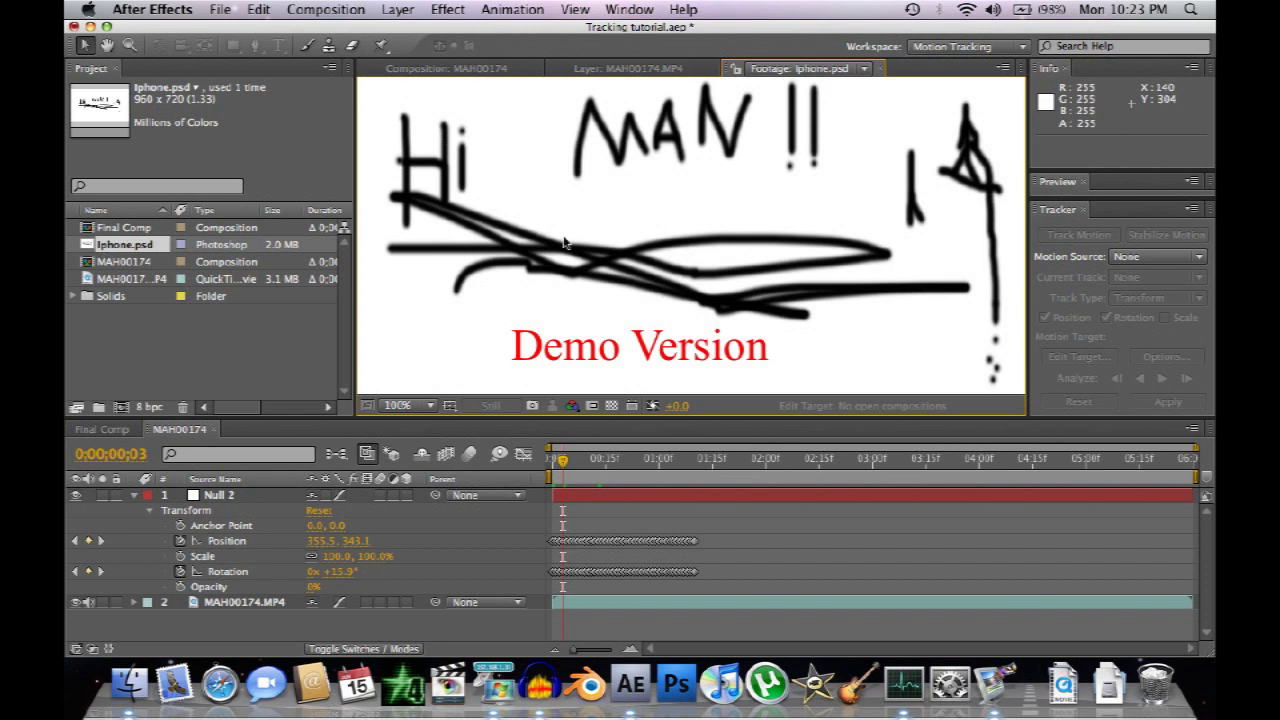
{"action": "key", "text": "comma"}
{"action": "key", "text": "period"}
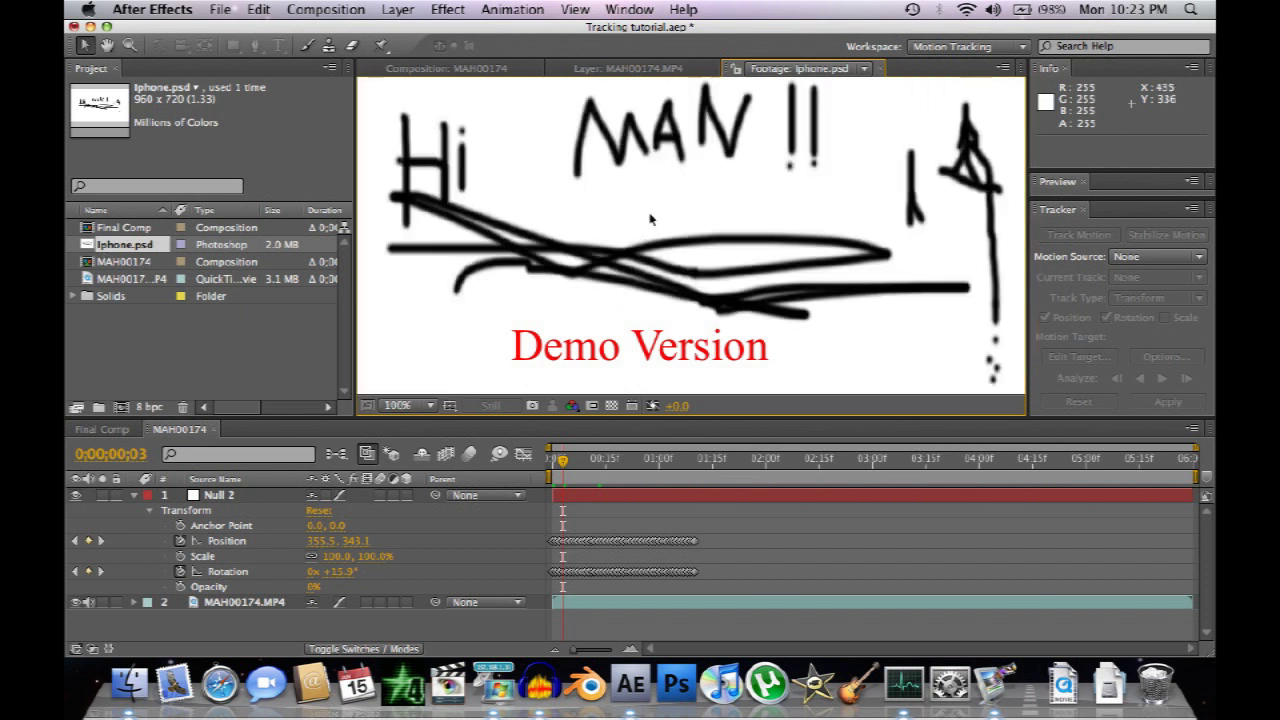
{"action": "key", "text": "comma"}
{"action": "key", "text": "period"}
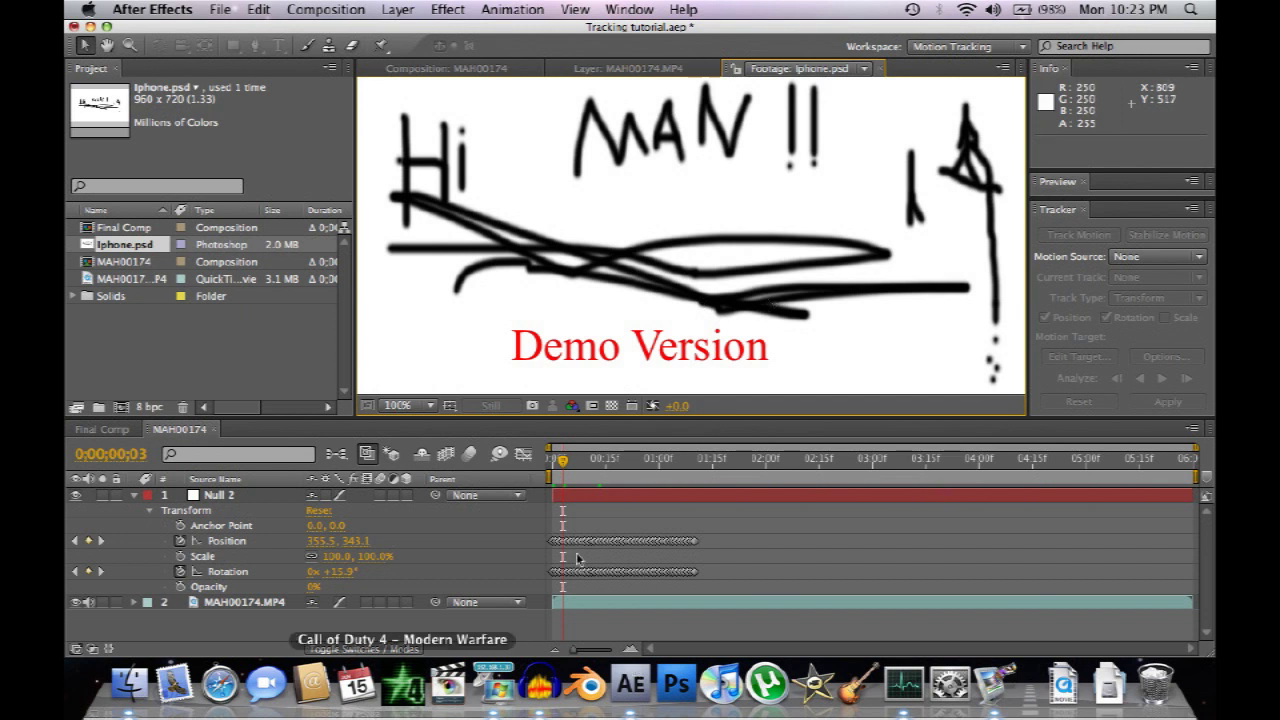
{"action": "left_click", "coordinate": [93, 246]}
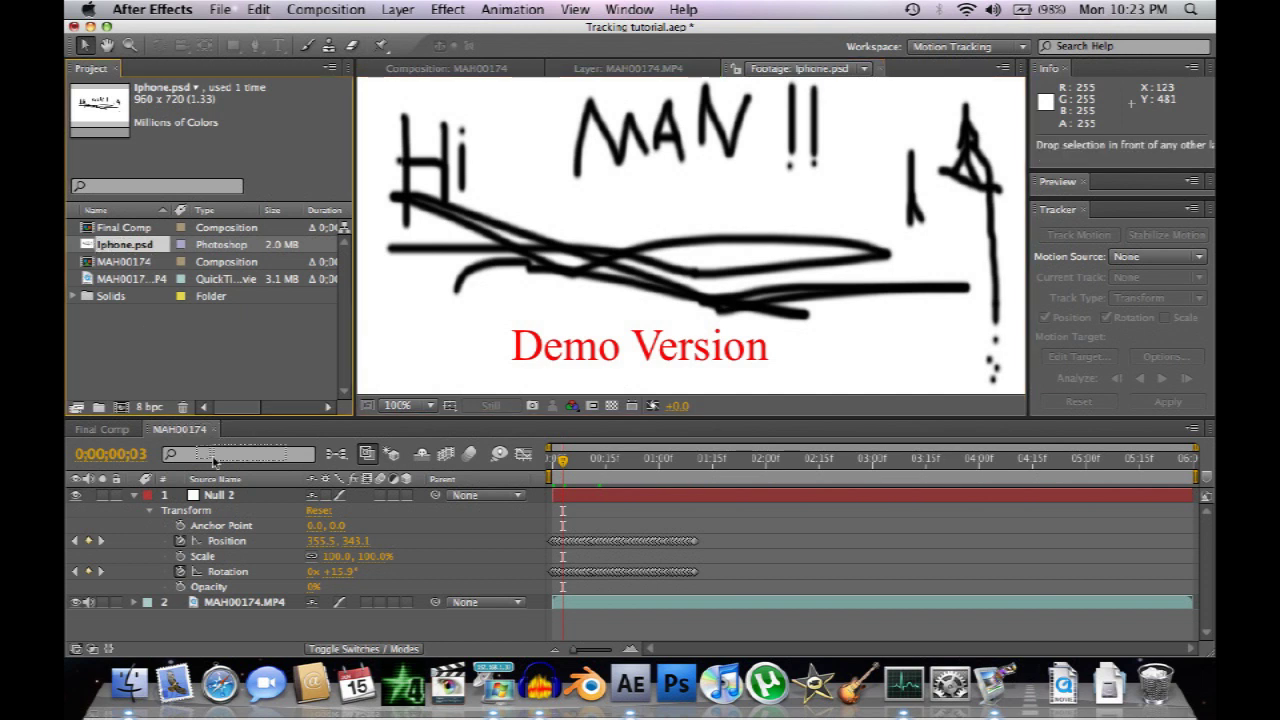
{"action": "left_click_drag", "start_coordinate": [219, 484], "coordinate": [210, 494]}
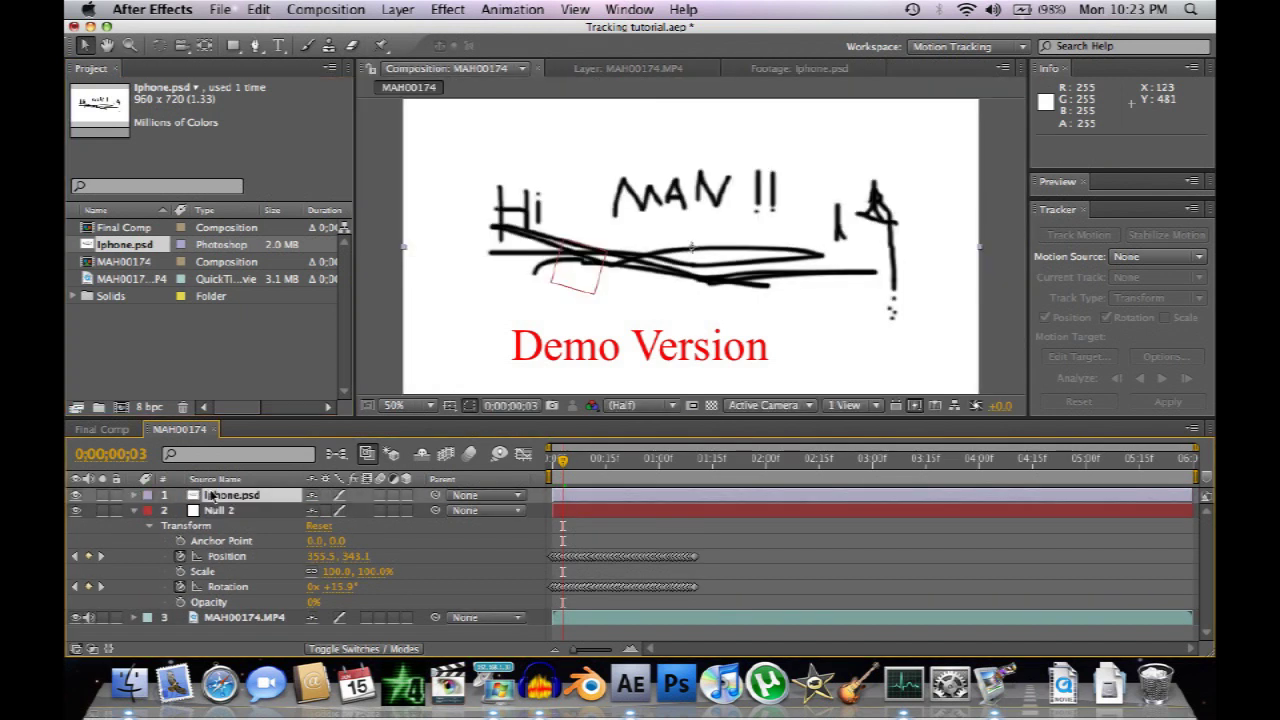
Scale the Iphone.psd drawing down to about 54% by 53% over the phone's screen
{"action": "key", "text": "comma"}
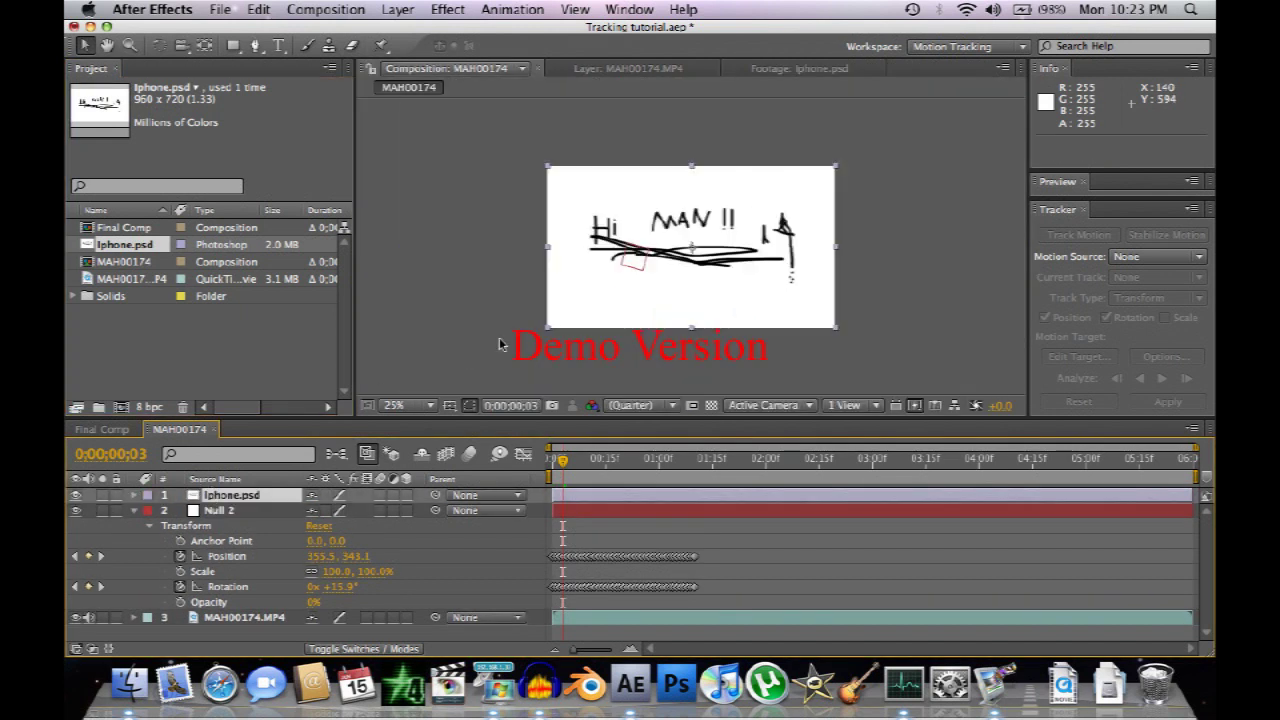
{"action": "left_click_drag", "start_coordinate": [567, 323], "coordinate": [606, 288]}
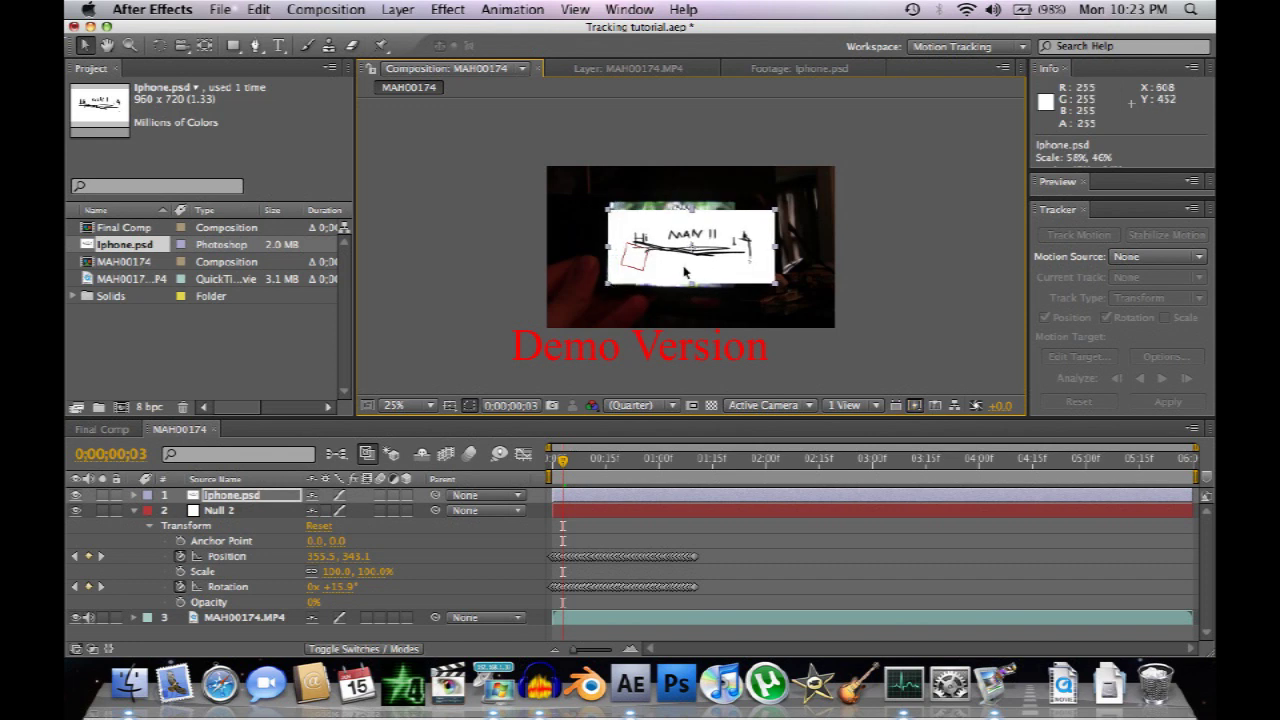
{"action": "key", "text": "period"}
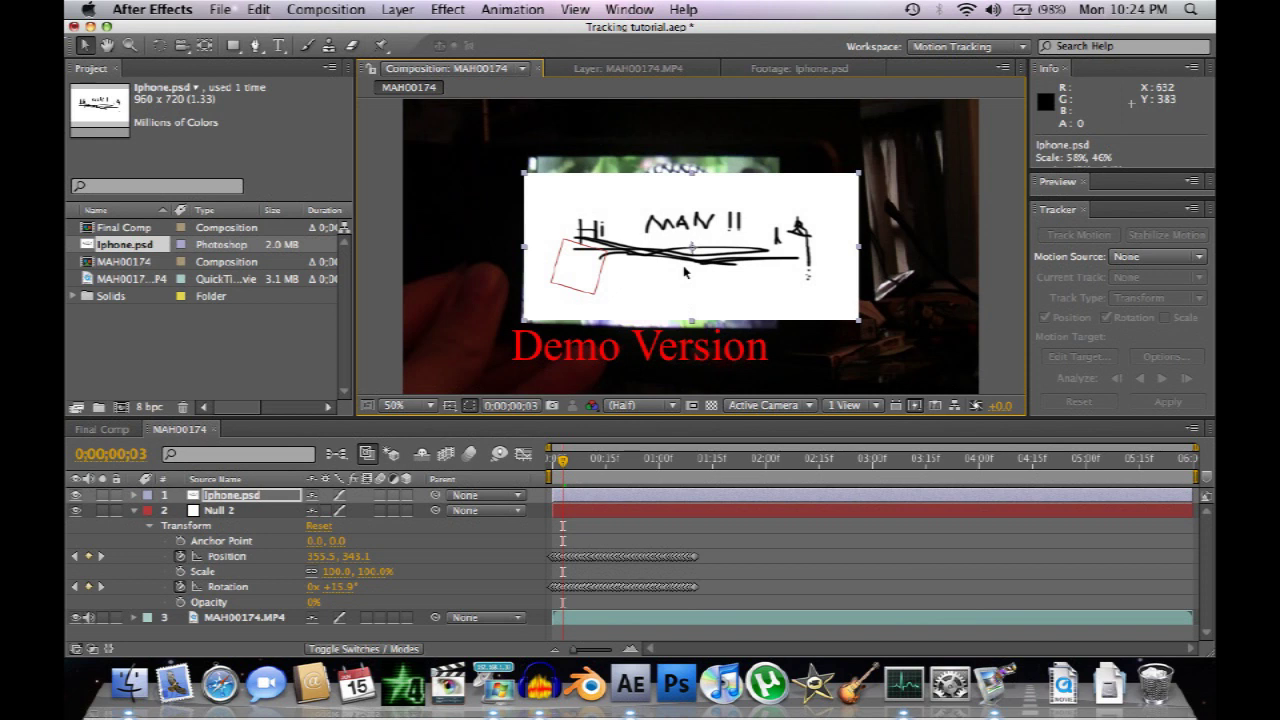
{"action": "right_click", "coordinate": [527, 181]}
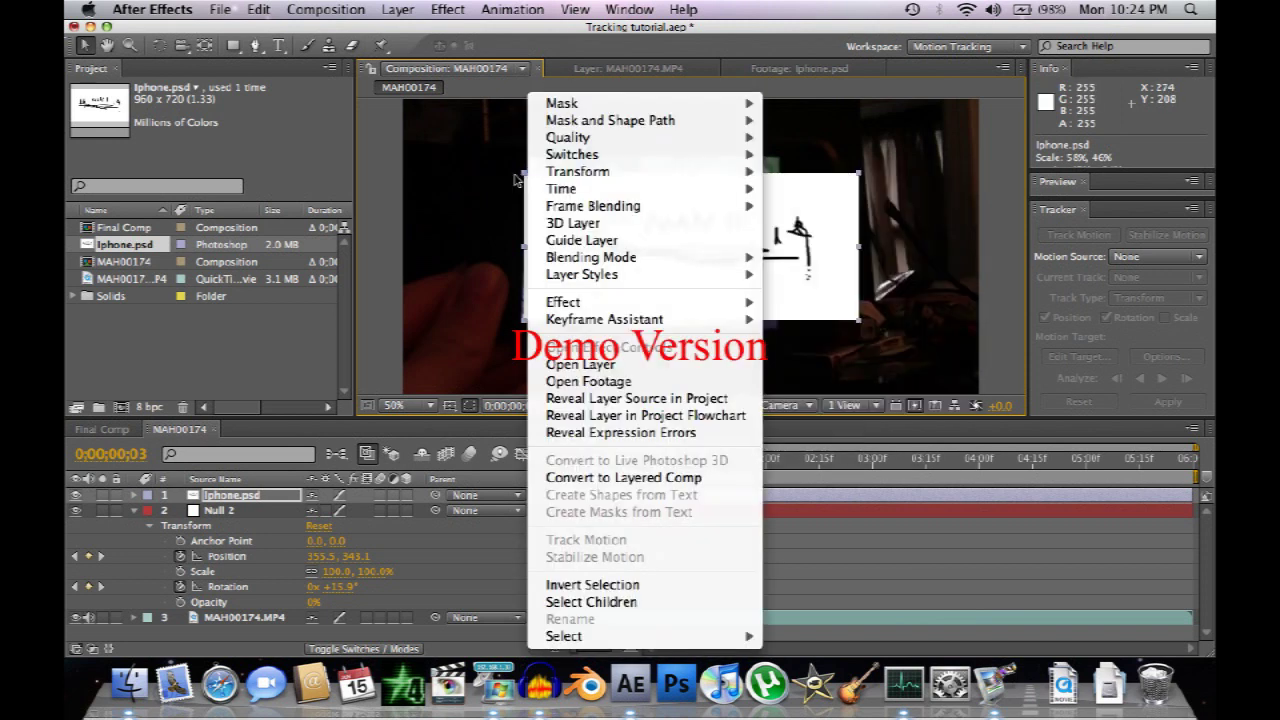
{"action": "left_click", "coordinate": [519, 179]}
{"action": "mouse_move", "coordinate": [527, 178]}
{"action": "left_mouse_down"}
{"action": "mouse_move", "coordinate": [537, 148]}
{"action": "mouse_move", "coordinate": [529, 162]}
{"action": "mouse_move", "coordinate": [520, 128]}
{"action": "mouse_move", "coordinate": [504, 133]}
{"action": "mouse_move", "coordinate": [527, 180]}
{"action": "mouse_move", "coordinate": [530, 160]}
{"action": "left_mouse_up"}
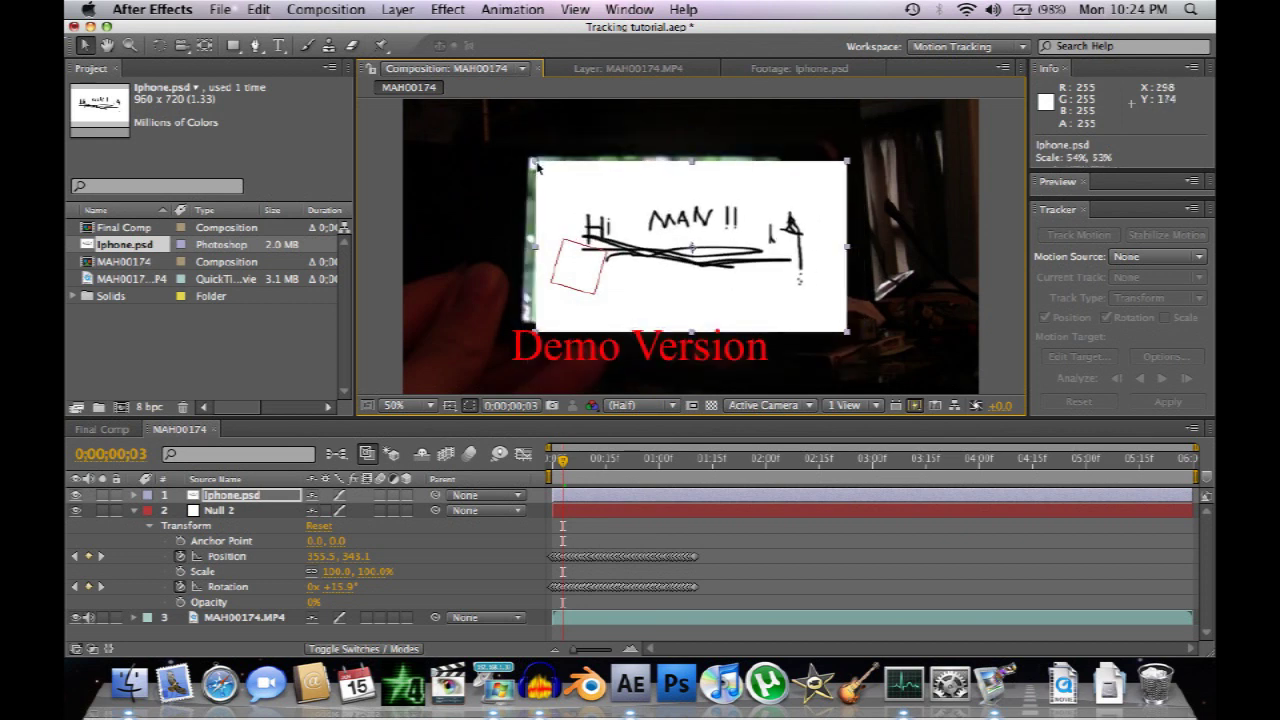
{"action": "left_click", "coordinate": [448, 9]}
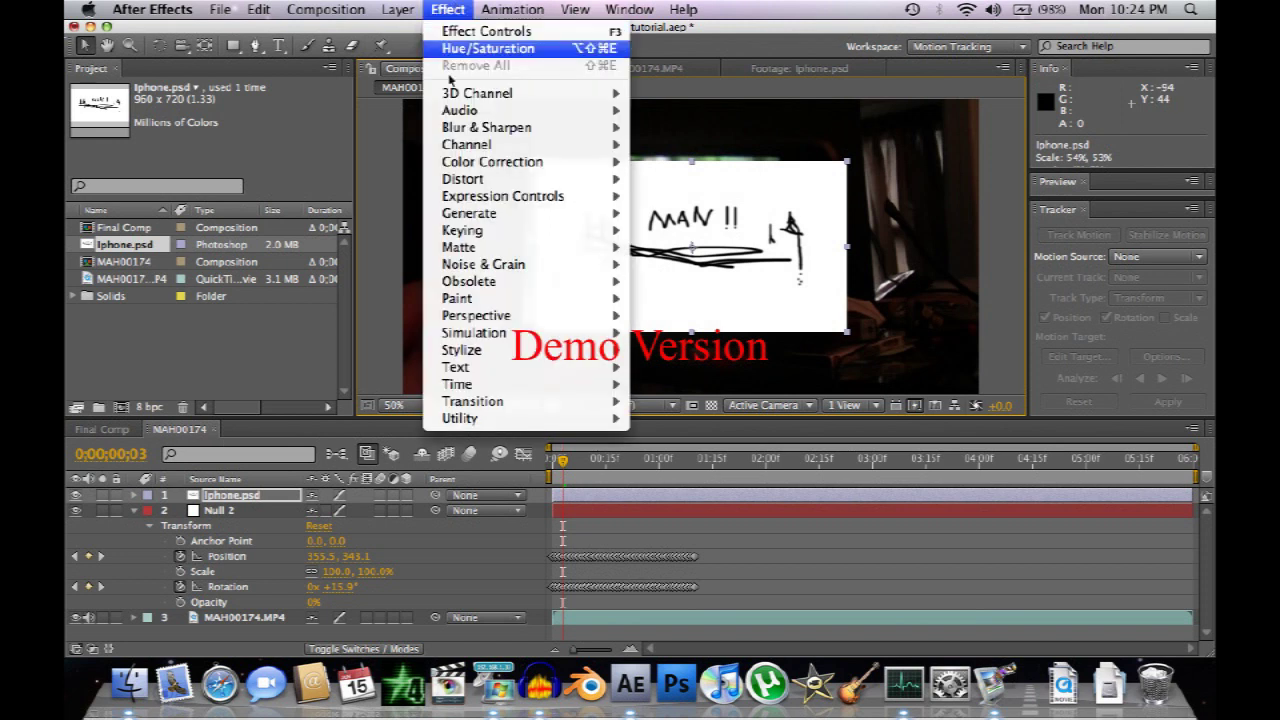
Apply Distort > Corner Pin to the drawing and nudge its upper-left corner to about -27.7, -22.7
{"action": "mouse_move", "coordinate": [476, 182]}
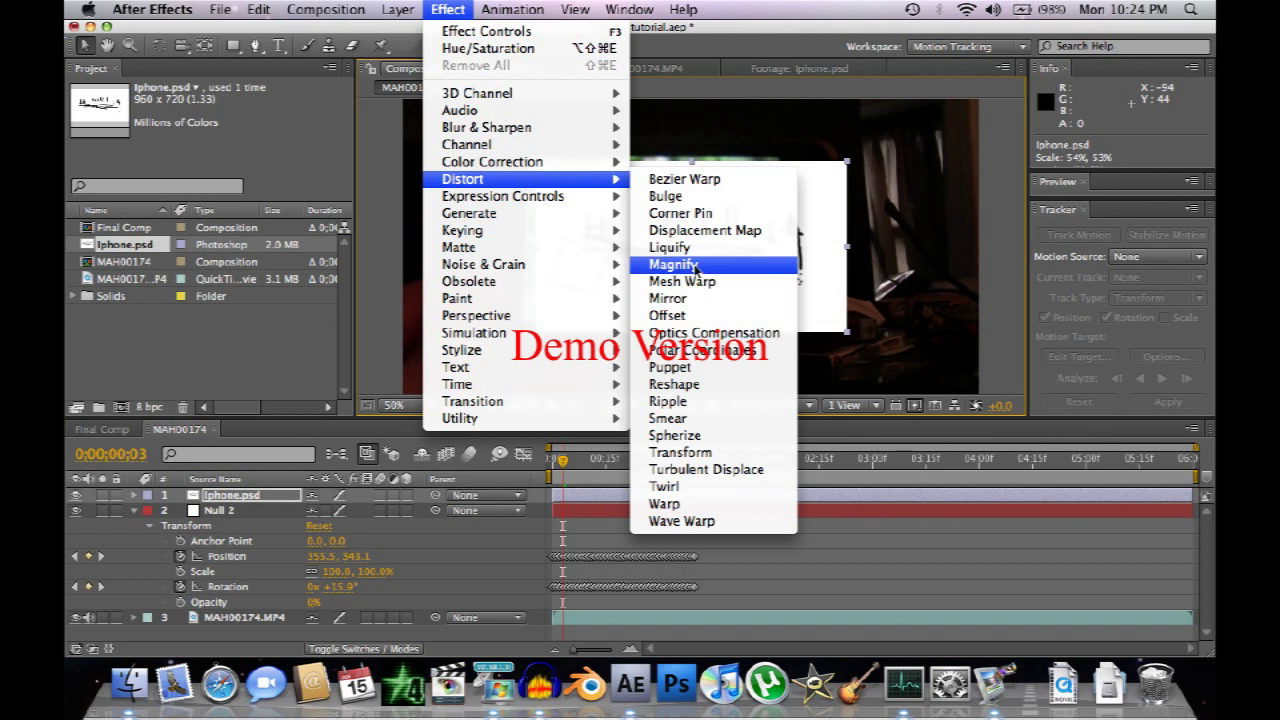
{"action": "left_click", "coordinate": [701, 212]}
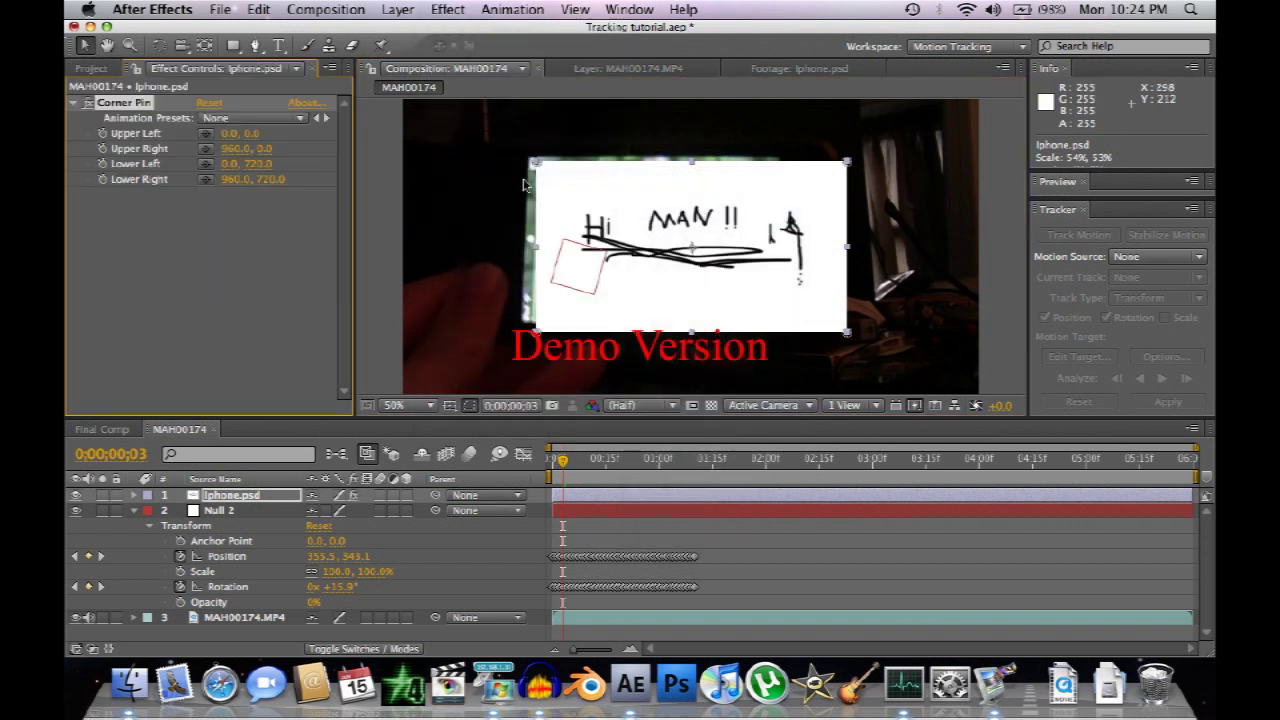
{"action": "mouse_move", "coordinate": [533, 161]}
{"action": "left_mouse_down"}
{"action": "mouse_move", "coordinate": [668, 253]}
{"action": "mouse_move", "coordinate": [814, 214]}
{"action": "mouse_move", "coordinate": [729, 286]}
{"action": "mouse_move", "coordinate": [614, 263]}
{"action": "mouse_move", "coordinate": [940, 332]}
{"action": "mouse_move", "coordinate": [909, 366]}
{"action": "mouse_move", "coordinate": [800, 257]}
{"action": "mouse_move", "coordinate": [912, 372]}
{"action": "mouse_move", "coordinate": [530, 151]}
{"action": "mouse_move", "coordinate": [536, 163]}
{"action": "left_mouse_up"}
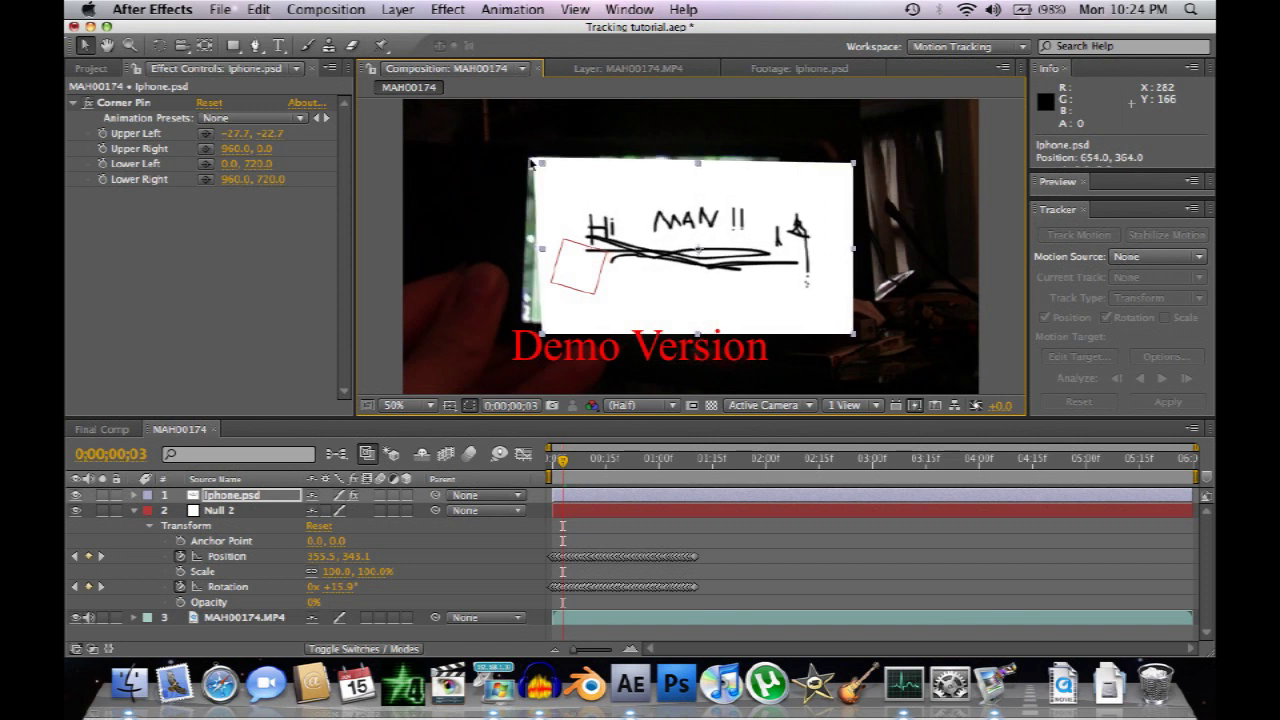
{"action": "key", "text": "KP_3"}
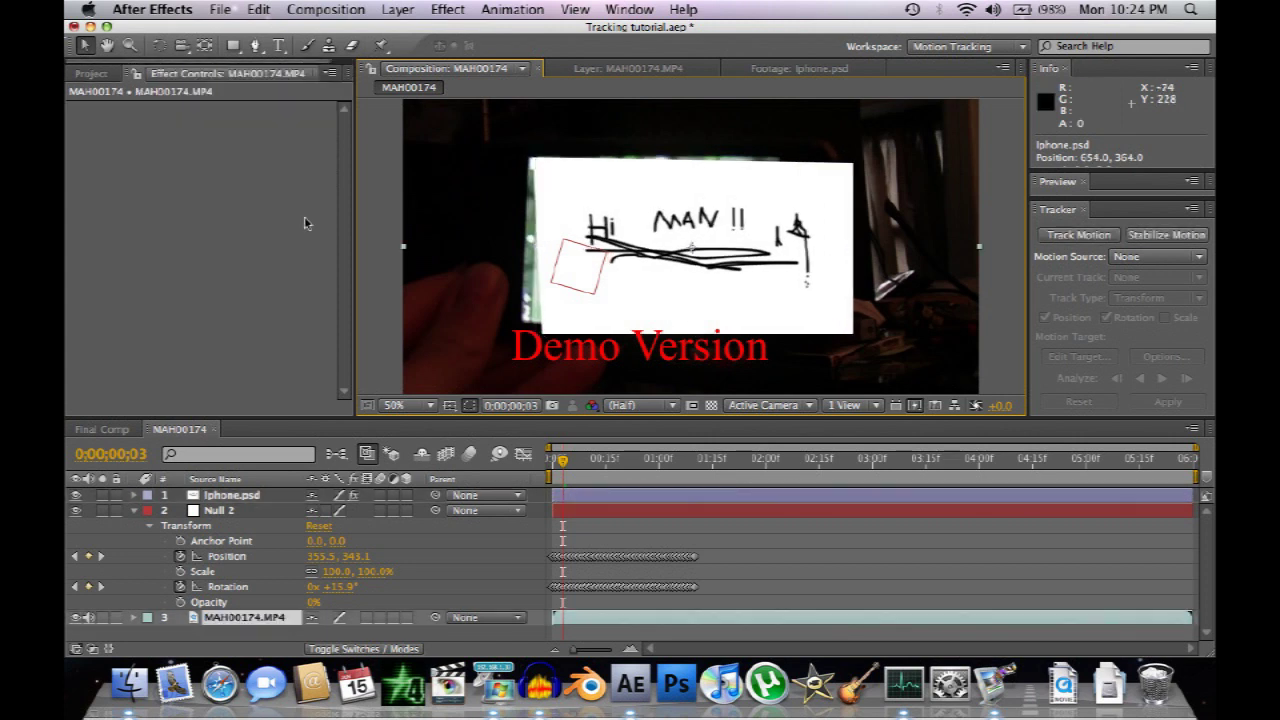
Expand the Iphone.psd layer's Effects and select its Corner Pin effect
{"action": "left_click", "coordinate": [135, 511]}
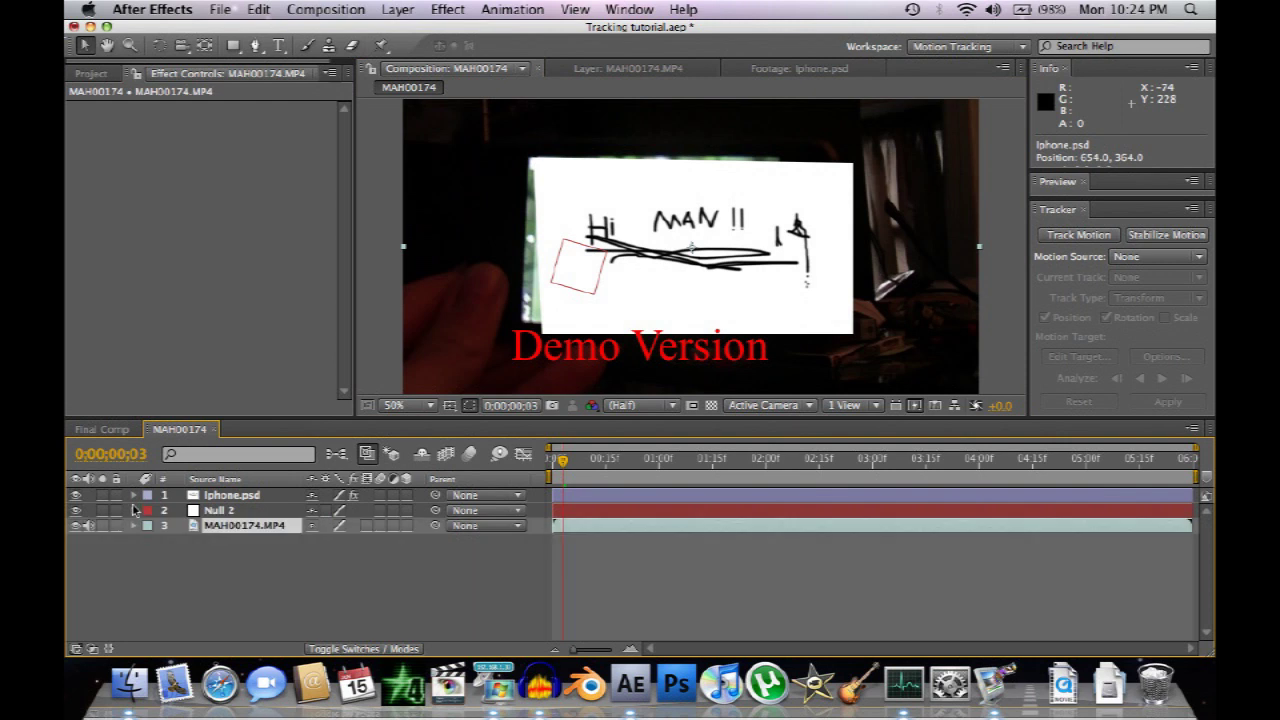
{"action": "left_click", "coordinate": [134, 496]}
{"action": "left_click", "coordinate": [148, 511]}
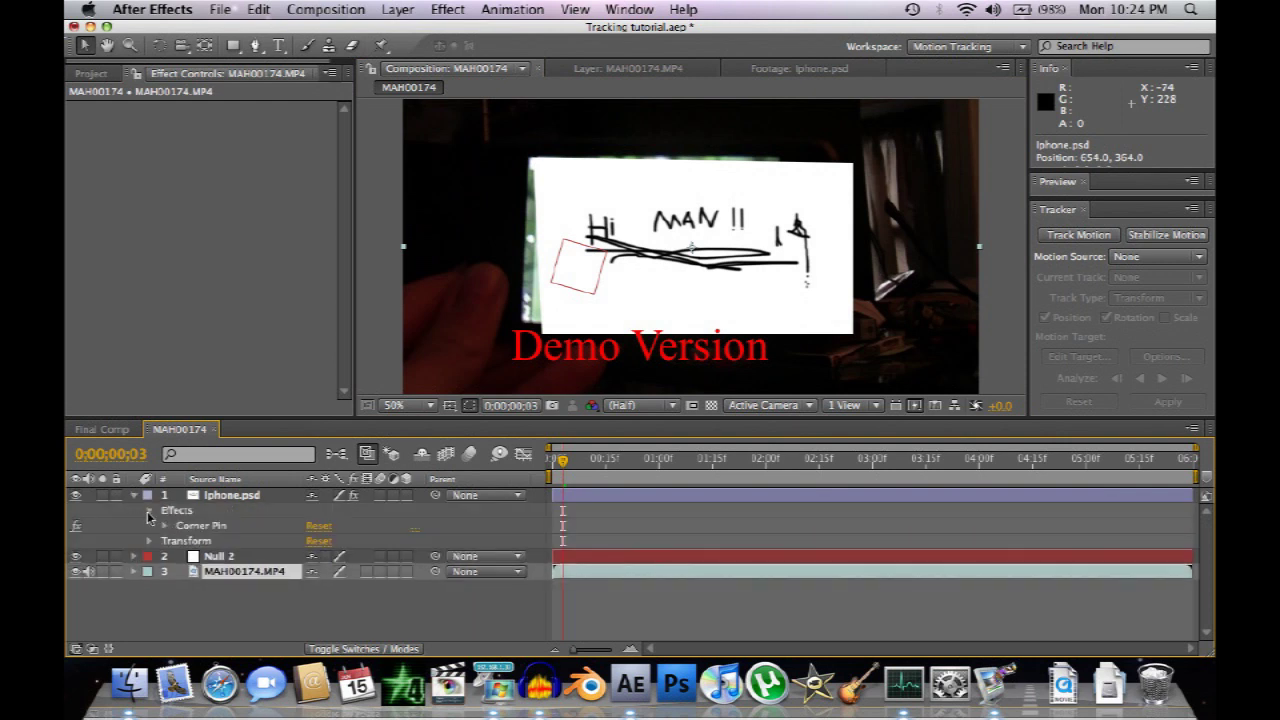
{"action": "left_click", "coordinate": [200, 525]}
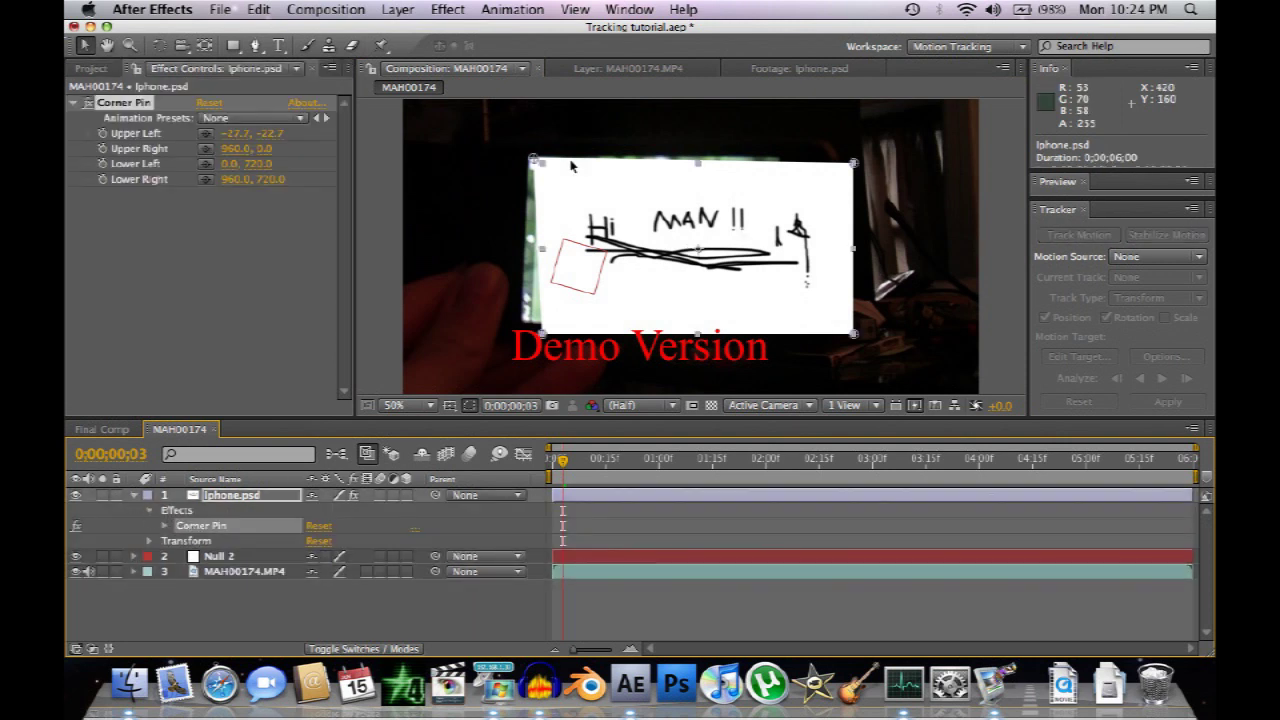
Drag all four Corner Pin corners onto the phone screen, lower-right at 735.3, 746.5, and scrub to check
{"action": "left_click_drag", "start_coordinate": [540, 334], "coordinate": [519, 324]}
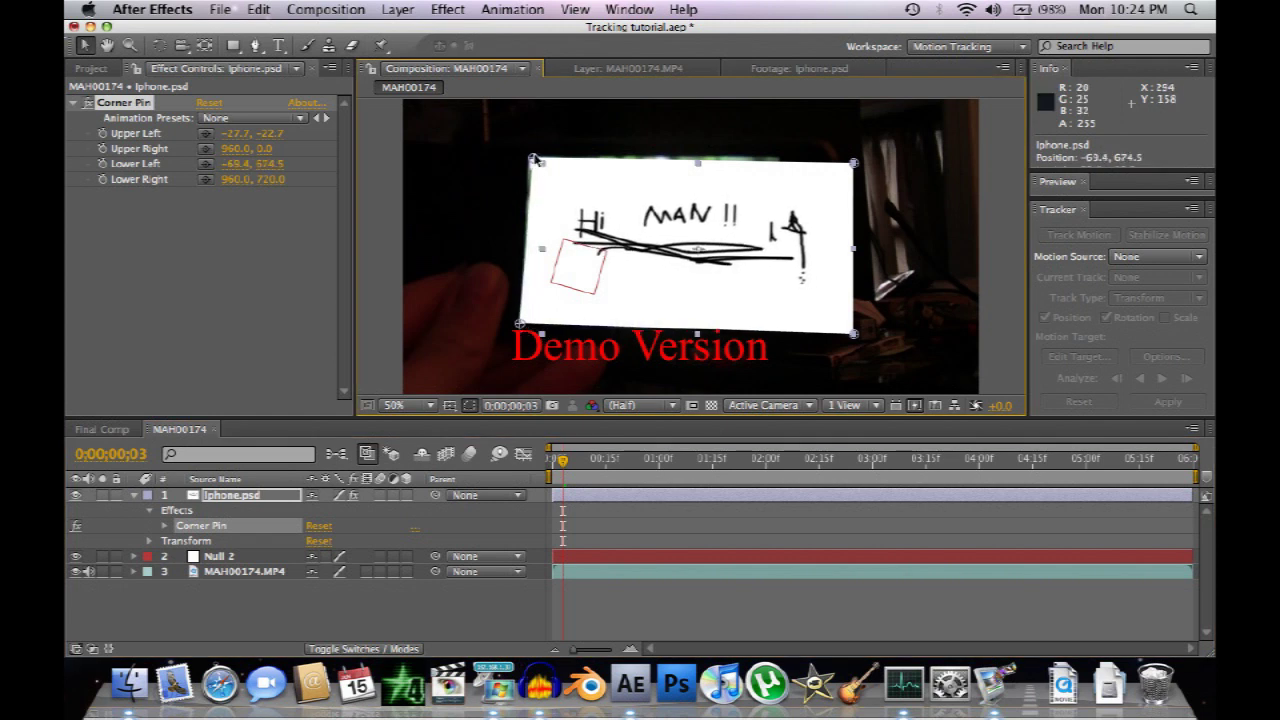
{"action": "left_click_drag", "start_coordinate": [533, 158], "coordinate": [525, 156]}
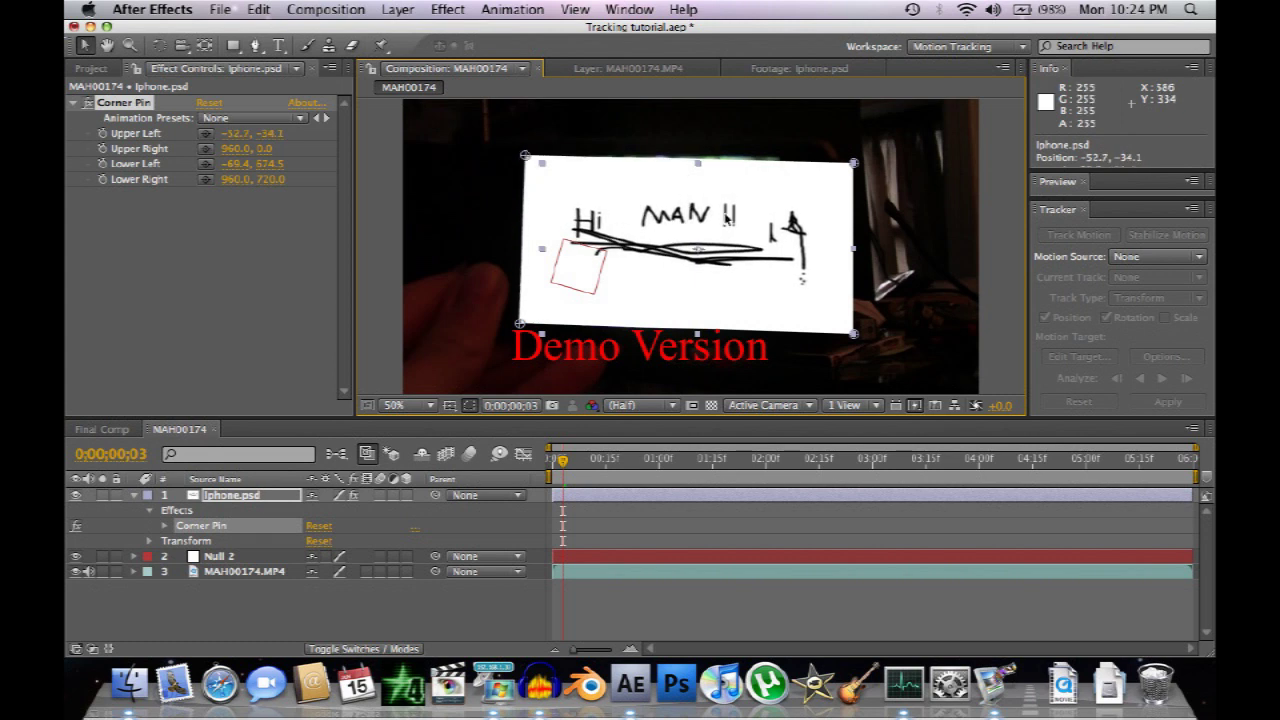
{"action": "left_click_drag", "start_coordinate": [853, 162], "coordinate": [776, 155]}
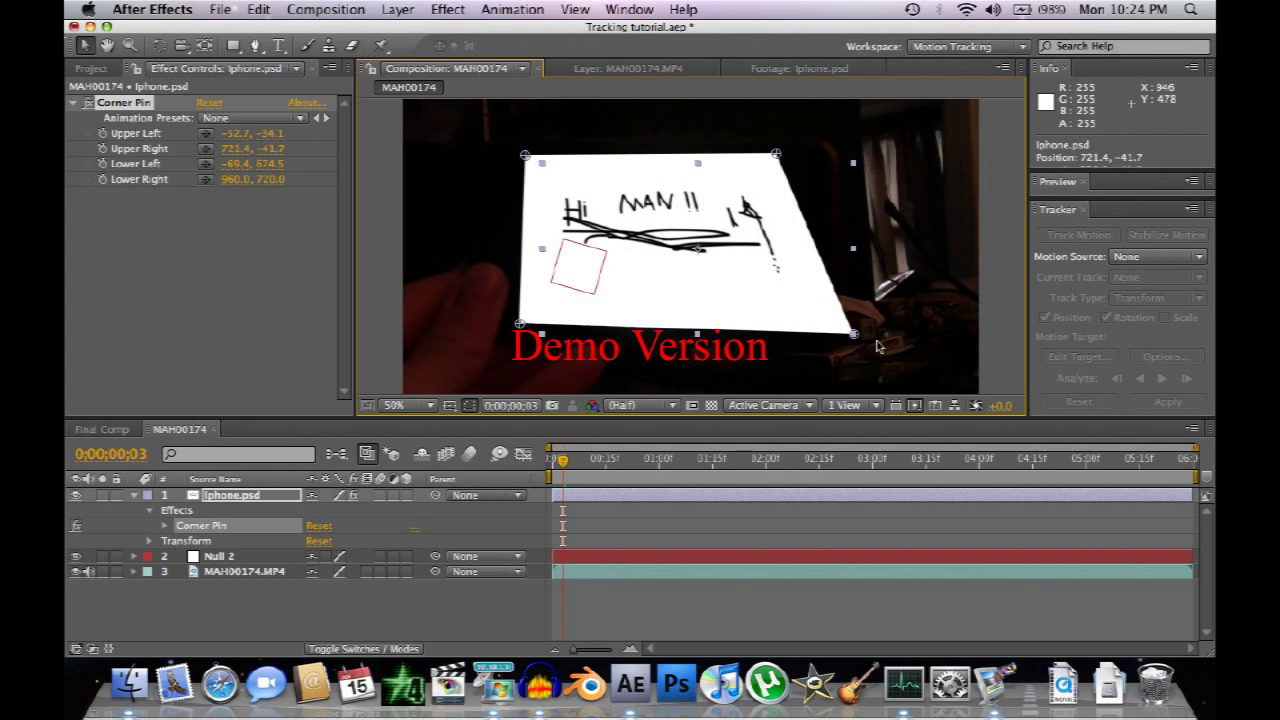
{"action": "left_click_drag", "start_coordinate": [854, 337], "coordinate": [777, 336]}
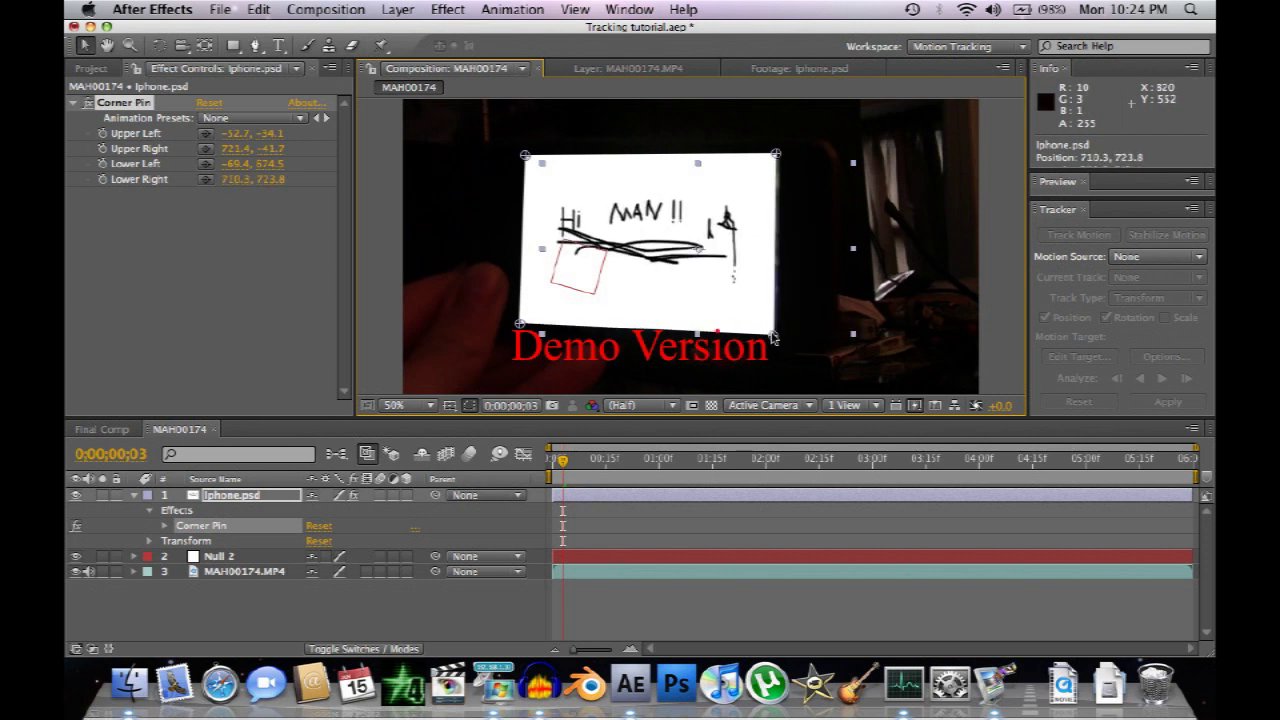
{"action": "left_click_drag", "start_coordinate": [776, 155], "coordinate": [779, 155]}
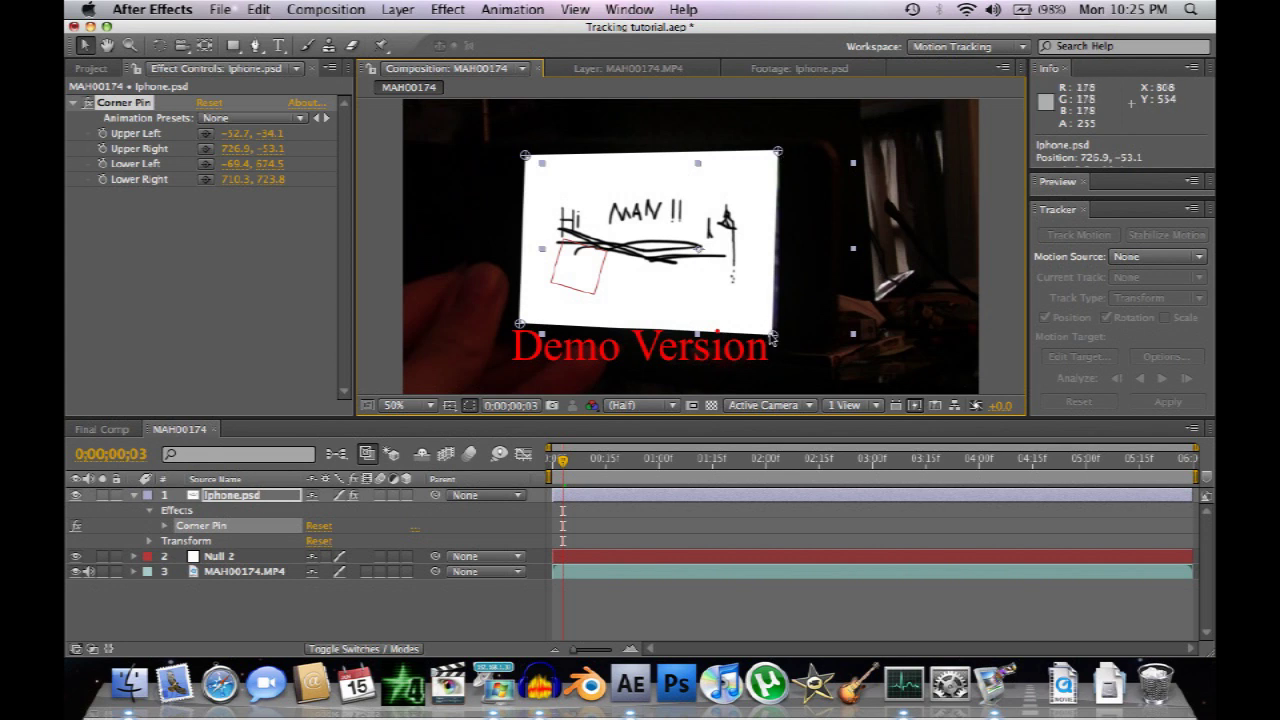
{"action": "left_click_drag", "start_coordinate": [772, 340], "coordinate": [781, 342]}
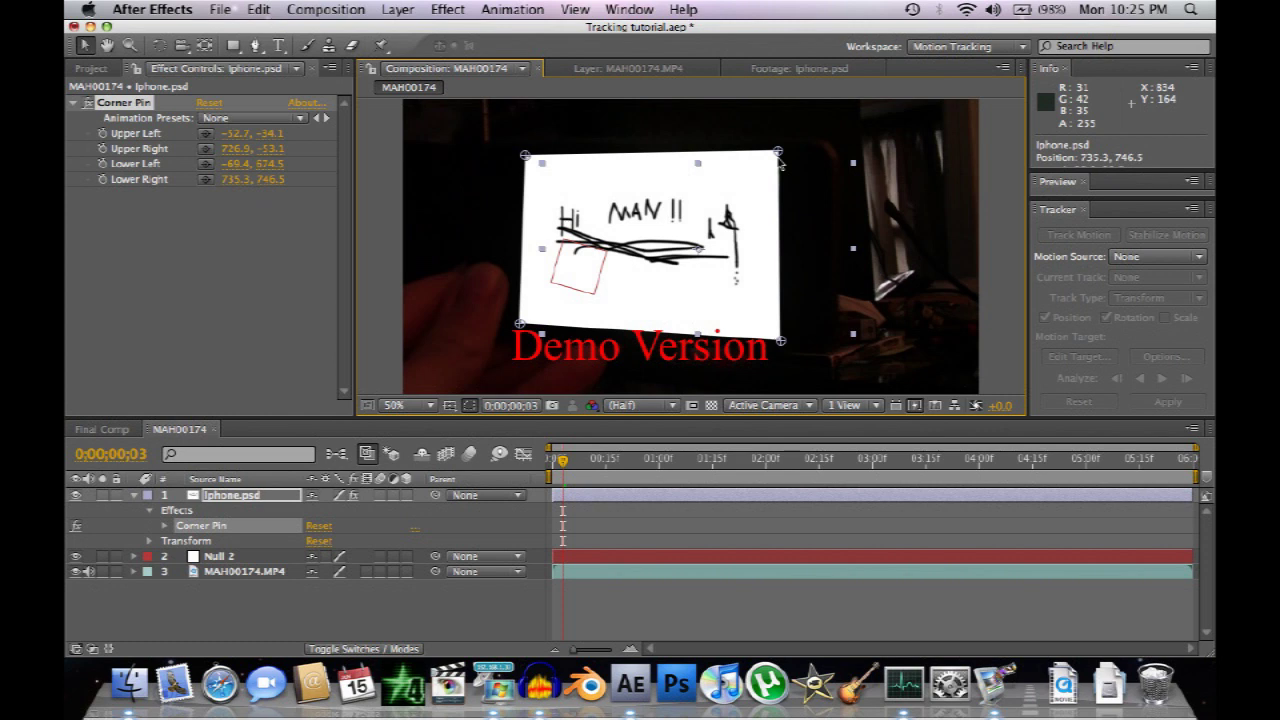
{"action": "left_click_drag", "start_coordinate": [562, 468], "coordinate": [520, 462]}
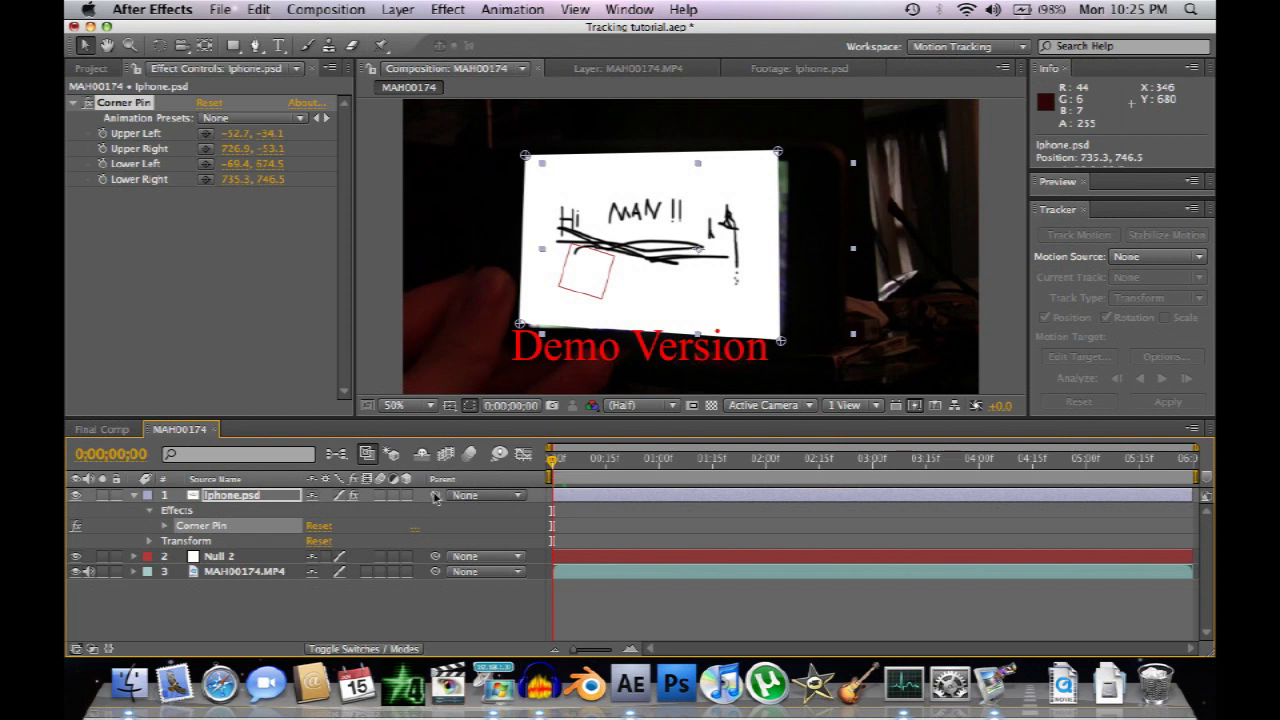
Parent the Iphone.psd layer to Null 2 and scrub ahead to confirm it follows the phone
{"action": "left_click_drag", "start_coordinate": [435, 498], "coordinate": [268, 563]}
{"action": "left_click_drag", "start_coordinate": [566, 466], "coordinate": [483, 481]}
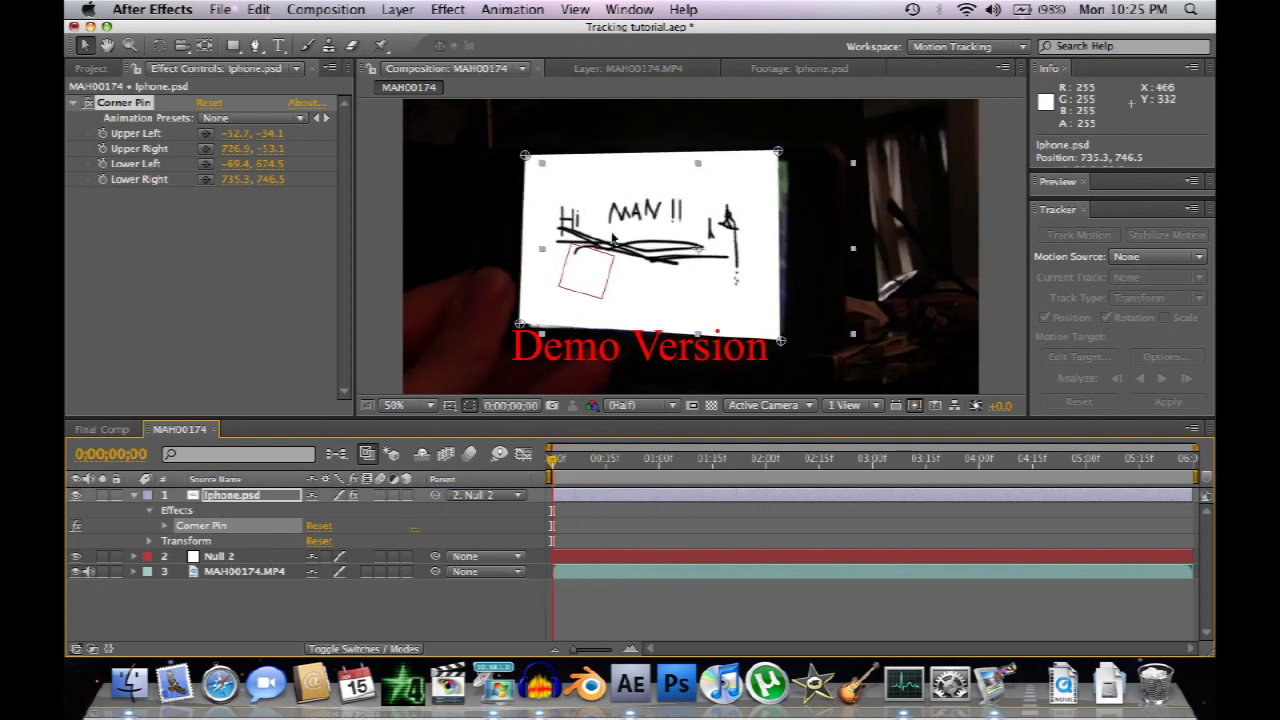
{"action": "left_click_drag", "start_coordinate": [613, 237], "coordinate": [619, 237]}
{"action": "left_click", "coordinate": [772, 146]}
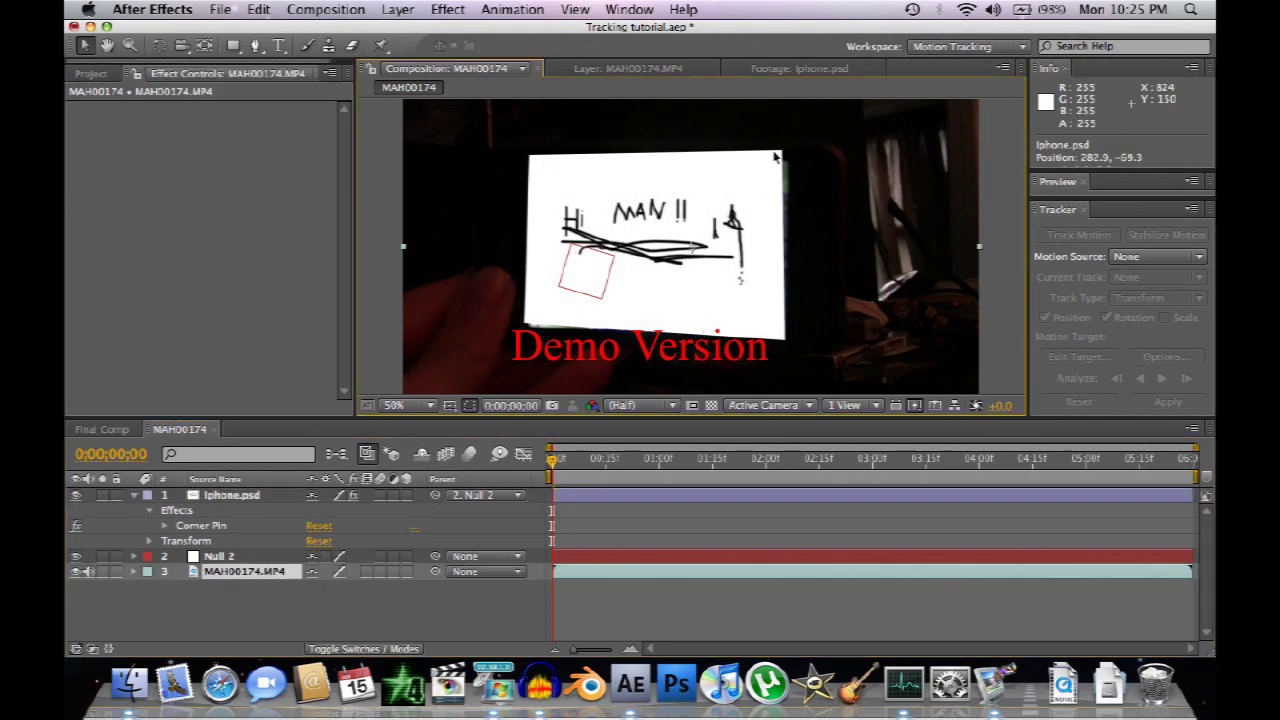
{"action": "left_click", "coordinate": [242, 499]}
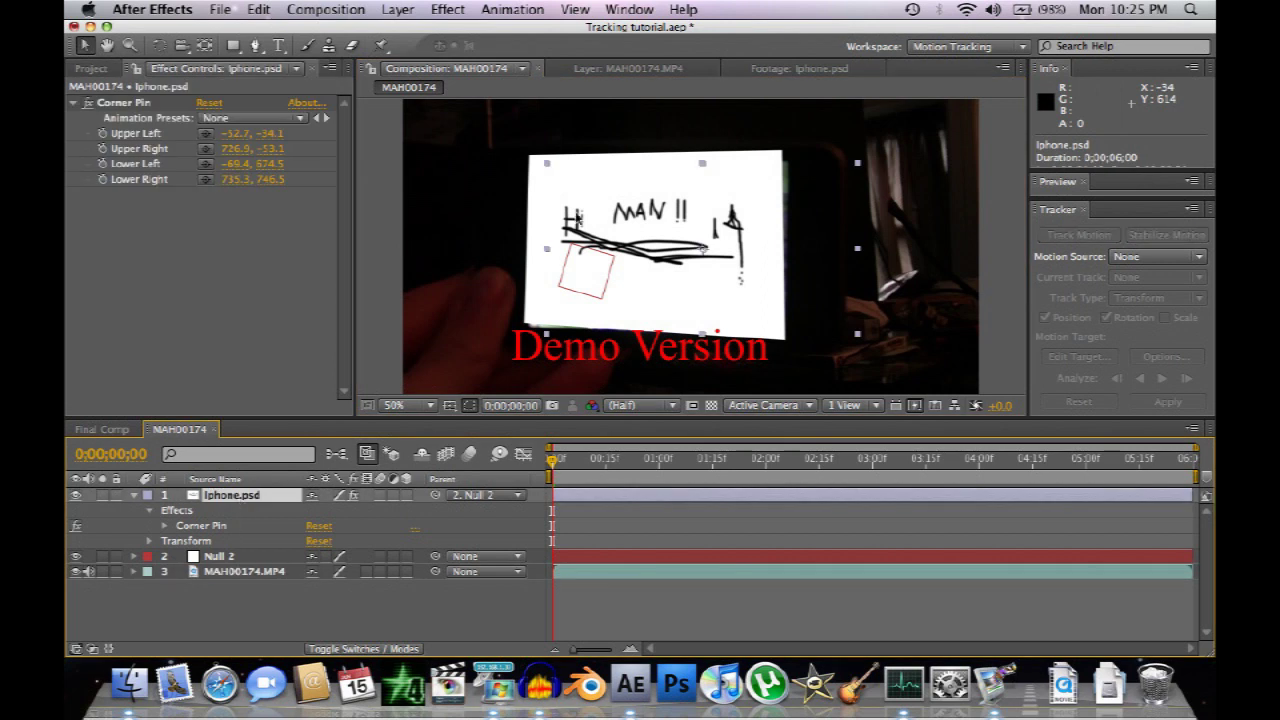
Refine the upper-right, lower-left and upper-left Corner Pin corners, then scrub to check the fit
{"action": "left_click", "coordinate": [138, 104]}
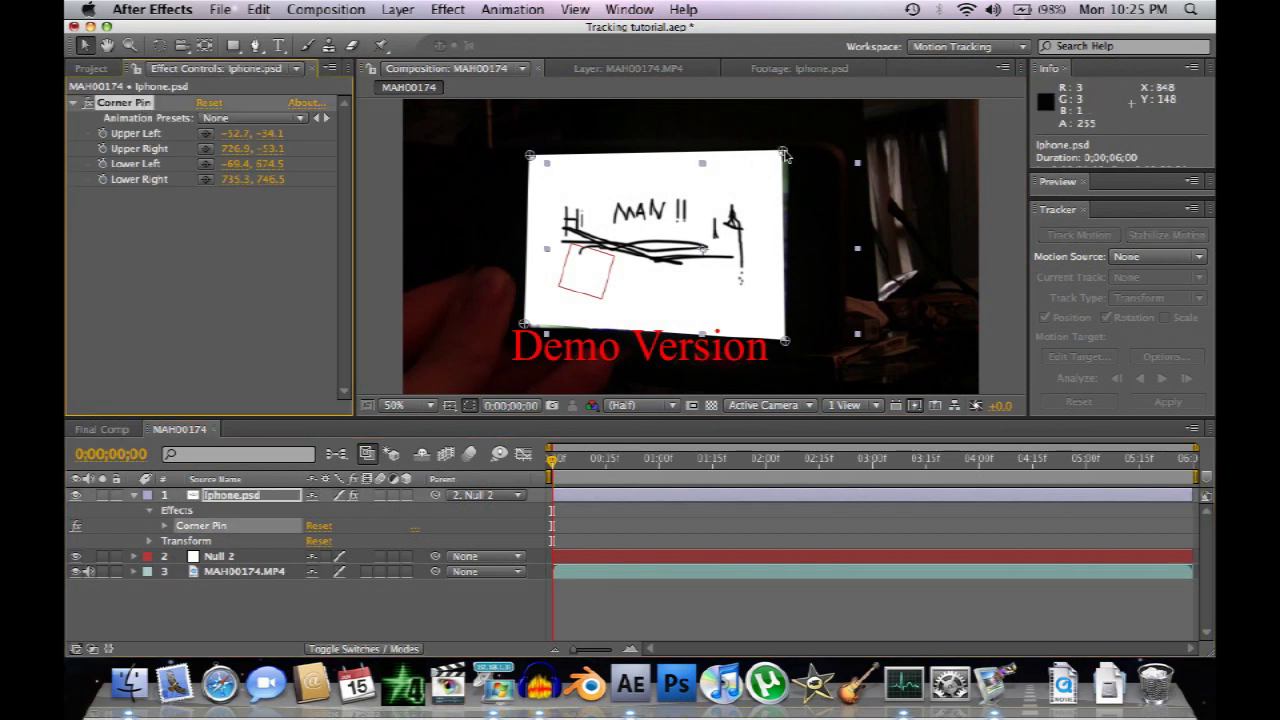
{"action": "left_click_drag", "start_coordinate": [785, 152], "coordinate": [791, 162]}
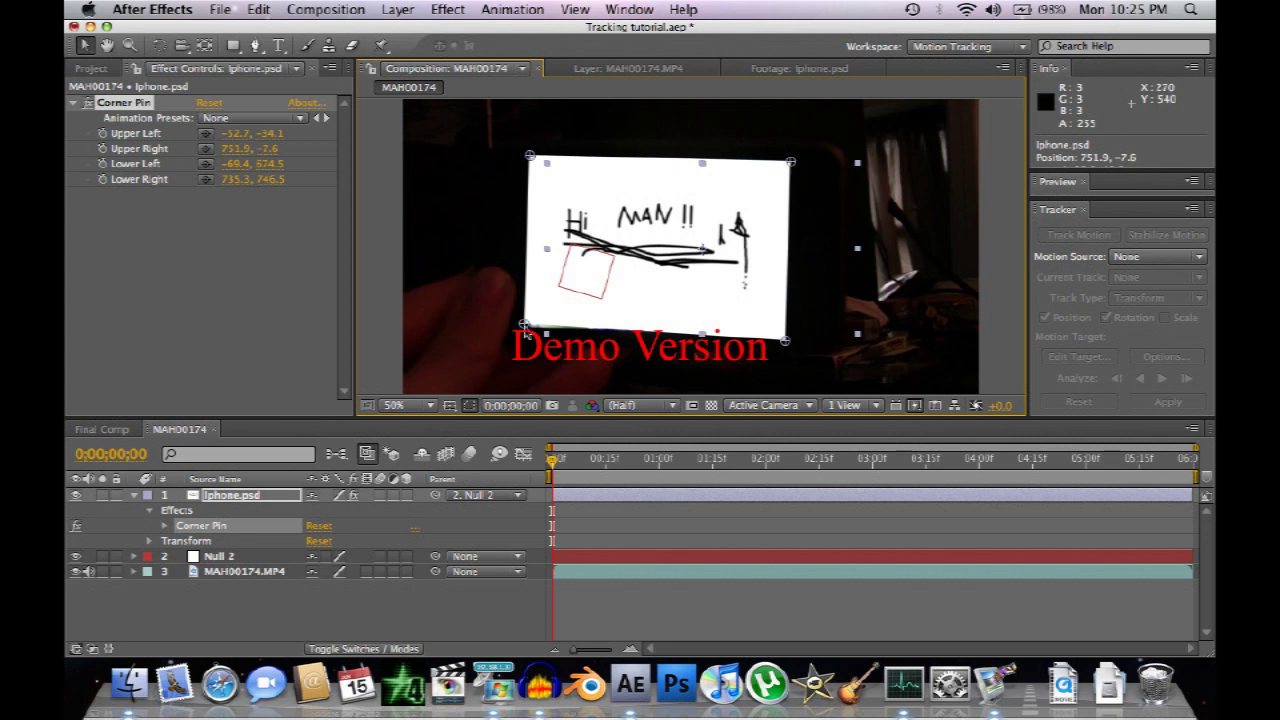
{"action": "left_click_drag", "start_coordinate": [524, 327], "coordinate": [525, 330]}
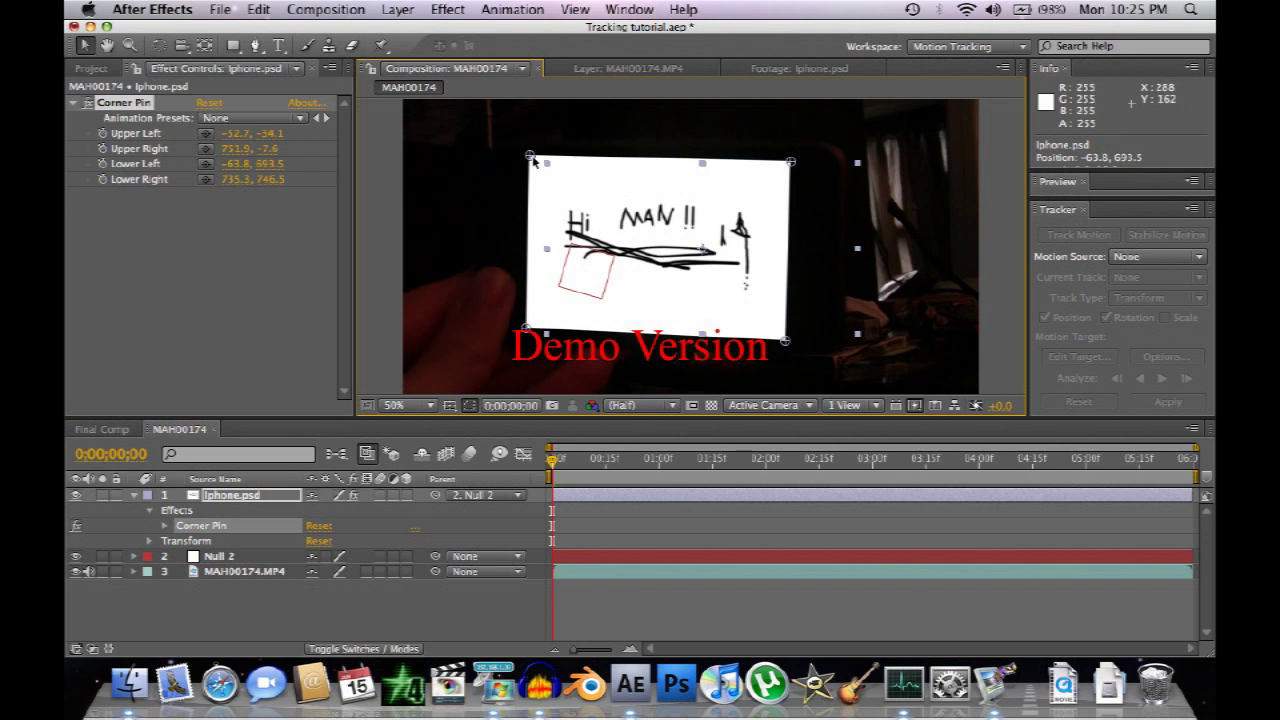
{"action": "left_click_drag", "start_coordinate": [531, 159], "coordinate": [535, 161]}
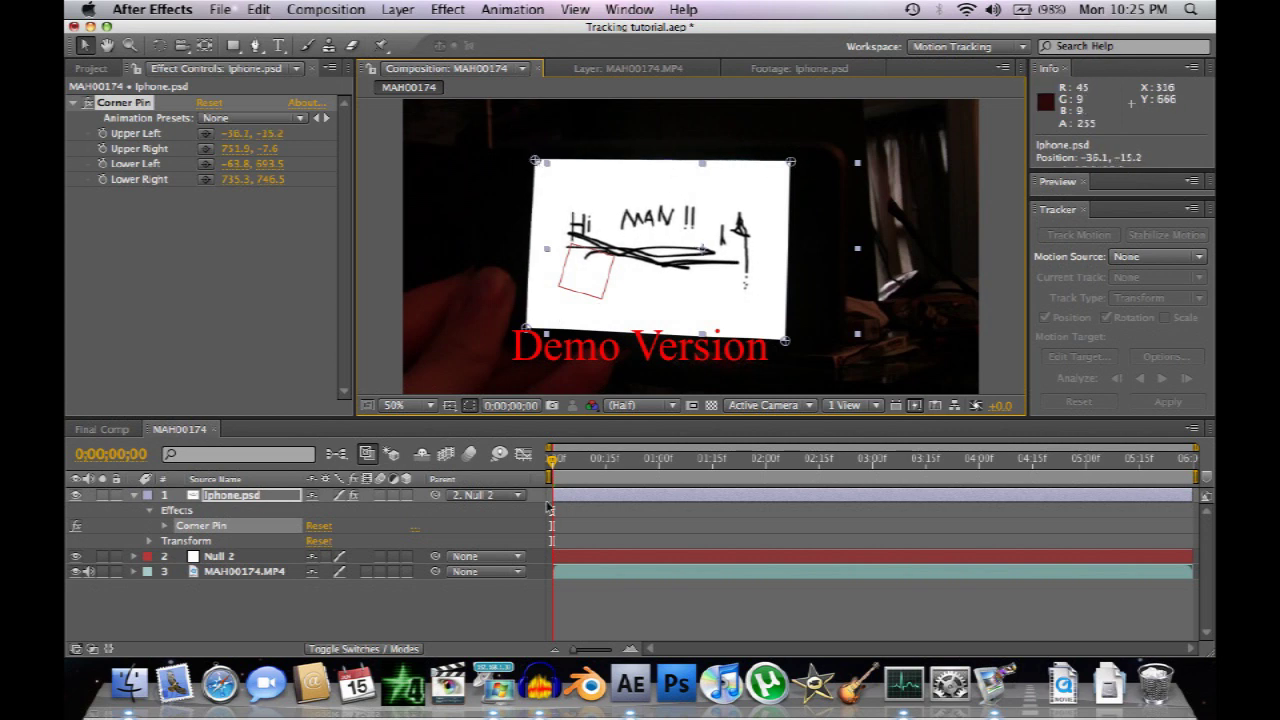
{"action": "left_click_drag", "start_coordinate": [553, 460], "coordinate": [703, 476]}
Reveal Null 2's tracked Position and Rotation keyframes and preview the drawing following the phone
{"action": "left_click", "coordinate": [132, 497]}
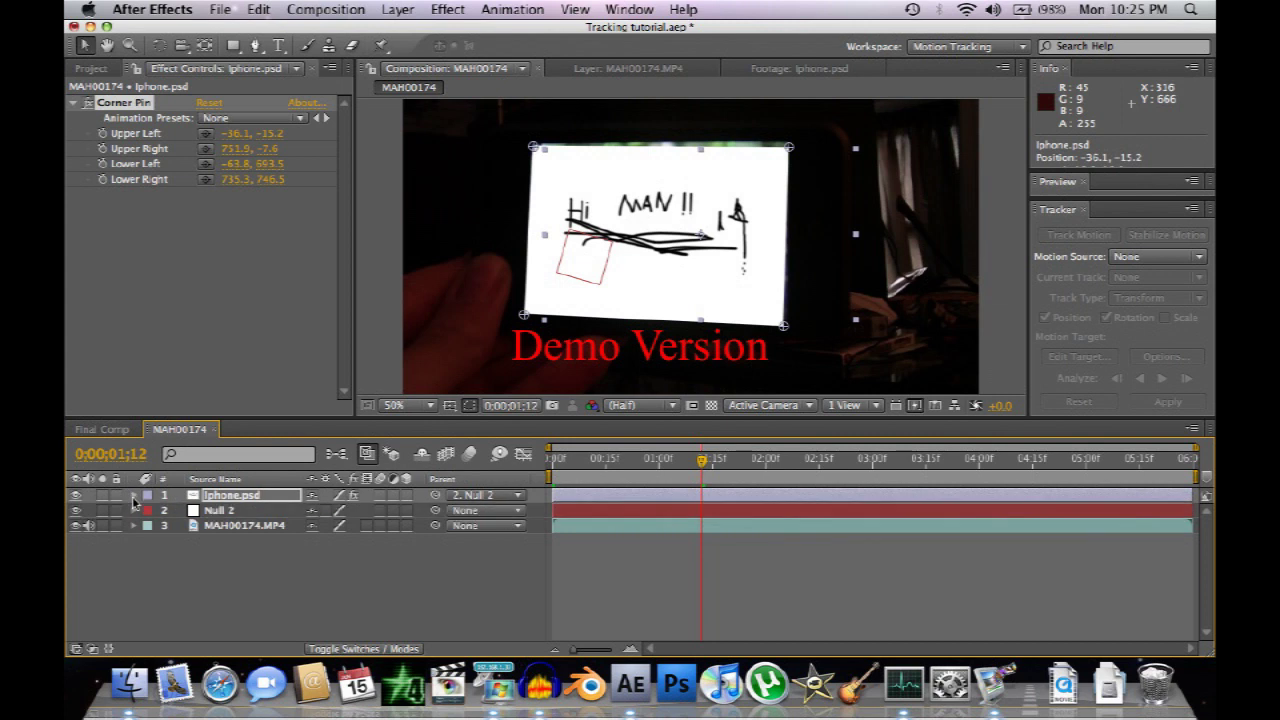
{"action": "left_click", "coordinate": [133, 512]}
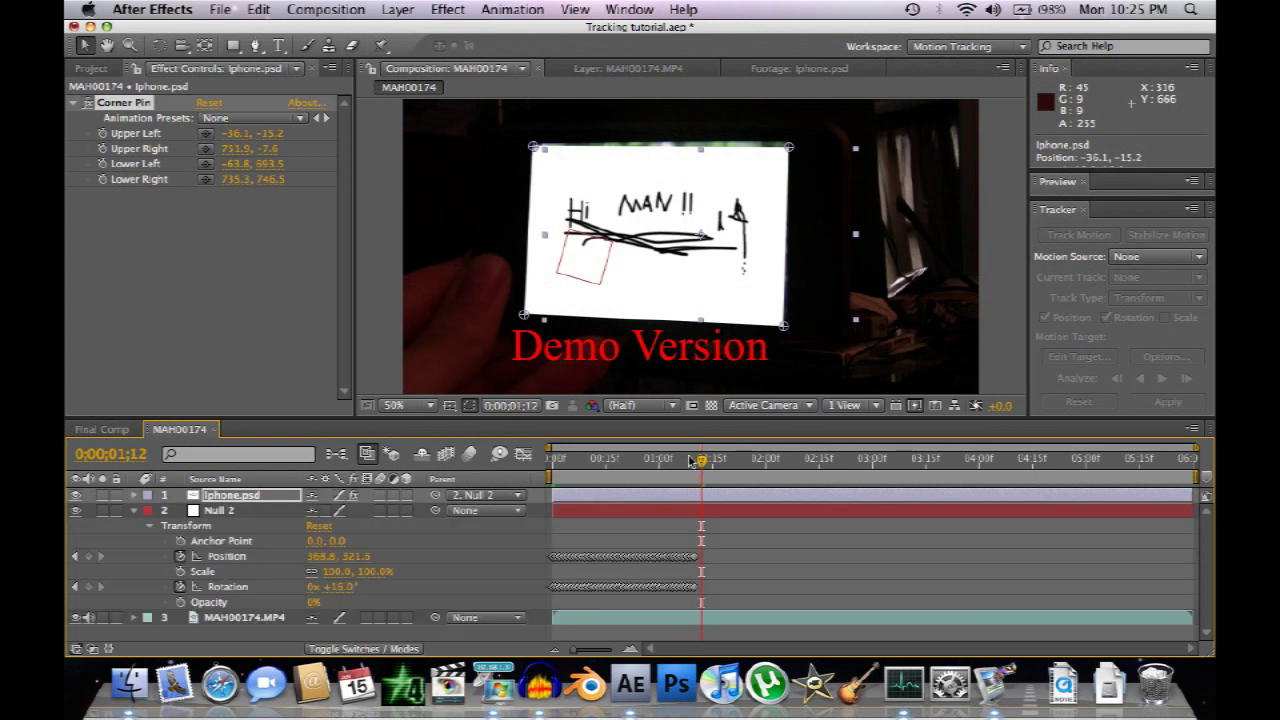
{"action": "left_click_drag", "start_coordinate": [690, 460], "coordinate": [605, 462]}
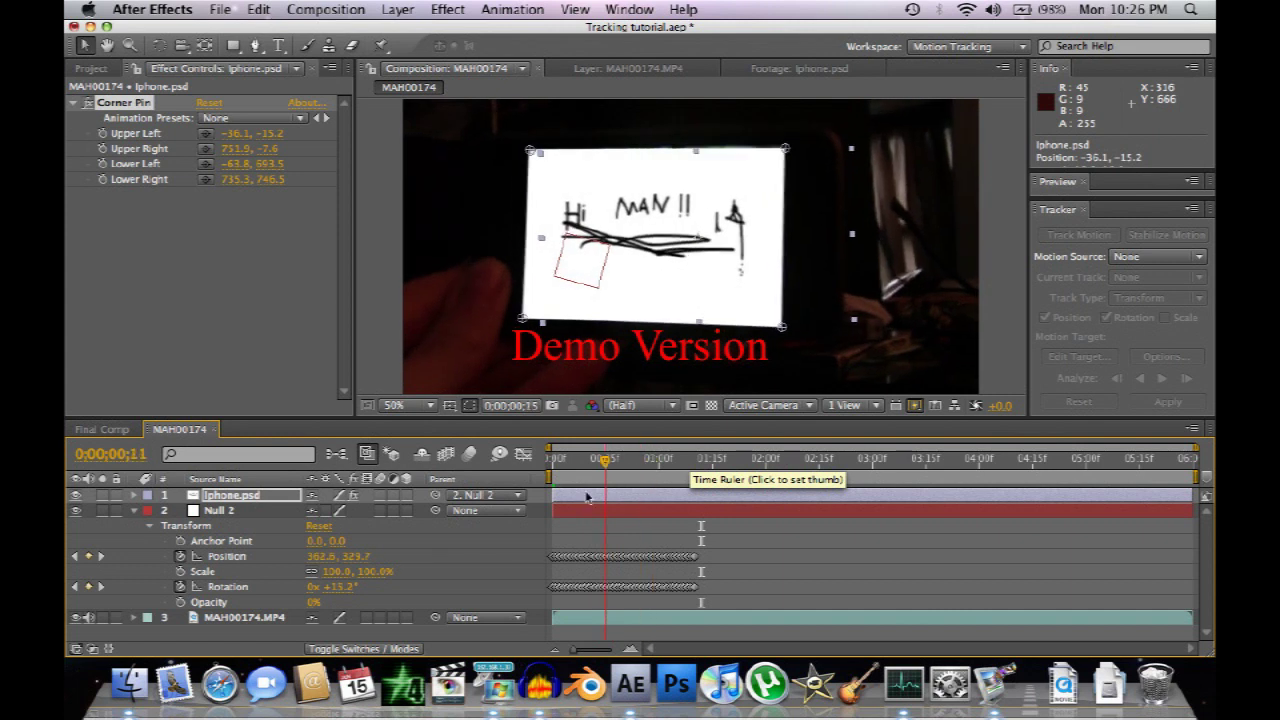
{"action": "key", "text": "space"}
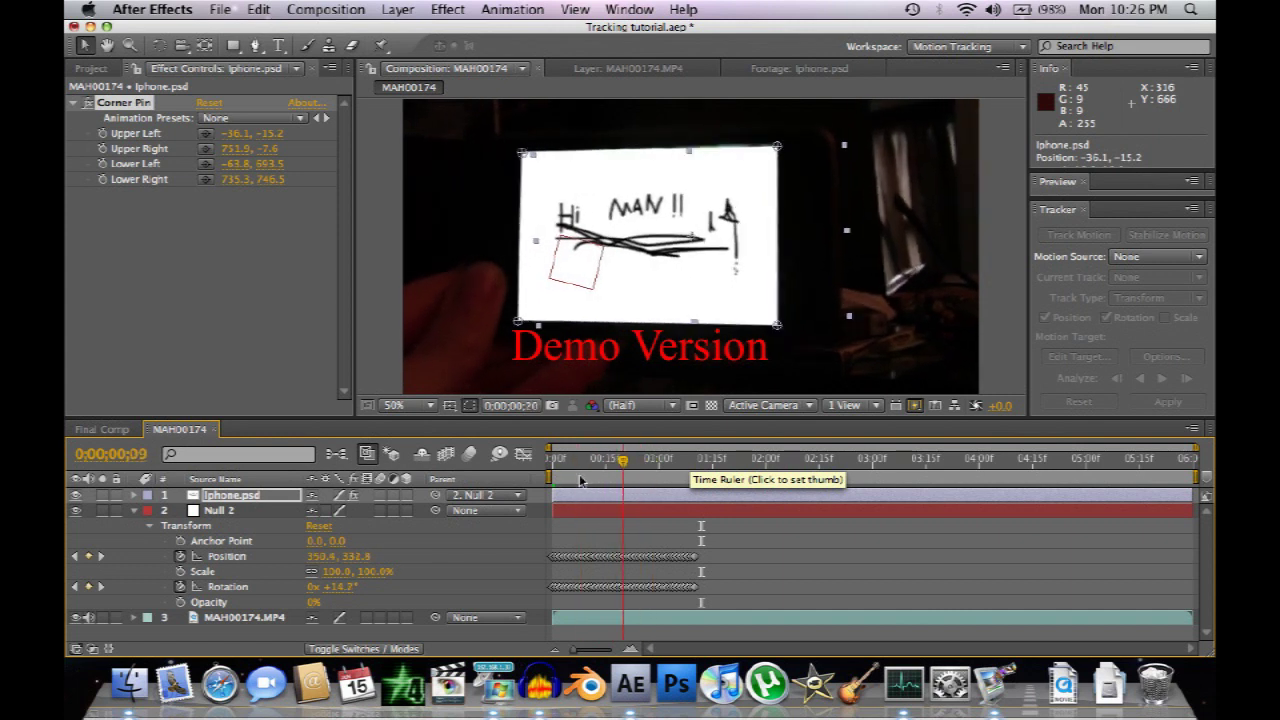
{"action": "left_click", "coordinate": [587, 464]}
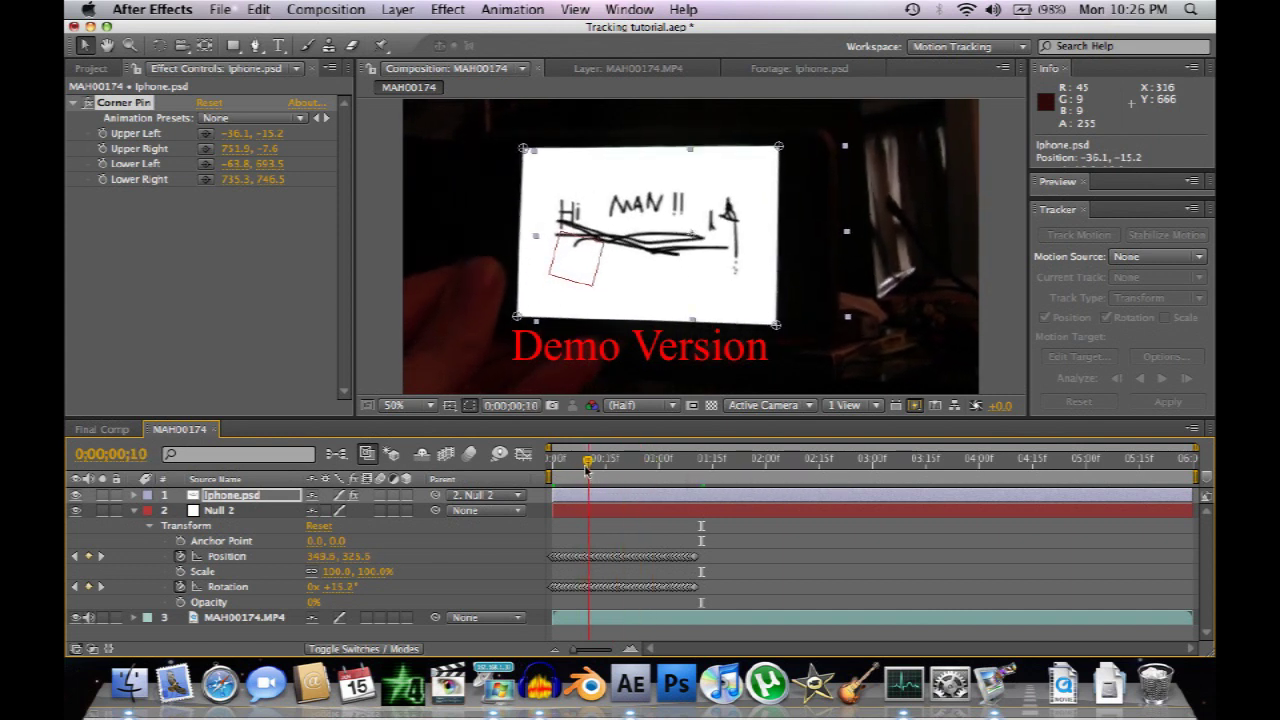
{"action": "key", "text": "space"}
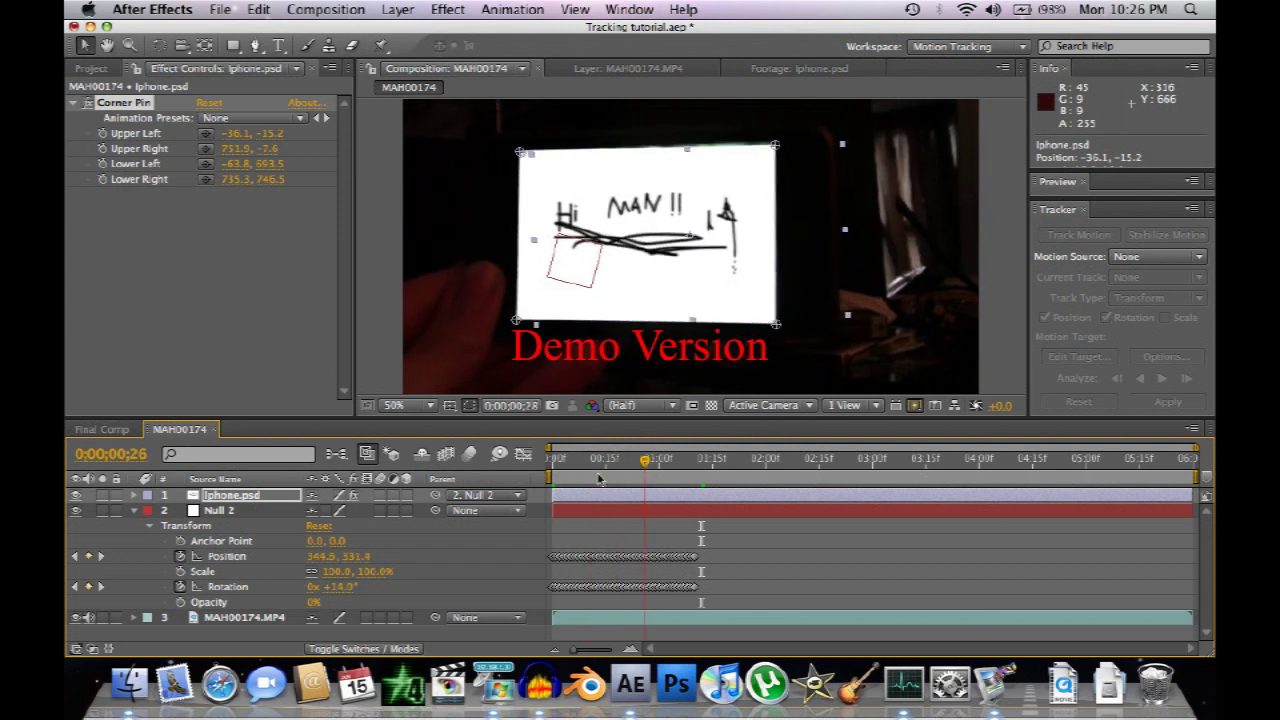
{"action": "left_click_drag", "start_coordinate": [605, 464], "coordinate": [530, 466]}
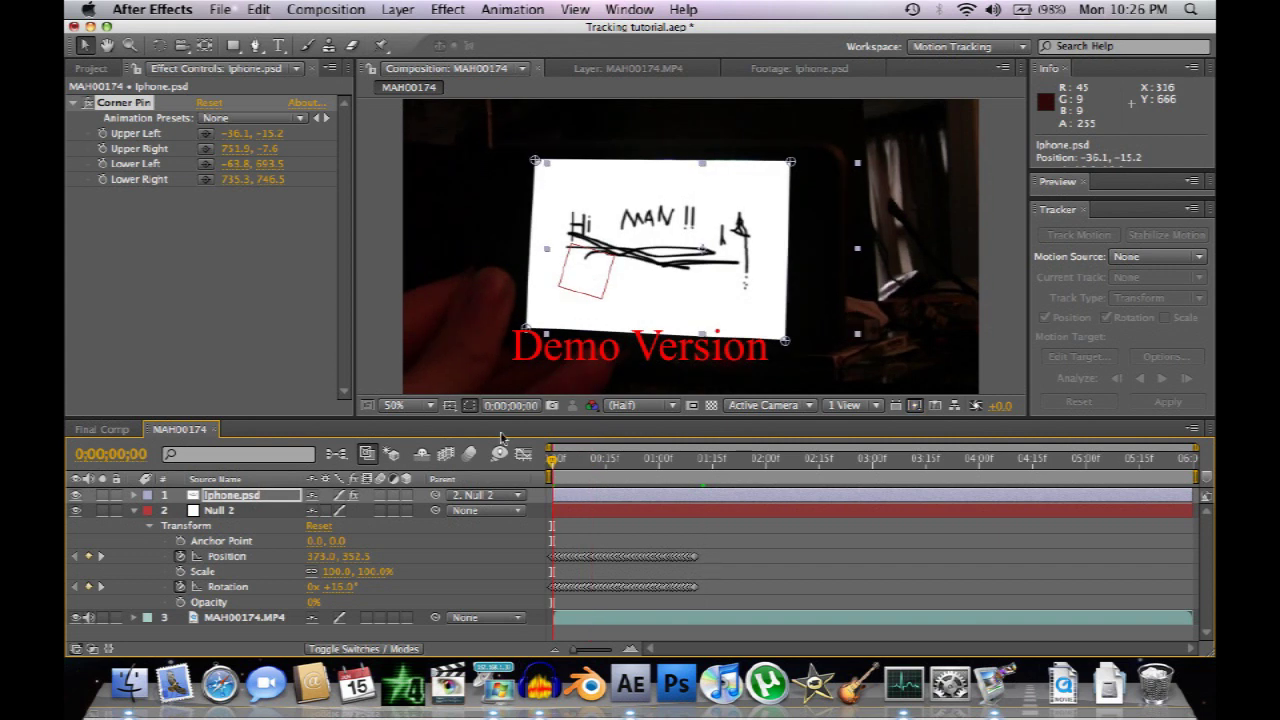
Bring up the Effect menu's list of effects
{"action": "left_click", "coordinate": [400, 8]}
{"action": "left_click", "coordinate": [428, 68]}
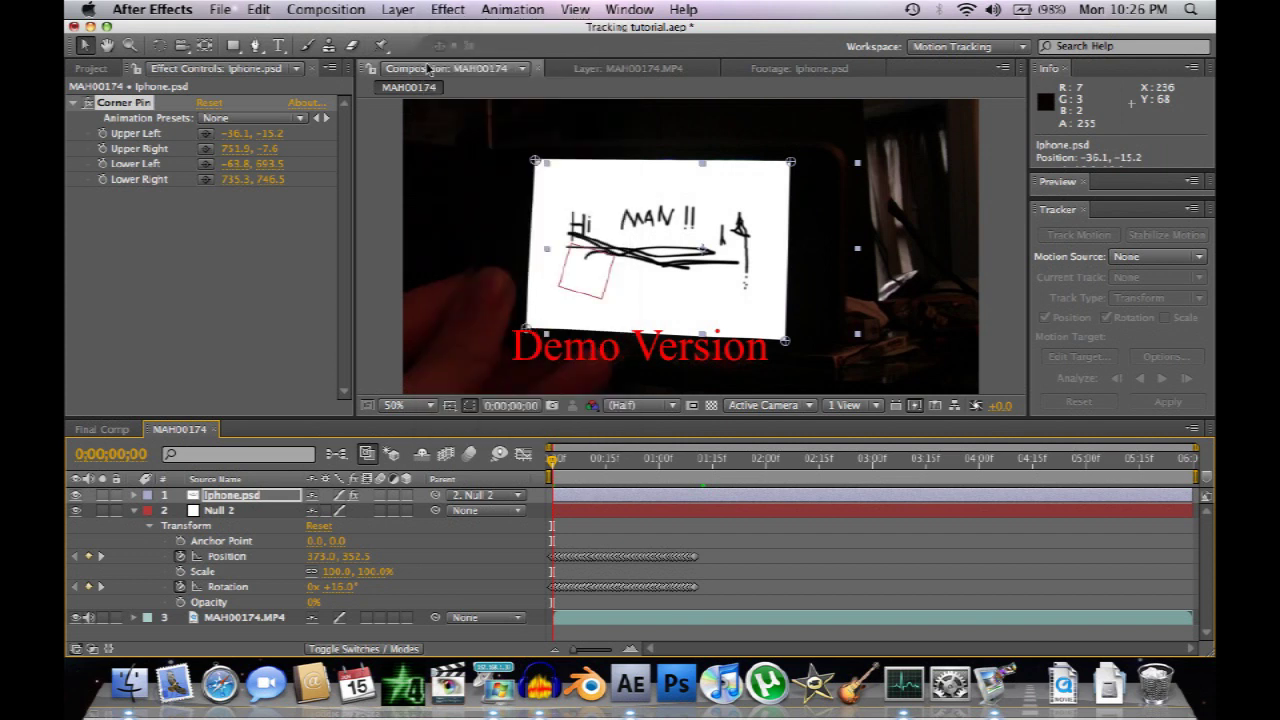
{"action": "left_click", "coordinate": [426, 9]}
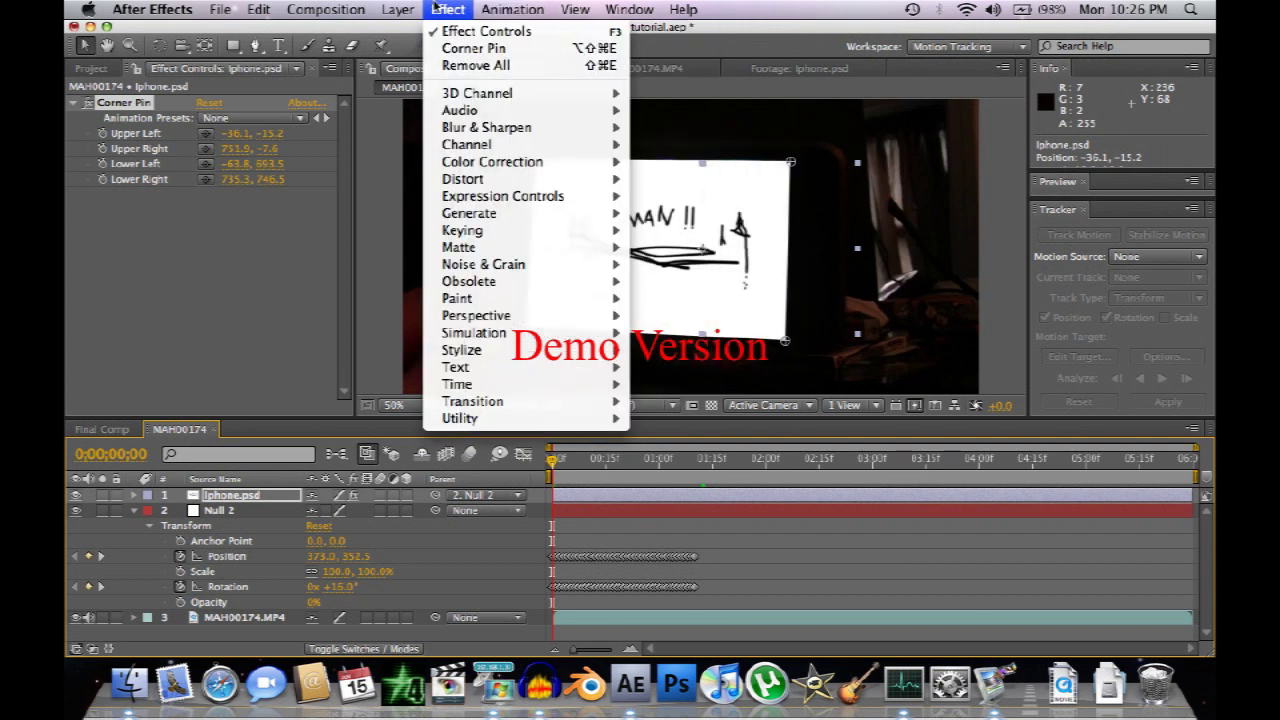
Apply Blur & Sharpen > Fast Blur to Iphone.psd below Corner Pin, leaving Blurriness at 0.0
{"action": "mouse_move", "coordinate": [470, 179]}
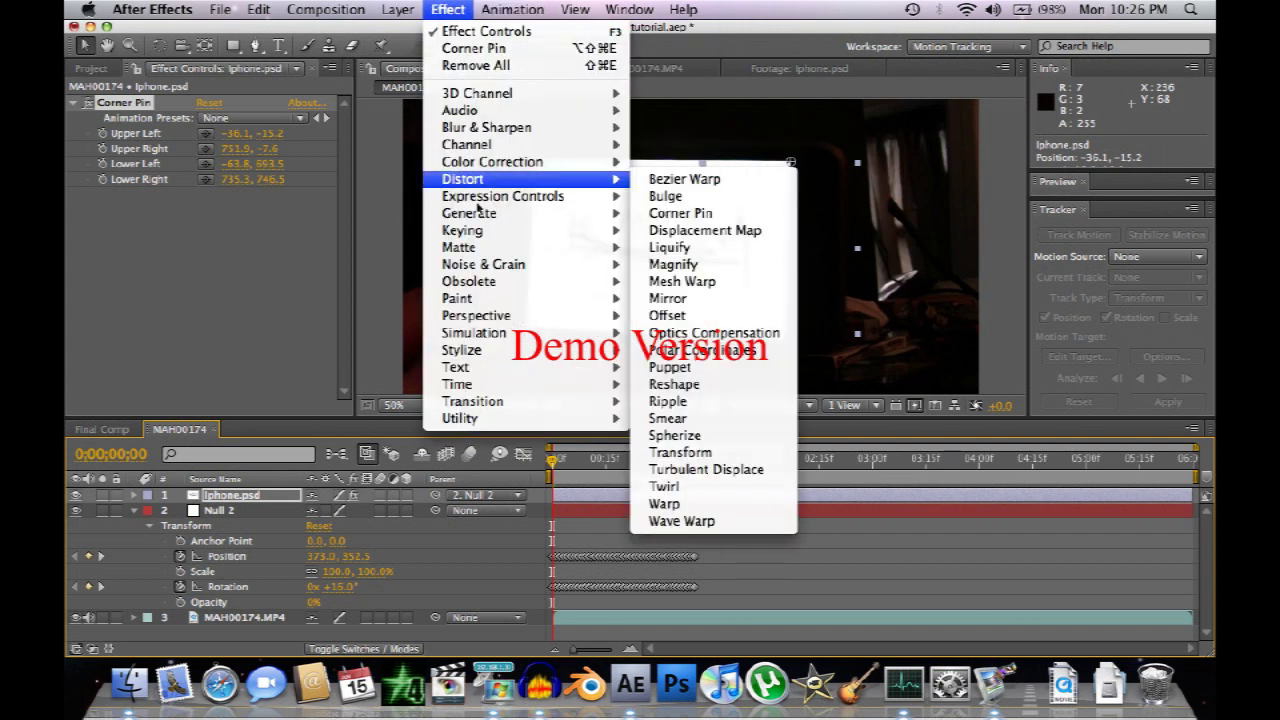
{"action": "mouse_move", "coordinate": [518, 268]}
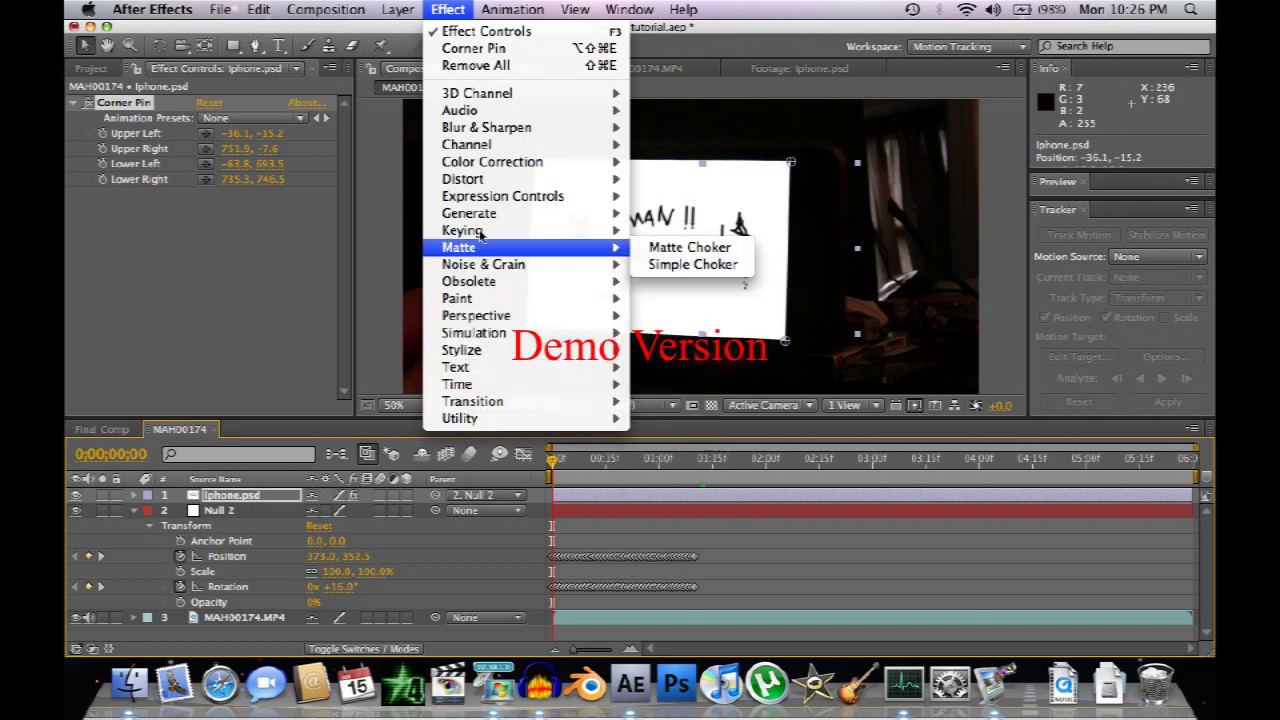
{"action": "mouse_move", "coordinate": [482, 127]}
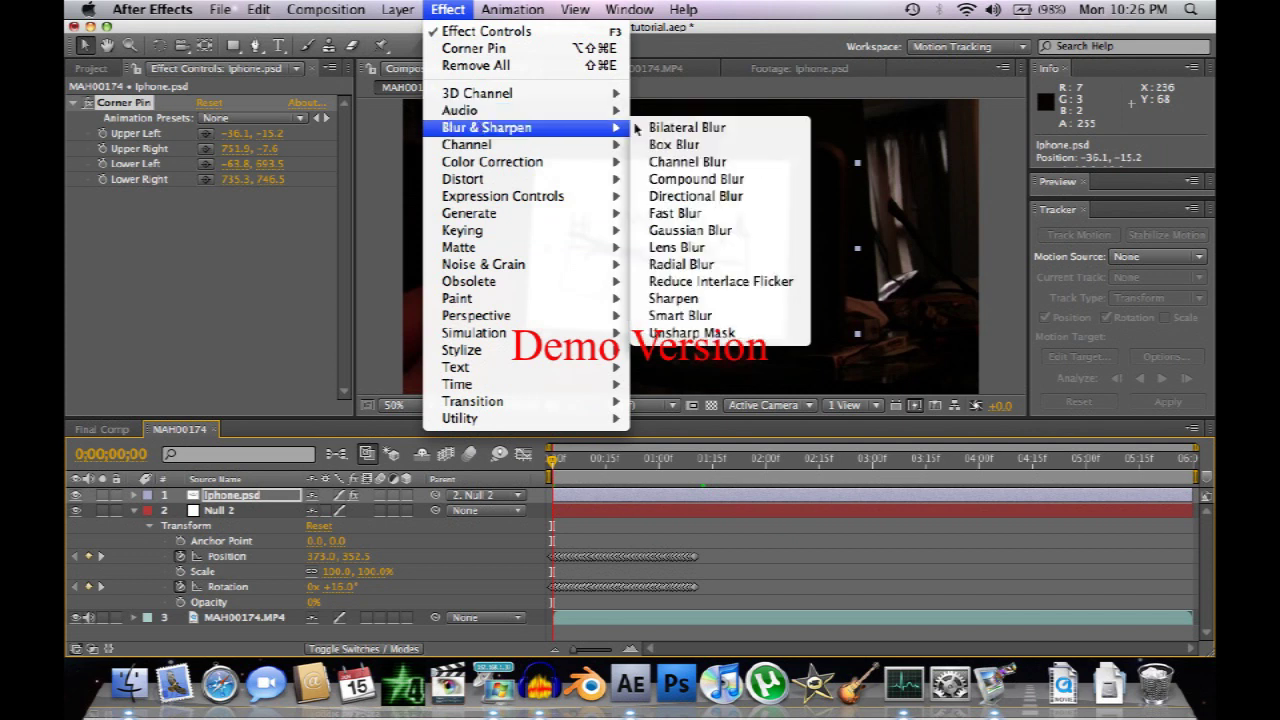
{"action": "left_click", "coordinate": [706, 214]}
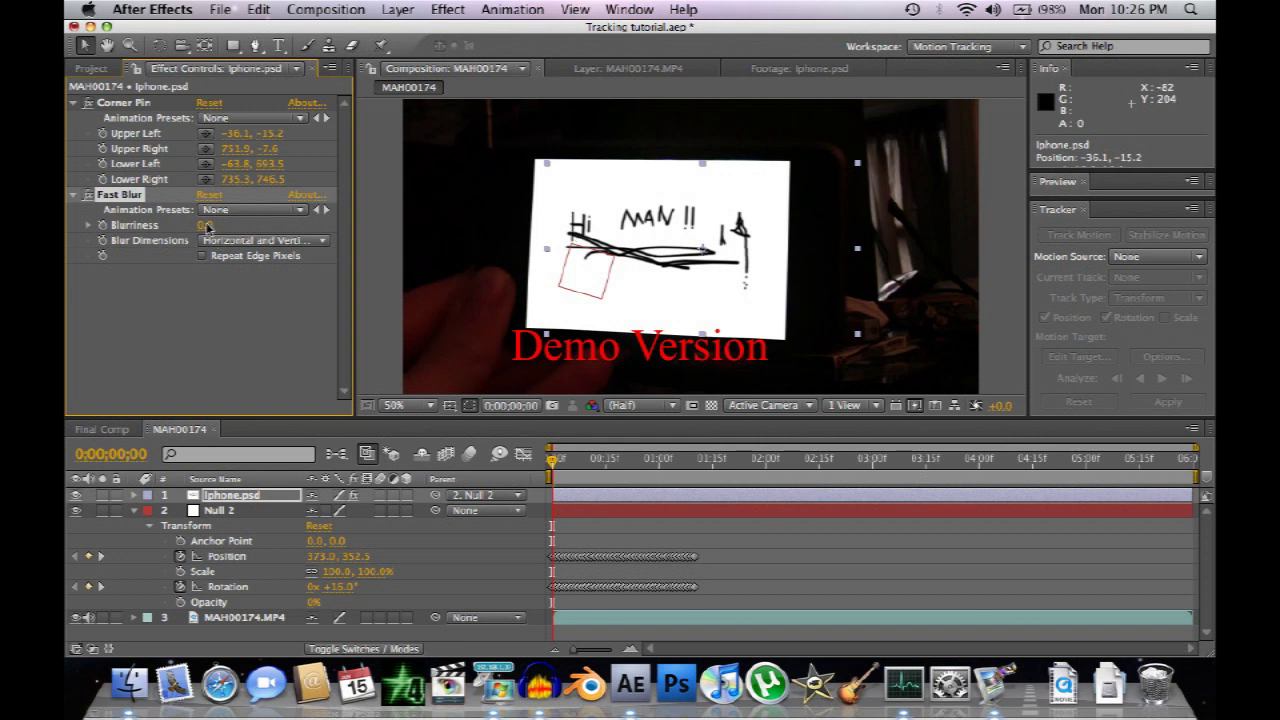
Try Fast Blur Blurriness values of 2 and 2.5 on the drawing
{"action": "left_click_drag", "start_coordinate": [210, 227], "coordinate": [215, 229]}
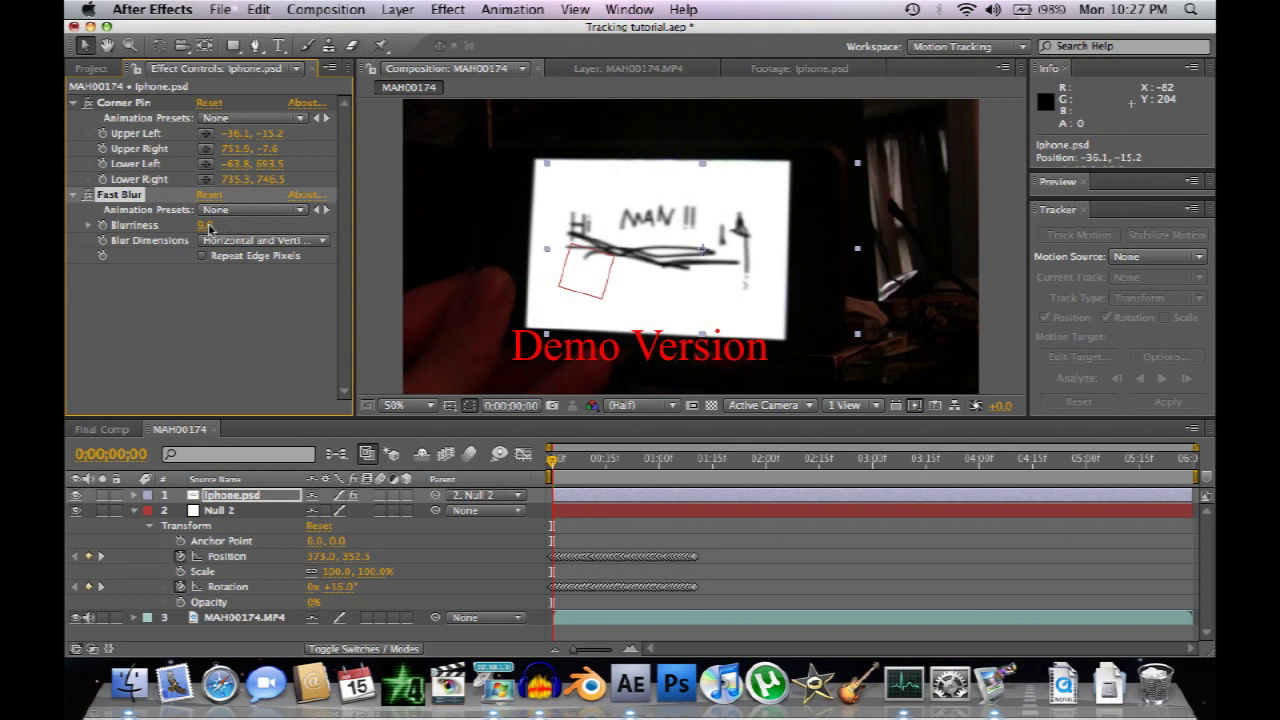
{"action": "right_click", "coordinate": [208, 228]}
{"action": "key", "text": "Escape"}
{"action": "left_click", "coordinate": [209, 229]}
{"action": "type", "text": "2"}
{"action": "key", "text": "Return"}
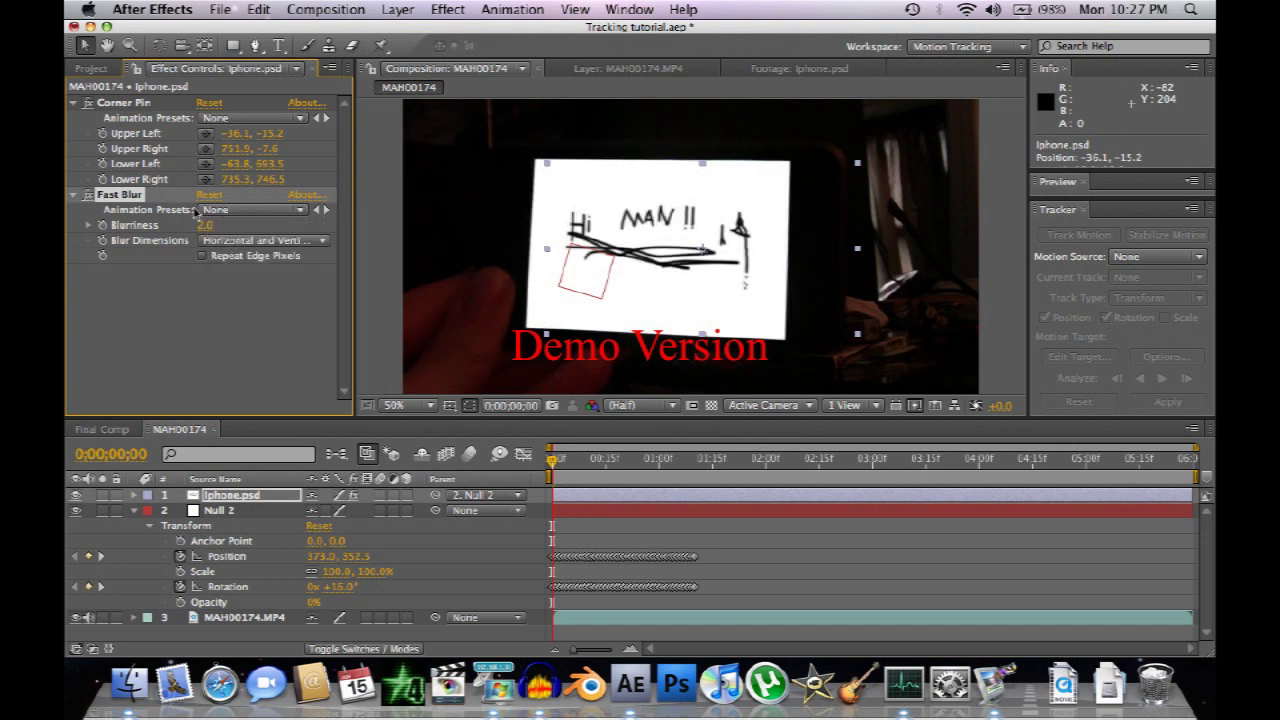
{"action": "left_click", "coordinate": [203, 230]}
{"action": "key", "text": "Return"}
Settle on a Blurriness of 1.9 and scrub the timeline to compare
{"action": "left_click_drag", "start_coordinate": [569, 462], "coordinate": [601, 472]}
{"action": "left_click", "coordinate": [208, 226]}
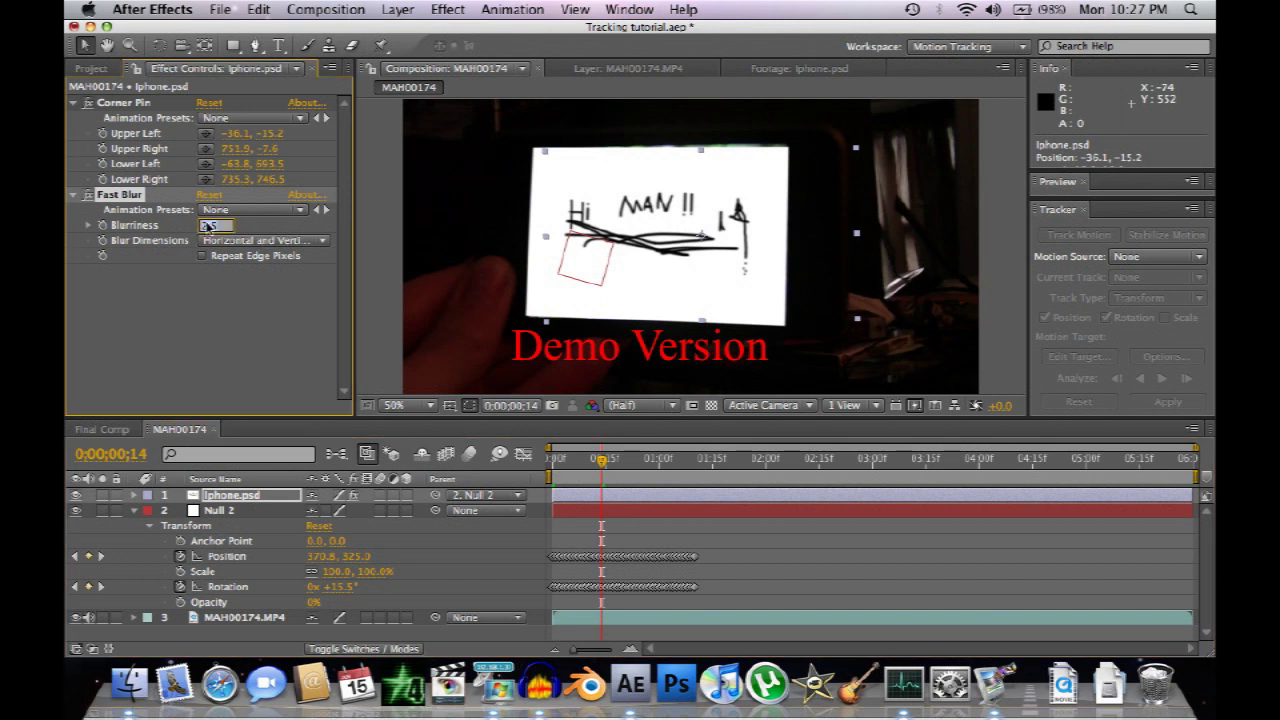
{"action": "type", "text": "1.9"}
{"action": "key", "text": "Return"}
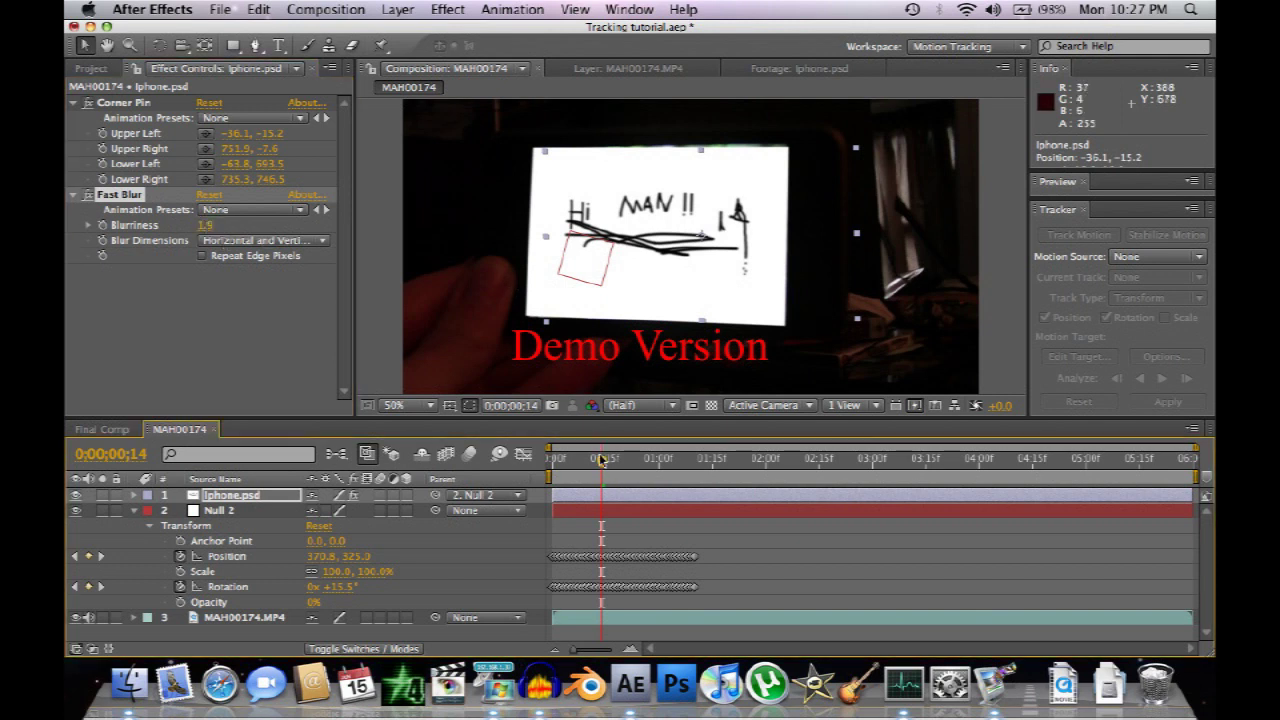
{"action": "left_click_drag", "start_coordinate": [601, 461], "coordinate": [540, 440]}
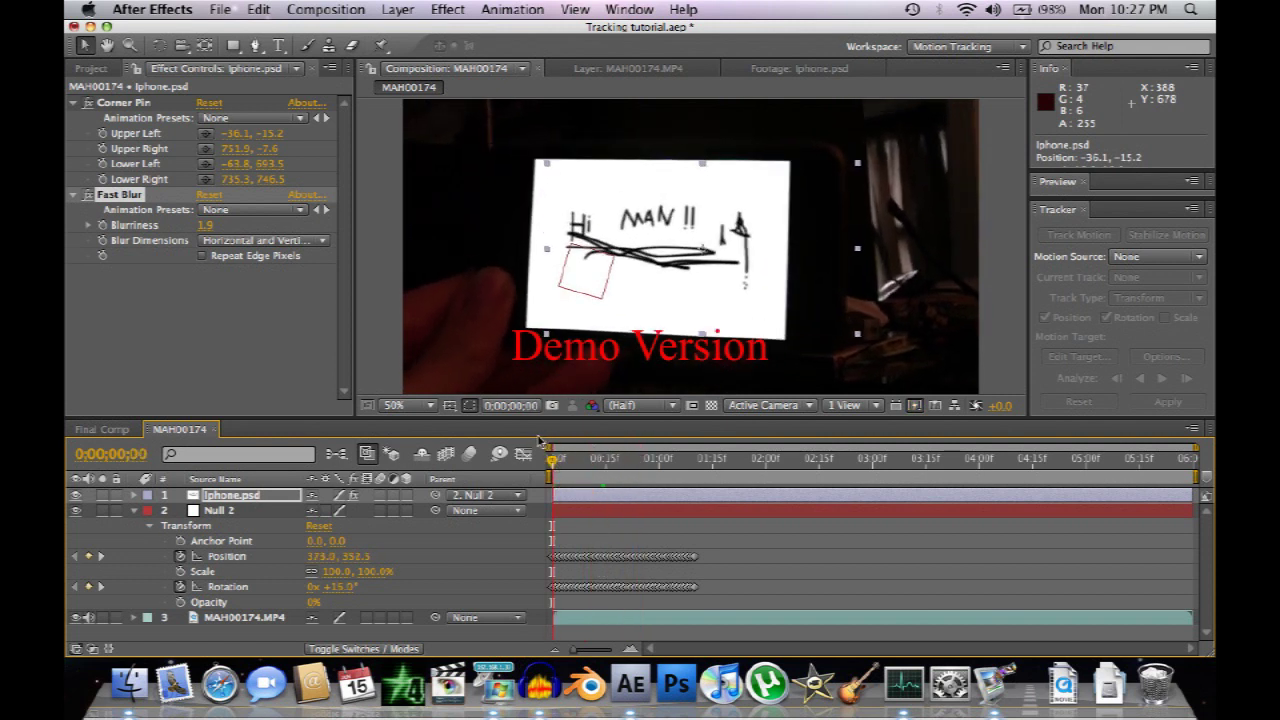
Collapse Null 2 and add Adjustment Layer 2 above Iphone.psd in the MAH00174 composition
{"action": "left_click", "coordinate": [336, 596]}
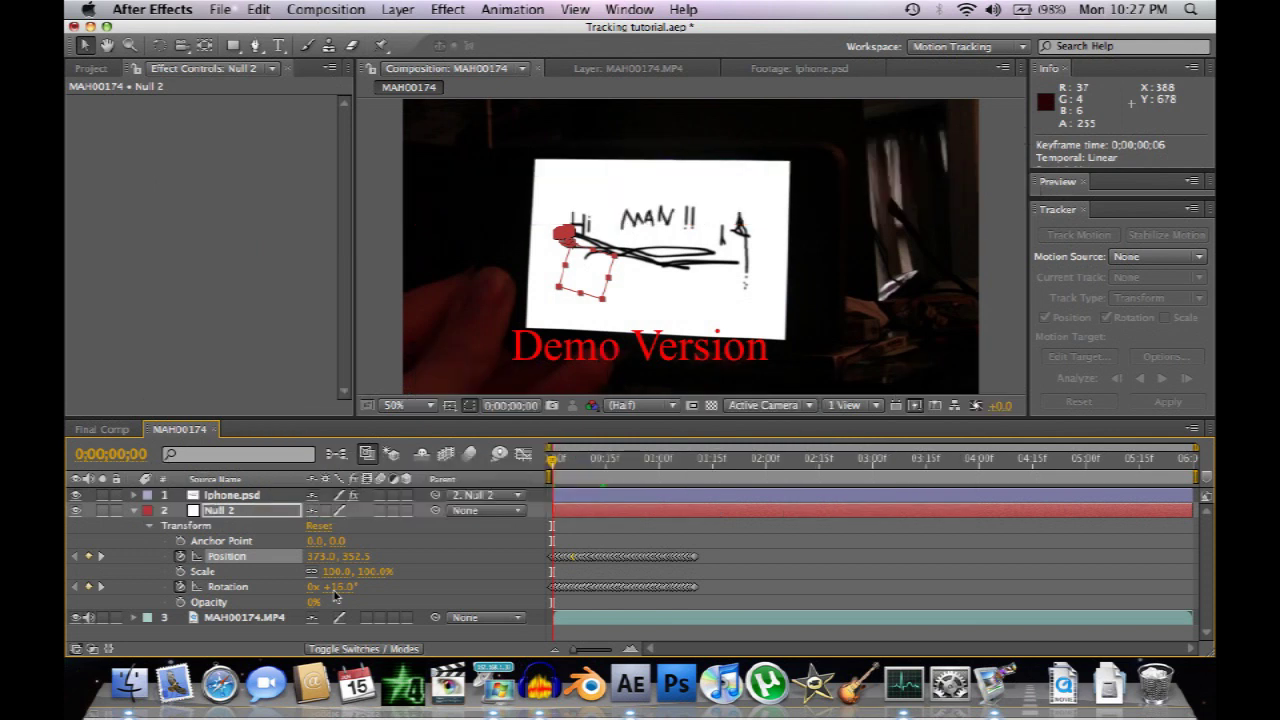
{"action": "mouse_move", "coordinate": [552, 460]}
{"action": "left_mouse_down"}
{"action": "mouse_move", "coordinate": [708, 465]}
{"action": "mouse_move", "coordinate": [548, 462]}
{"action": "left_mouse_up"}
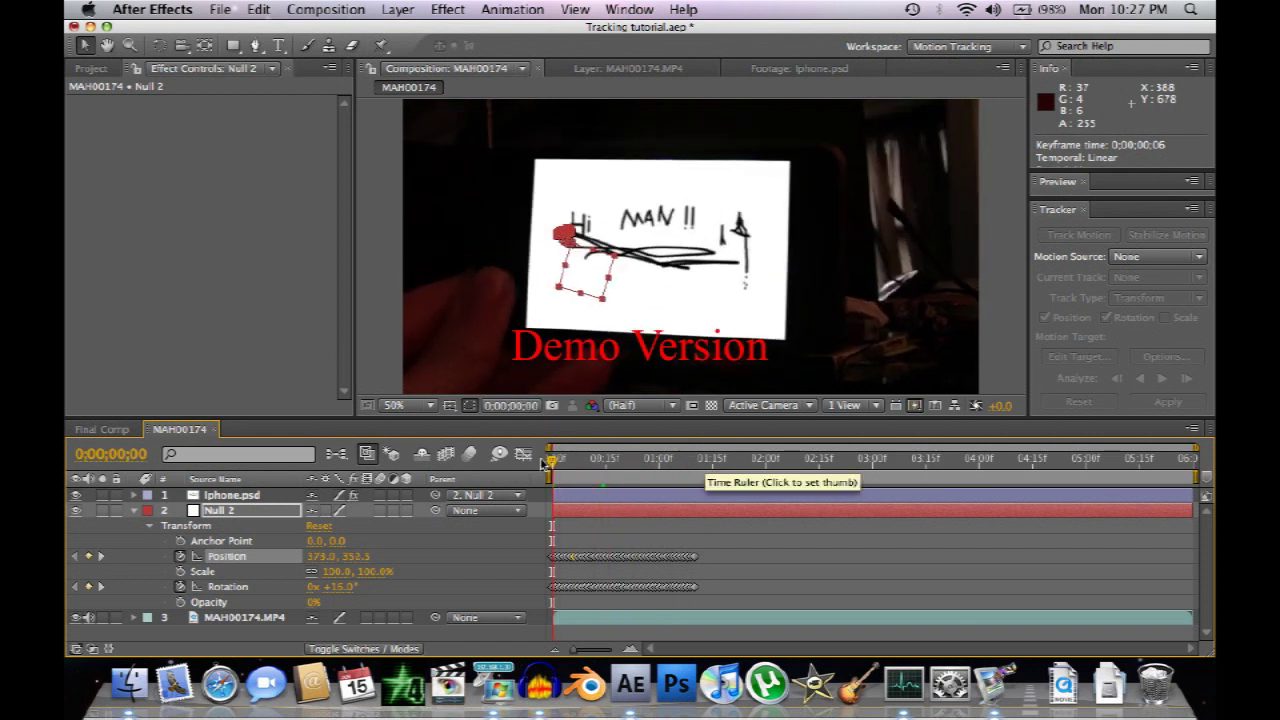
{"action": "left_click", "coordinate": [141, 512]}
{"action": "left_click", "coordinate": [135, 511]}
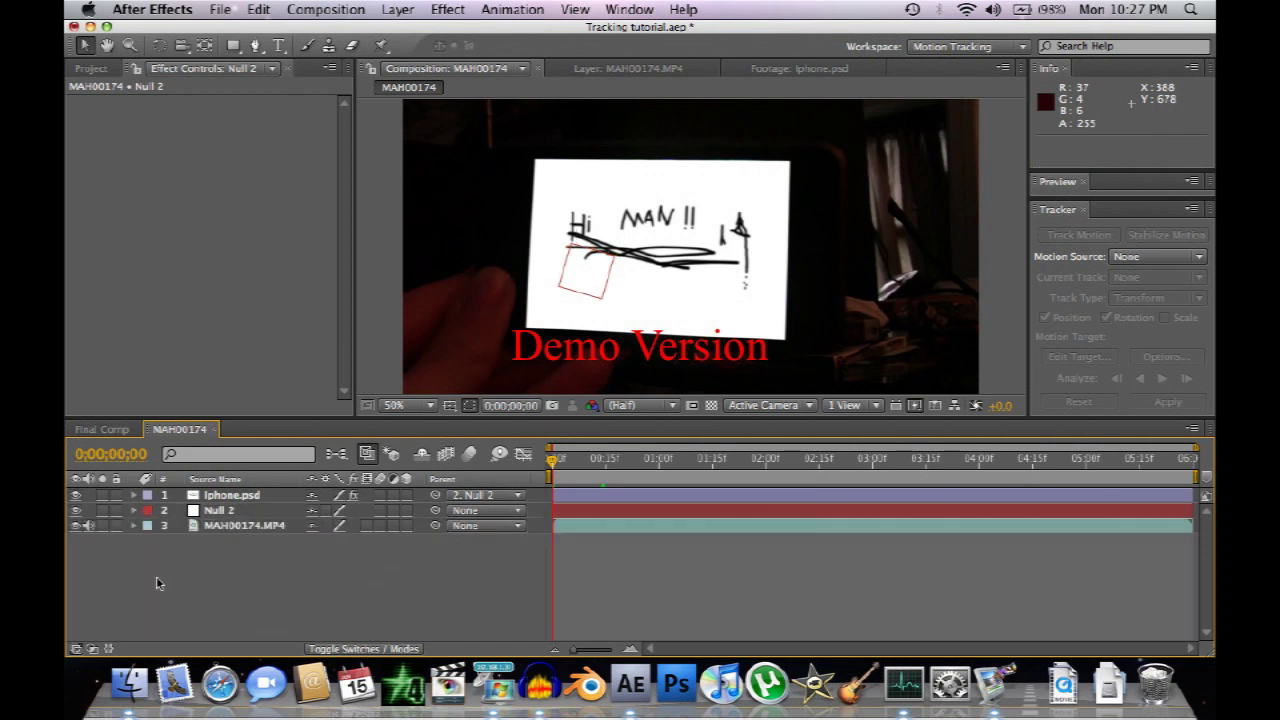
{"action": "right_click", "coordinate": [156, 584]}
{"action": "mouse_move", "coordinate": [303, 484]}
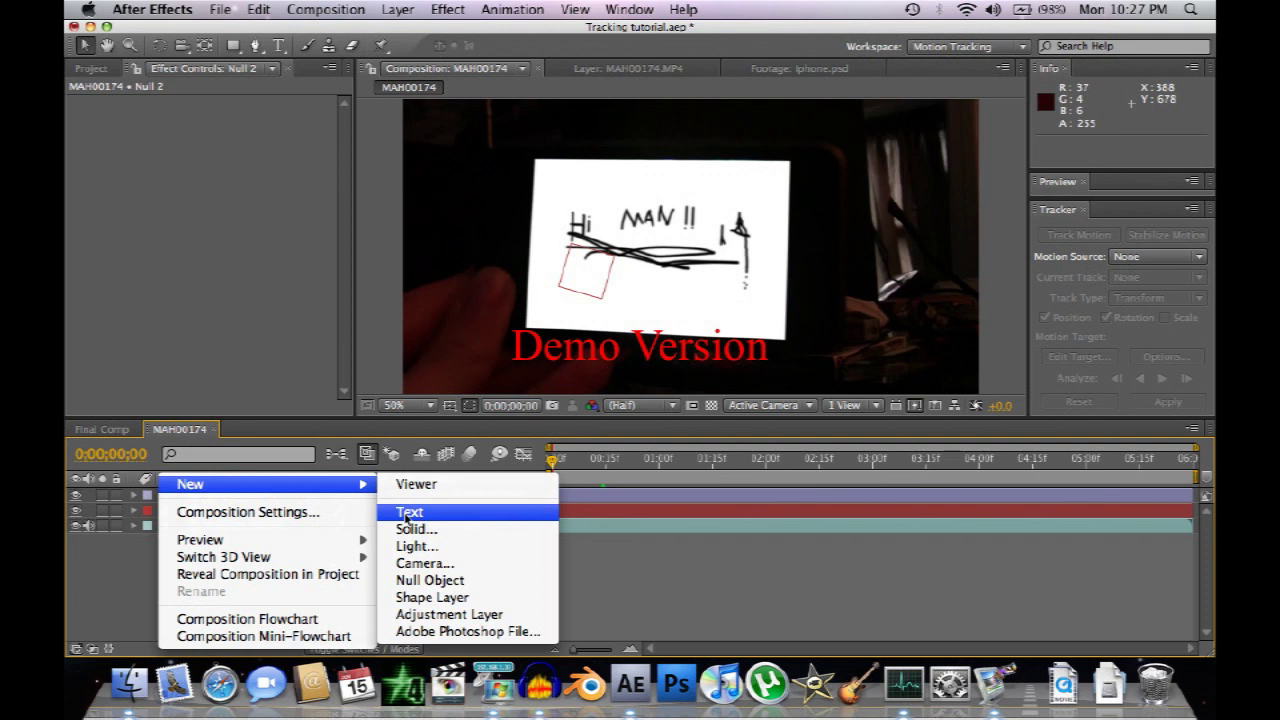
{"action": "left_click", "coordinate": [450, 614]}
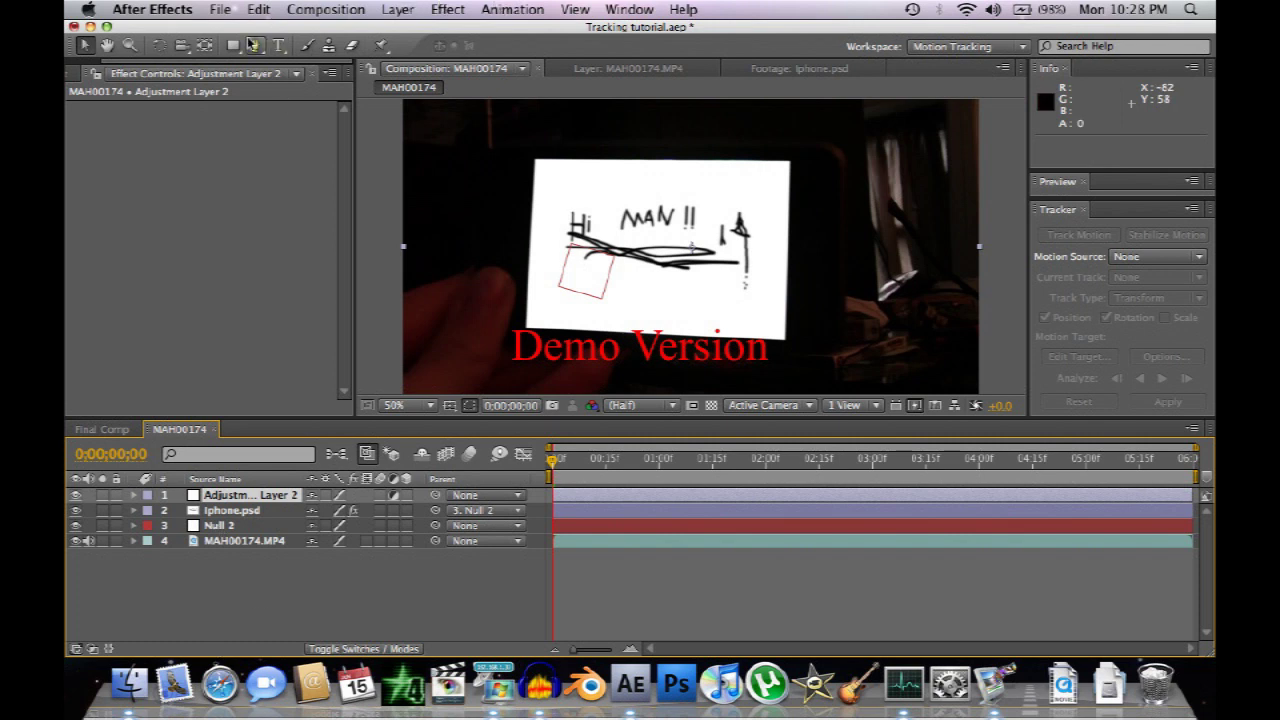
Pen-trace a closed 14-vertex Mask 1 around the phone and hand on Adjustment Layer 2
{"action": "left_click", "coordinate": [254, 45]}
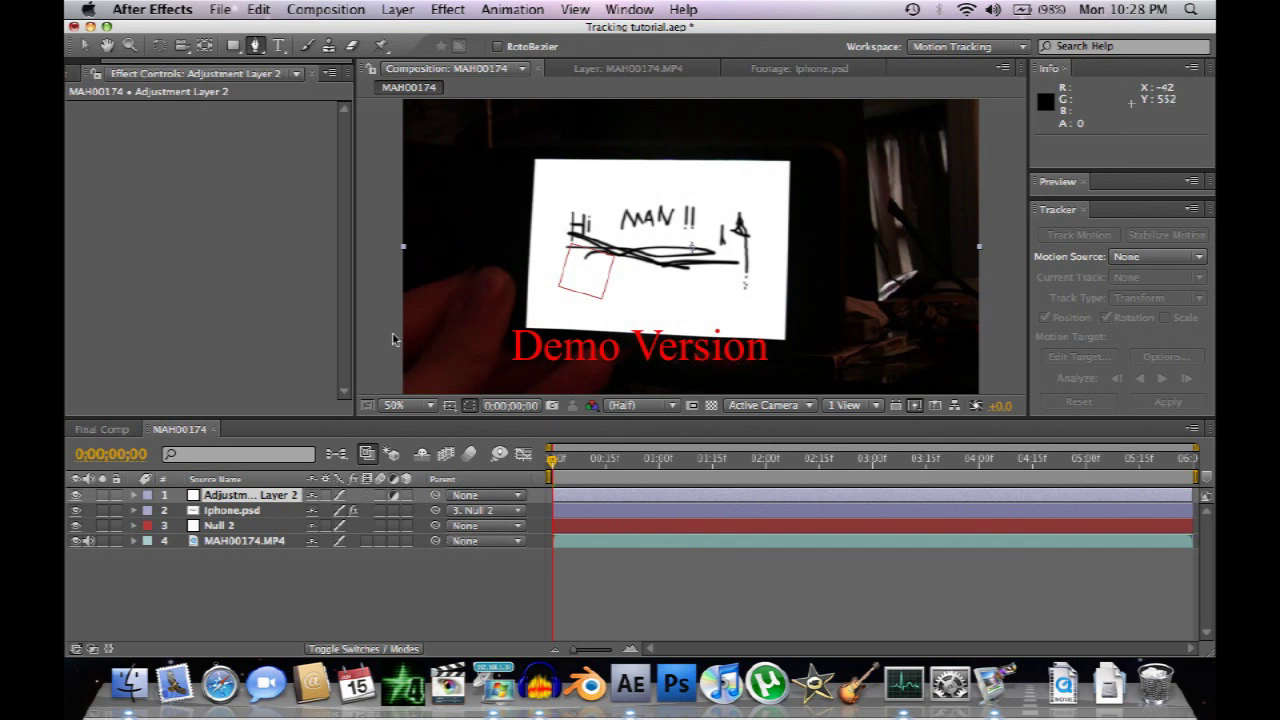
{"action": "left_click", "coordinate": [521, 344]}
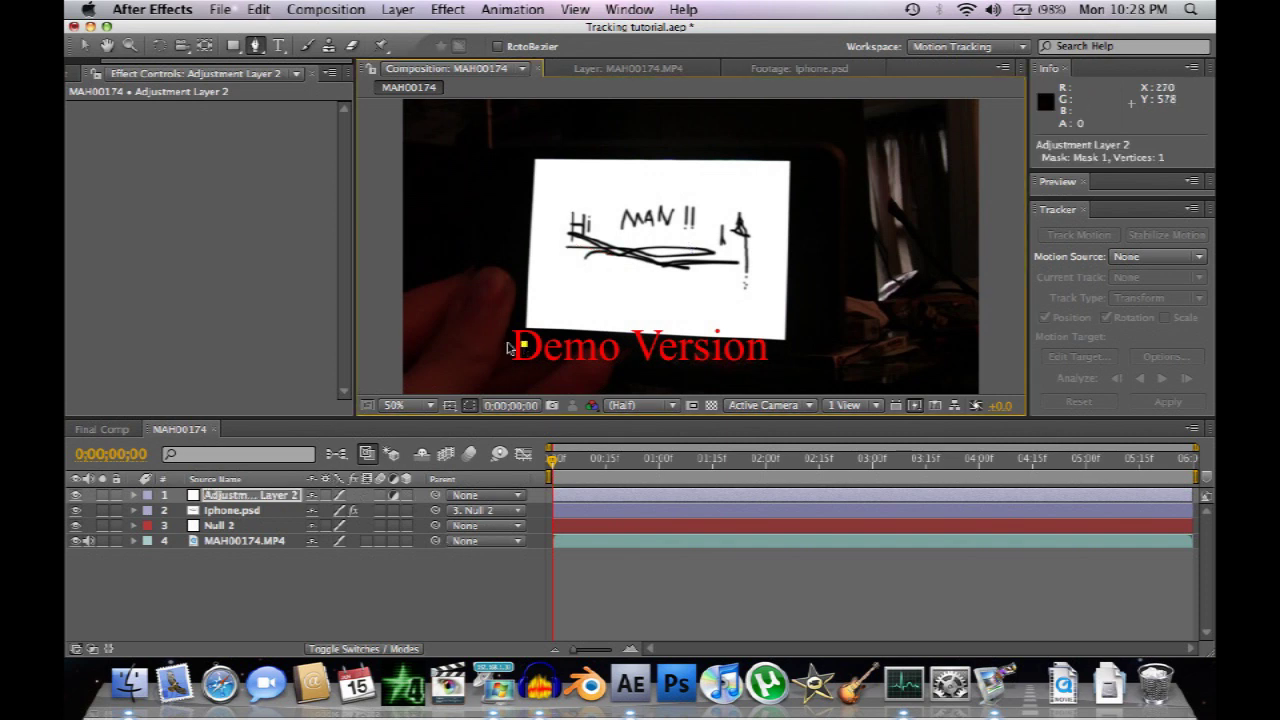
{"action": "left_click", "coordinate": [493, 346]}
{"action": "left_click", "coordinate": [480, 347]}
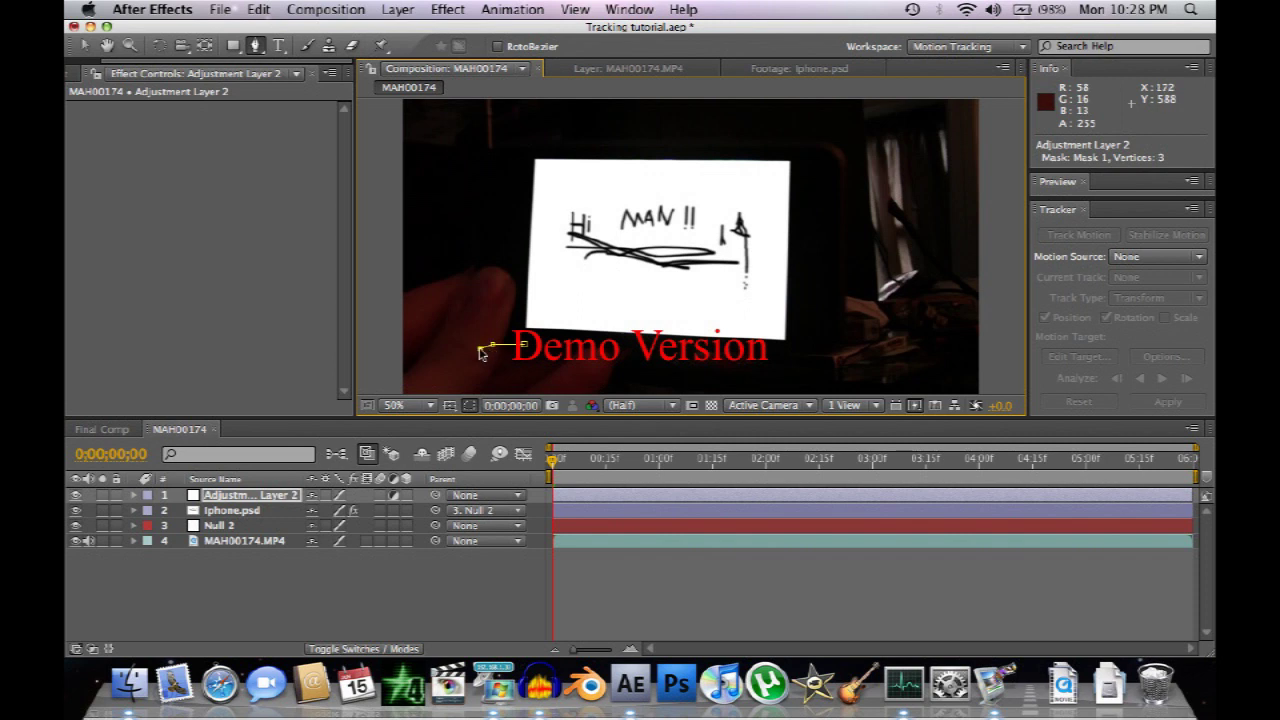
{"action": "left_click", "coordinate": [449, 339]}
{"action": "left_click", "coordinate": [475, 273]}
{"action": "left_click", "coordinate": [501, 241]}
{"action": "left_click", "coordinate": [503, 157]}
{"action": "left_click", "coordinate": [513, 151]}
{"action": "left_click", "coordinate": [822, 152]}
{"action": "left_click", "coordinate": [834, 160]}
{"action": "left_click", "coordinate": [824, 345]}
{"action": "left_click", "coordinate": [790, 356]}
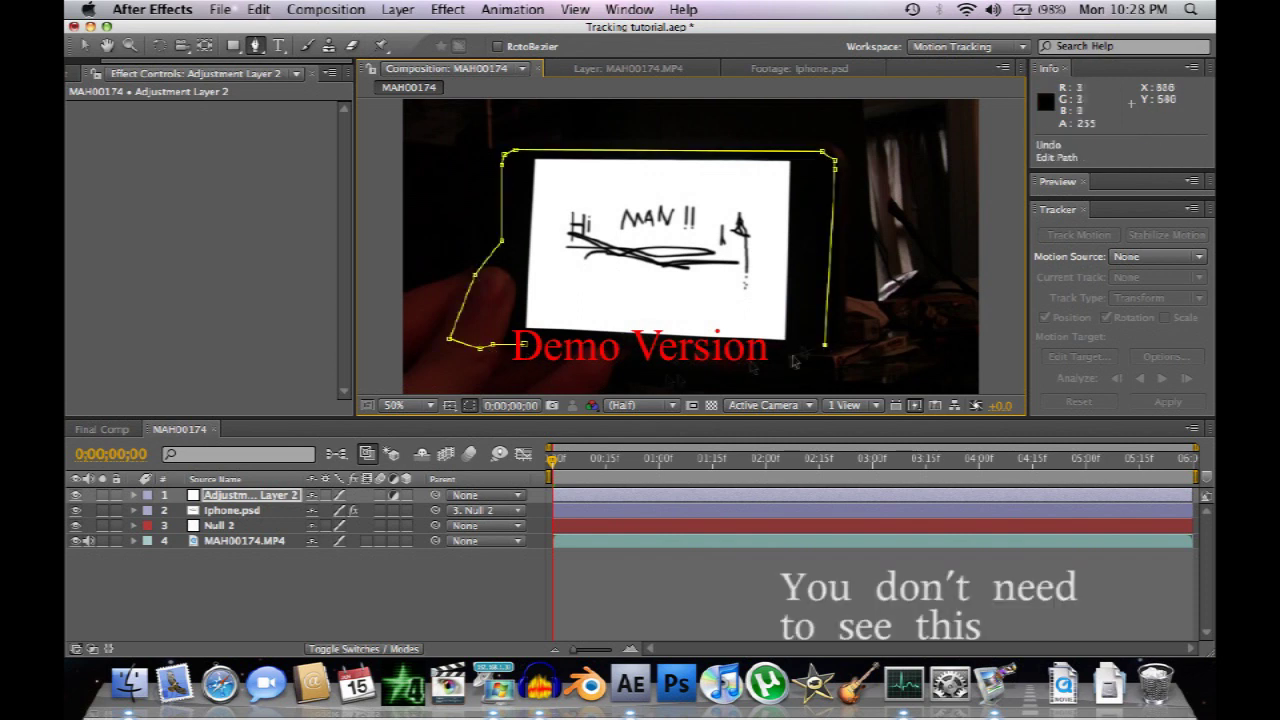
{"action": "left_click", "coordinate": [522, 344]}
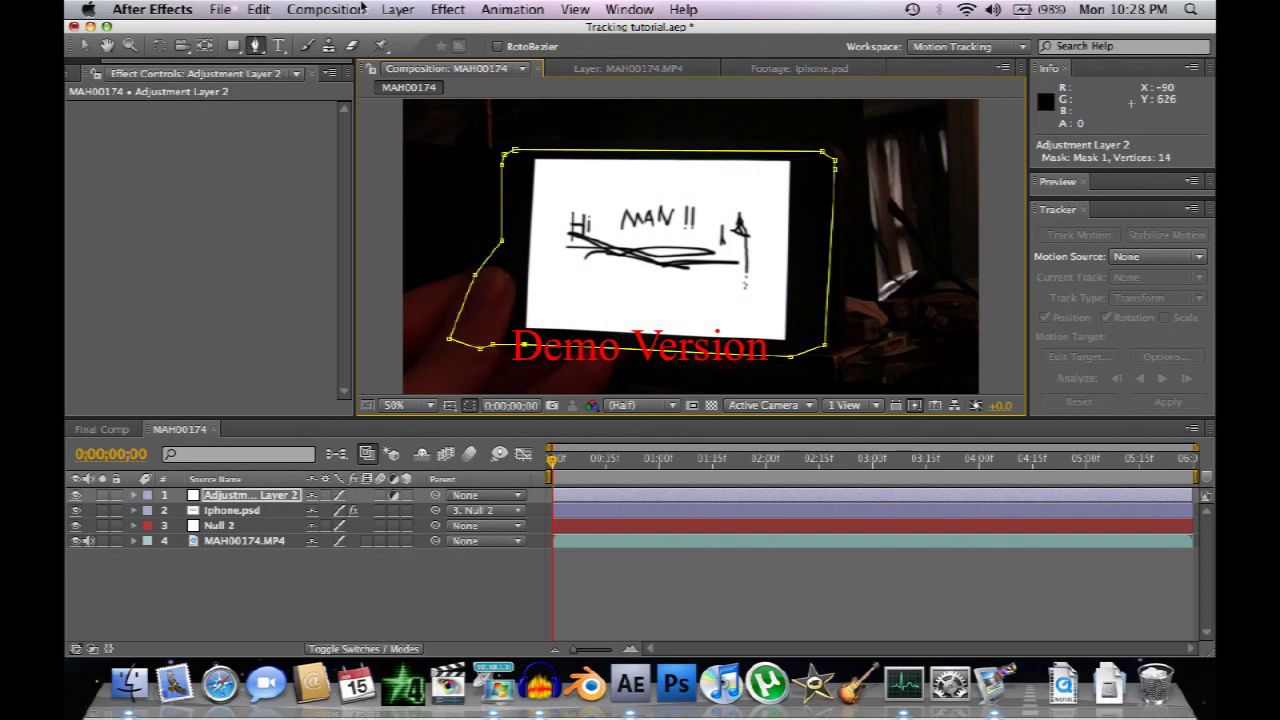
Apply Color Correction > Hue/Saturation to Adjustment Layer 2
{"action": "left_click", "coordinate": [397, 9]}
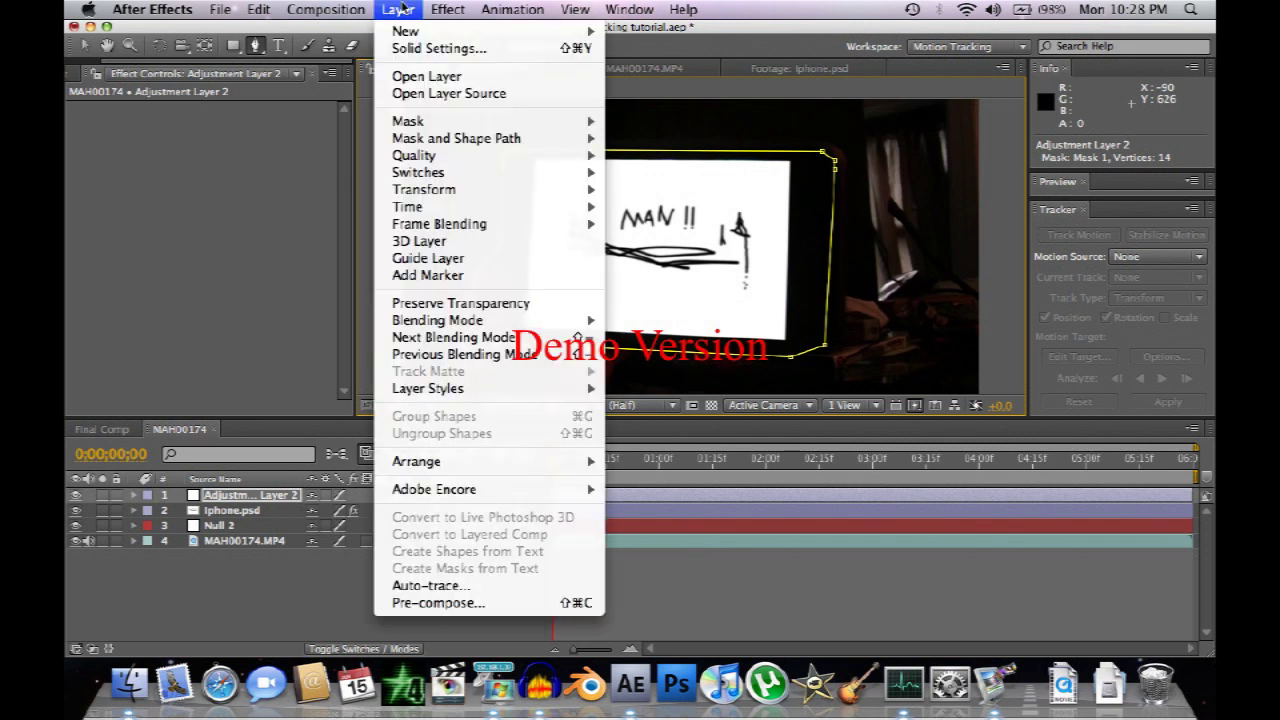
{"action": "mouse_move", "coordinate": [452, 7]}
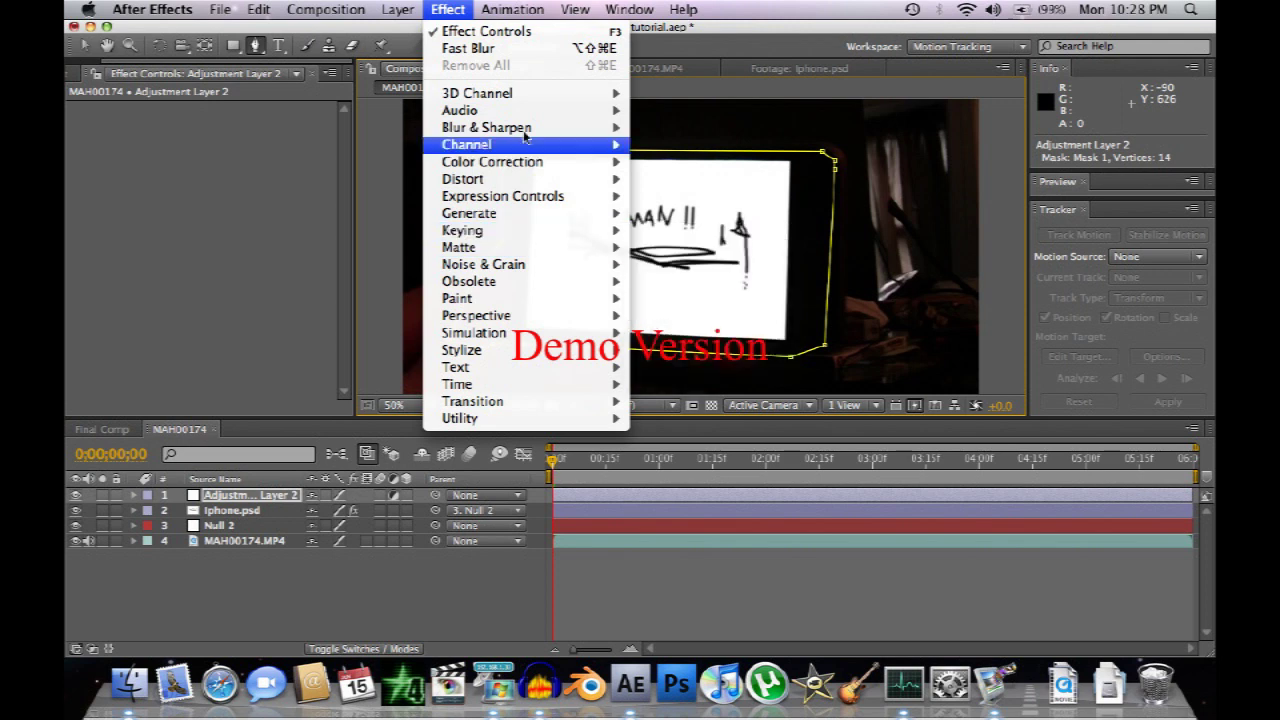
{"action": "mouse_move", "coordinate": [553, 163]}
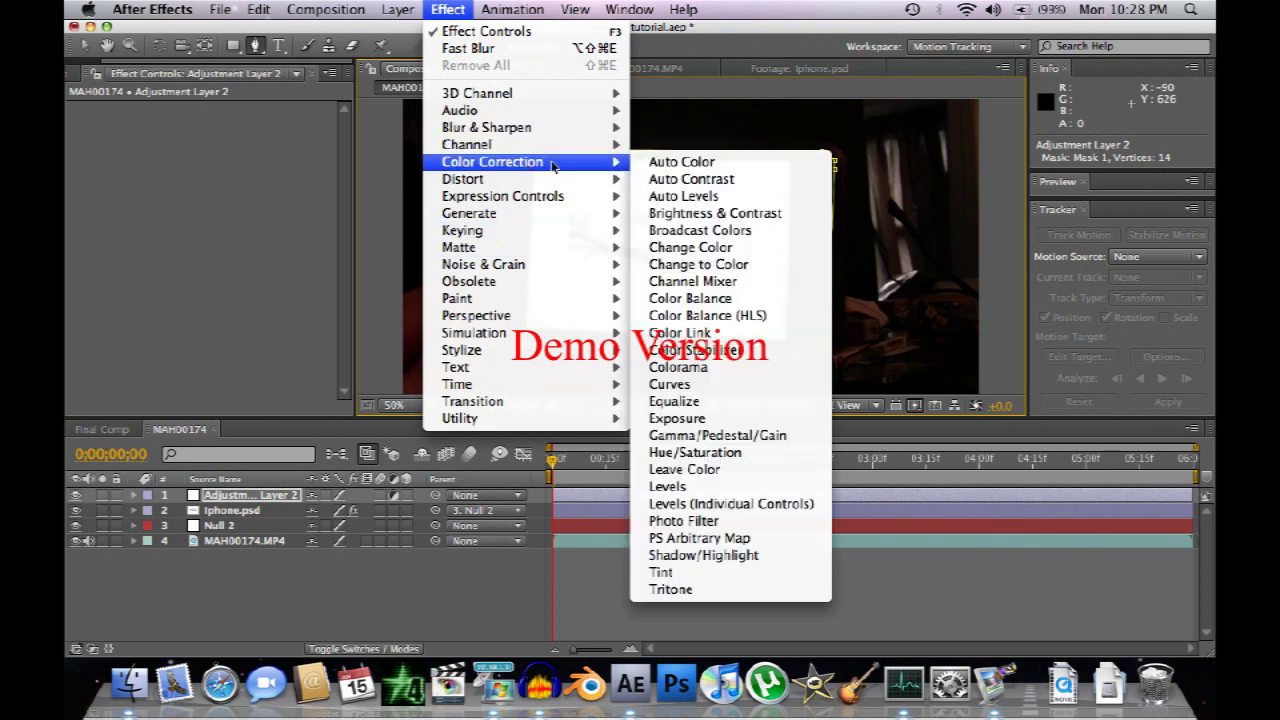
{"action": "left_click", "coordinate": [675, 455]}
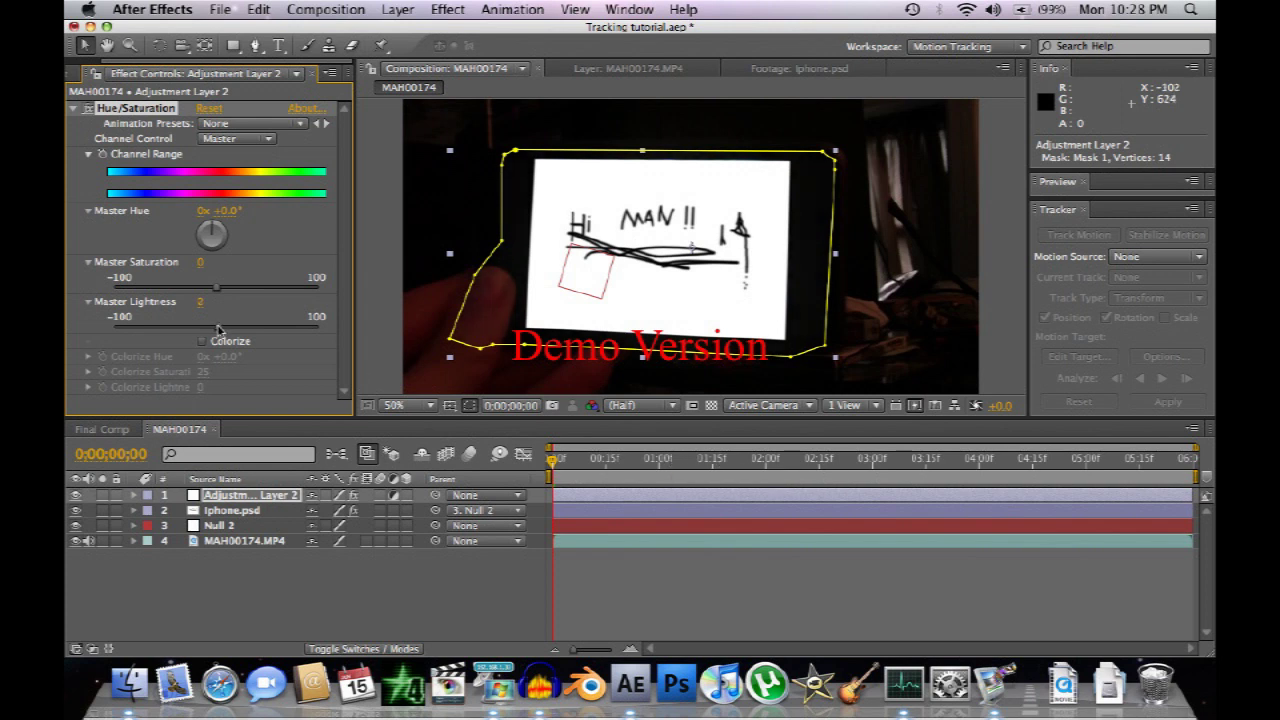
Set the Hue/Saturation Master Lightness to 15
{"action": "mouse_move", "coordinate": [218, 330]}
{"action": "left_mouse_down"}
{"action": "mouse_move", "coordinate": [353, 335]}
{"action": "mouse_move", "coordinate": [150, 331]}
{"action": "mouse_move", "coordinate": [228, 323]}
{"action": "mouse_move", "coordinate": [214, 334]}
{"action": "mouse_move", "coordinate": [228, 334]}
{"action": "left_mouse_up"}
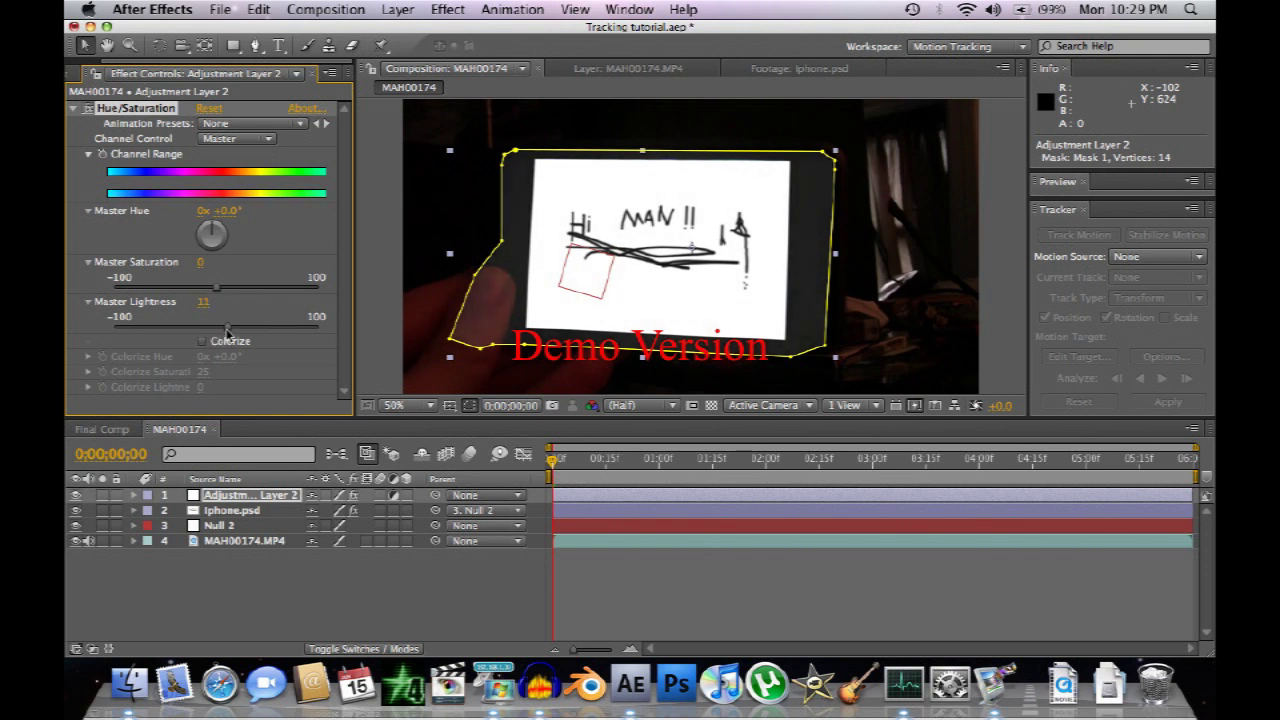
{"action": "left_click", "coordinate": [206, 308]}
{"action": "key", "text": "Return"}
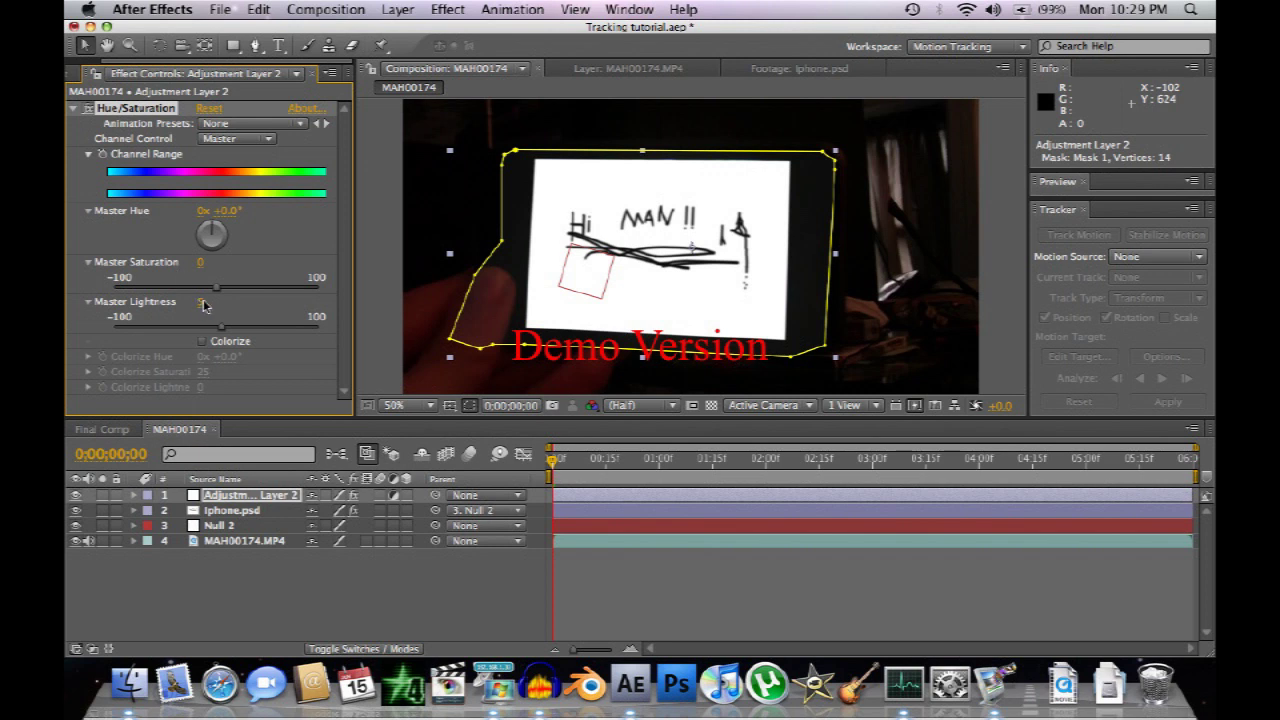
{"action": "left_click", "coordinate": [200, 305]}
{"action": "type", "text": "15"}
{"action": "key", "text": "Return"}
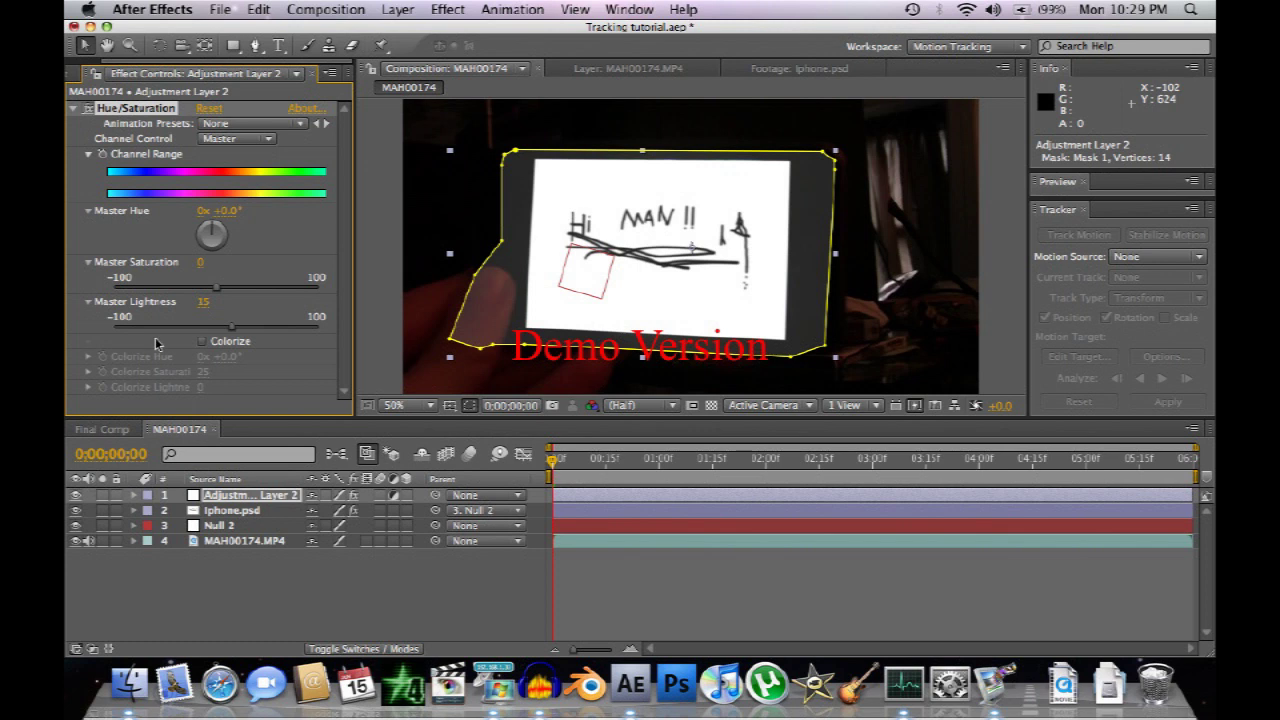
Set Adjustment Layer 2's Mask 1 feather to 99.0, 99.0 pixels and preview the glow
{"action": "left_click", "coordinate": [133, 495]}
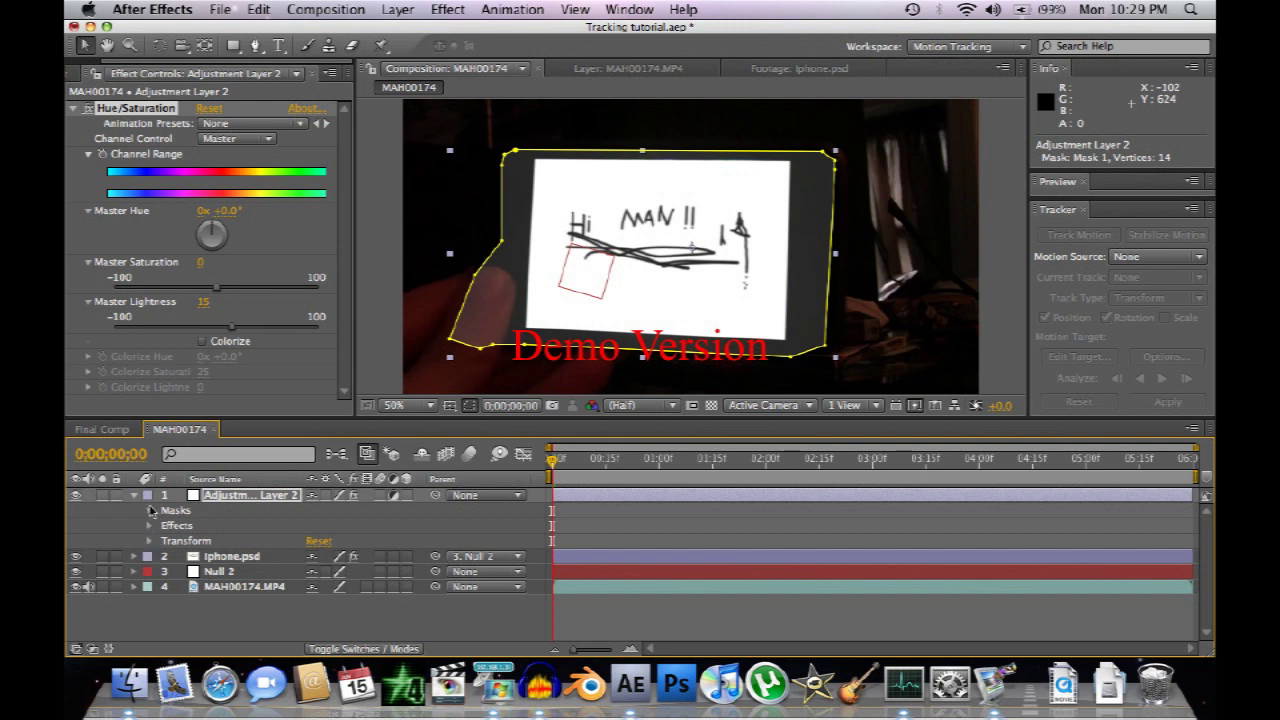
{"action": "left_click", "coordinate": [150, 510]}
{"action": "left_click", "coordinate": [164, 527]}
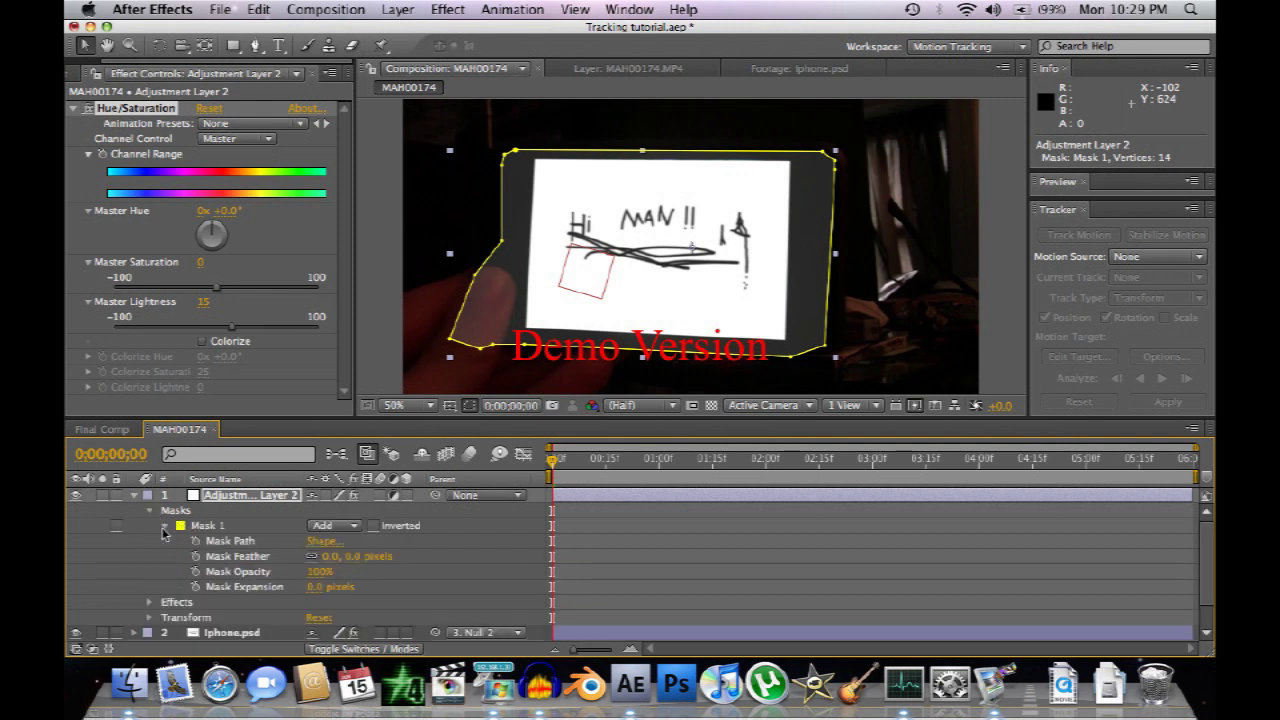
{"action": "left_click", "coordinate": [355, 557]}
{"action": "left_click", "coordinate": [380, 560]}
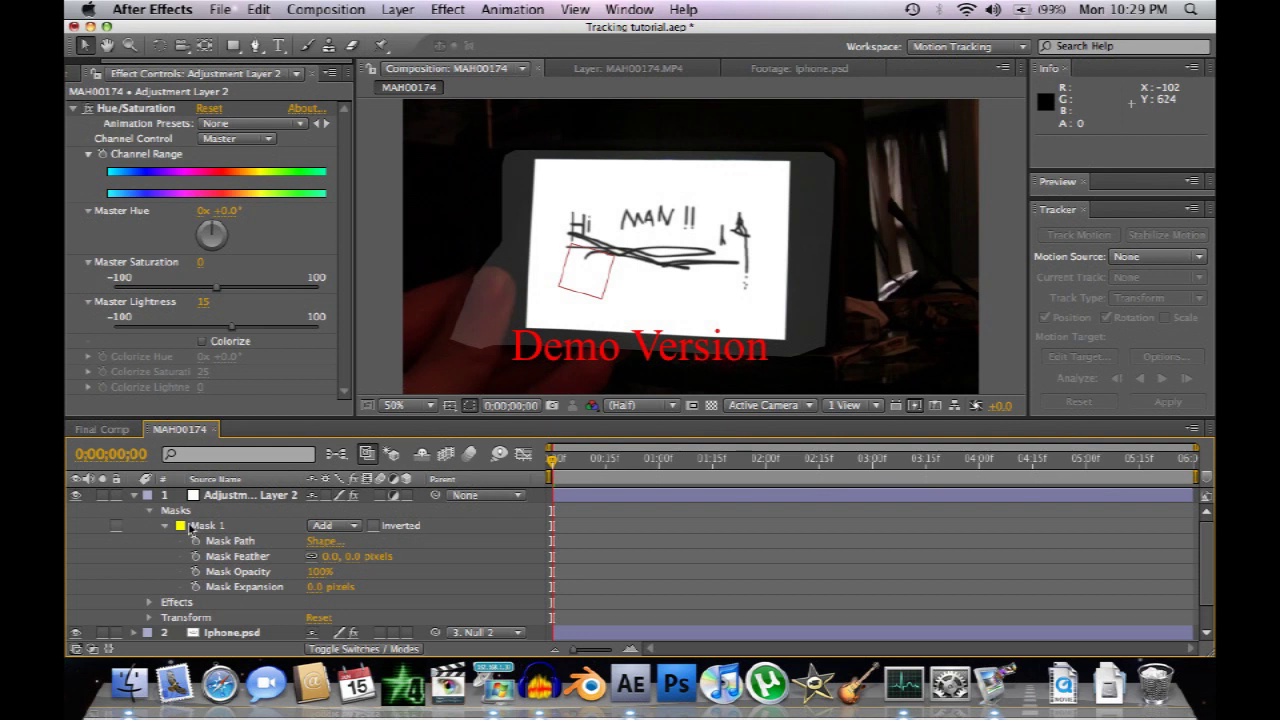
{"action": "left_click", "coordinate": [190, 528]}
{"action": "left_click_drag", "start_coordinate": [356, 560], "coordinate": [434, 560]}
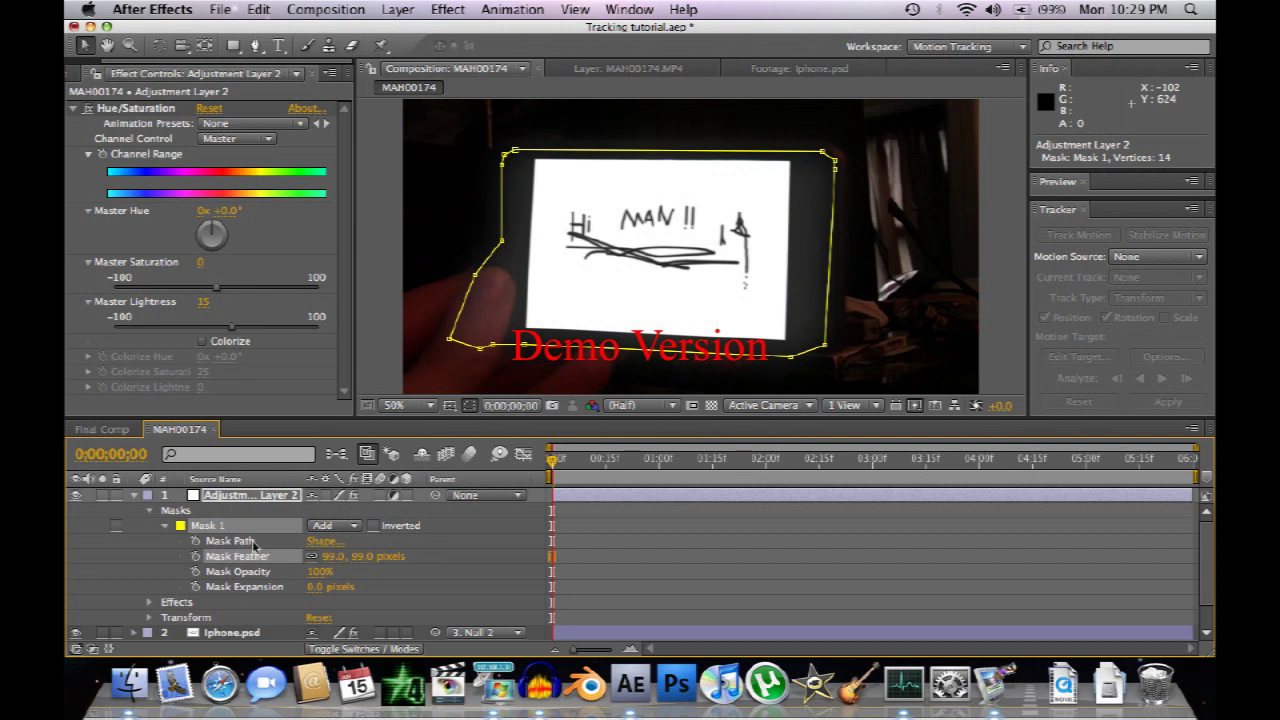
{"action": "left_click", "coordinate": [203, 517]}
{"action": "left_click", "coordinate": [176, 497]}
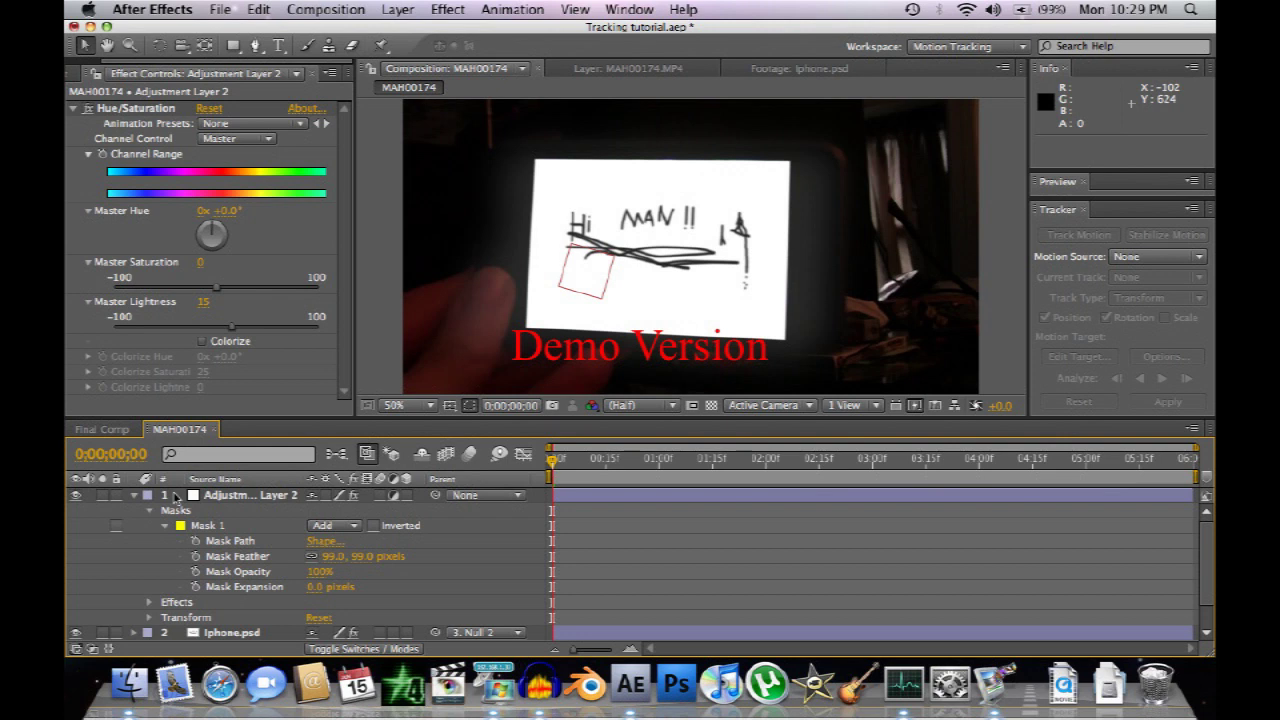
{"action": "key", "text": "space"}
Parent Adjustment Layer 2 to Null 2 and return to the first frame
{"action": "left_click", "coordinate": [553, 460]}
{"action": "mouse_move", "coordinate": [553, 460]}
{"action": "left_mouse_down"}
{"action": "mouse_move", "coordinate": [680, 462]}
{"action": "mouse_move", "coordinate": [553, 462]}
{"action": "left_mouse_up"}
{"action": "left_click_drag", "start_coordinate": [434, 495], "coordinate": [252, 618]}
{"action": "left_click", "coordinate": [596, 460]}
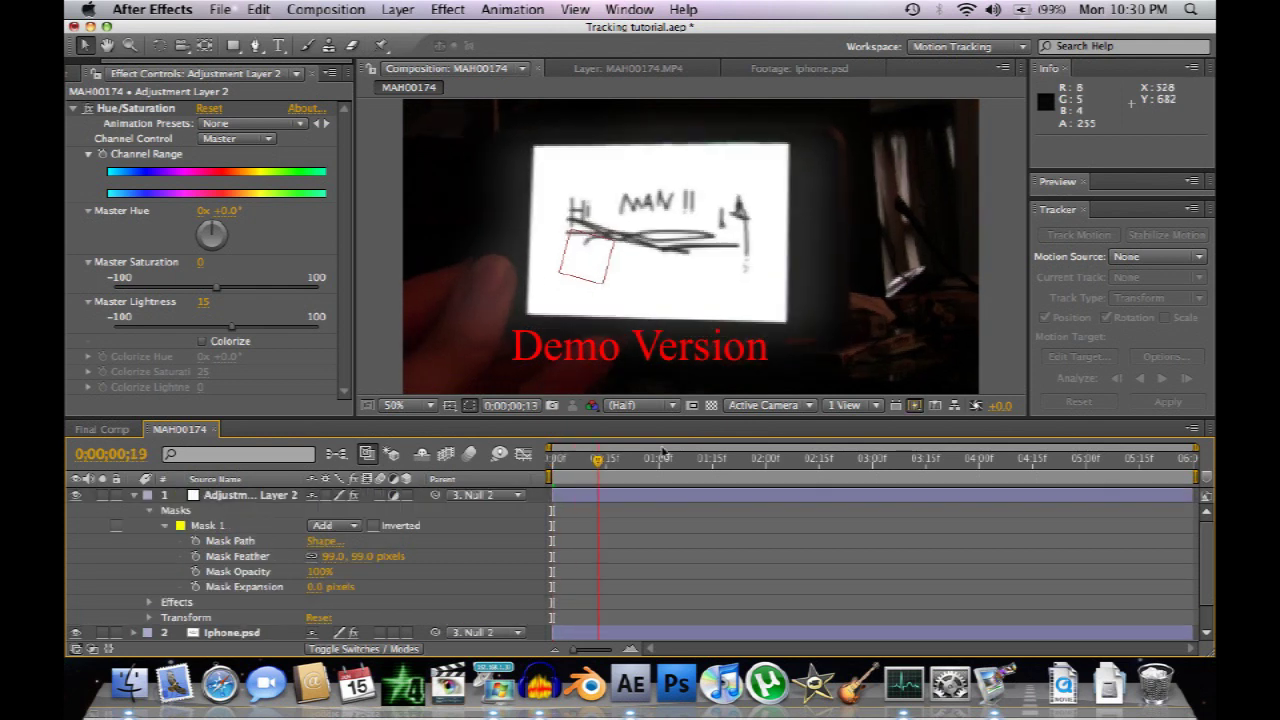
{"action": "left_click", "coordinate": [554, 460]}
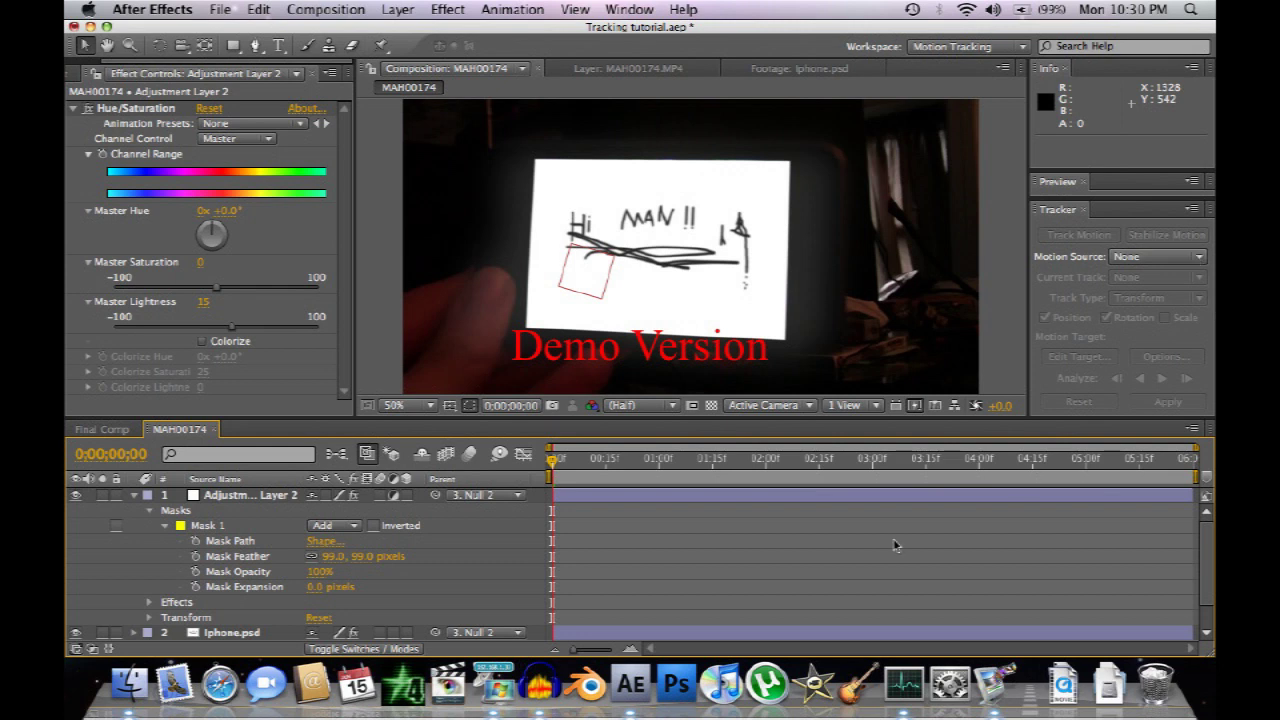
Scrub through frames across the shot to confirm the glow tracks the phone
{"action": "scroll", "coordinate": [895, 545], "scroll_direction": "down", "scroll_amount": 3}
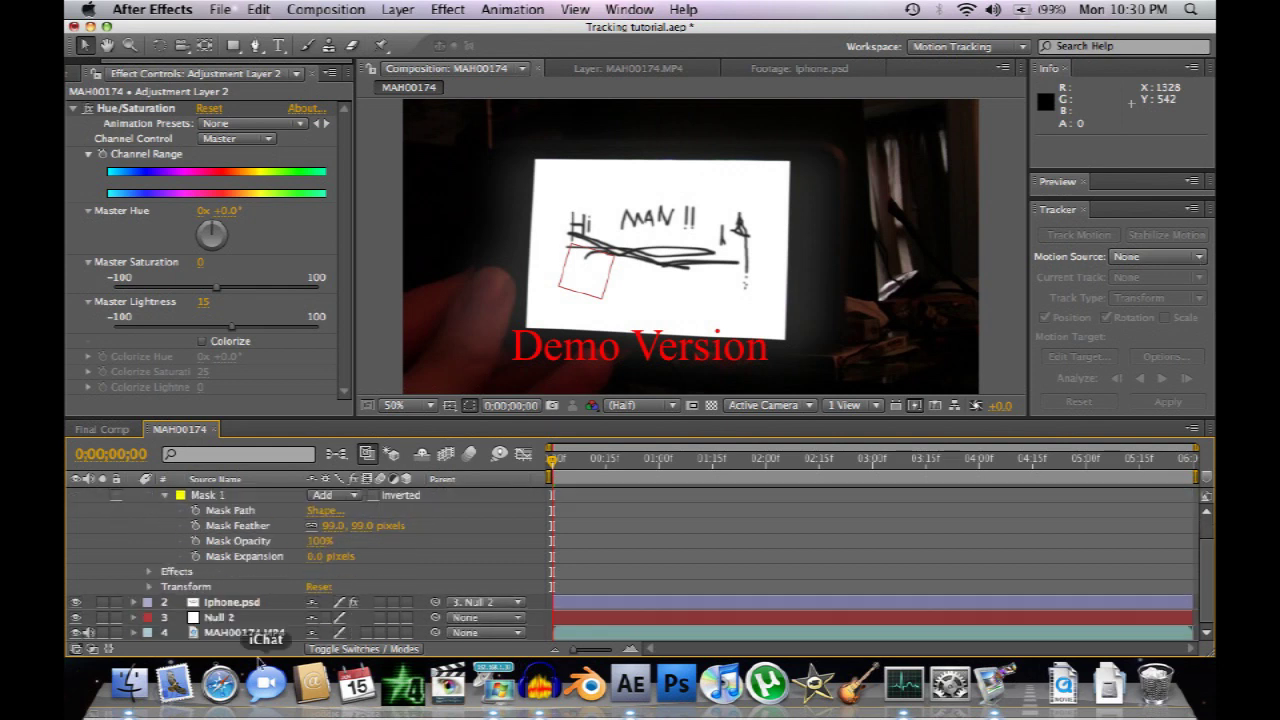
{"action": "scroll", "coordinate": [255, 620], "scroll_direction": "up", "scroll_amount": 3}
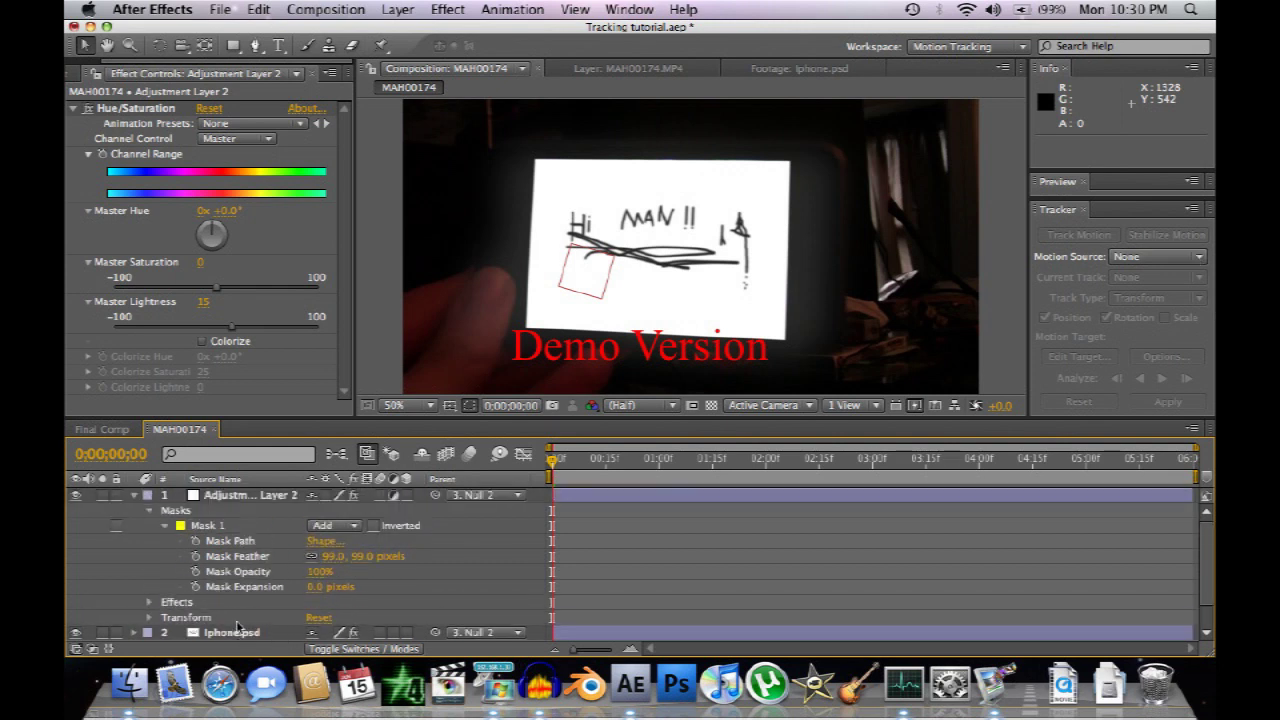
{"action": "left_click", "coordinate": [574, 462]}
{"action": "left_click_drag", "start_coordinate": [588, 470], "coordinate": [694, 470]}
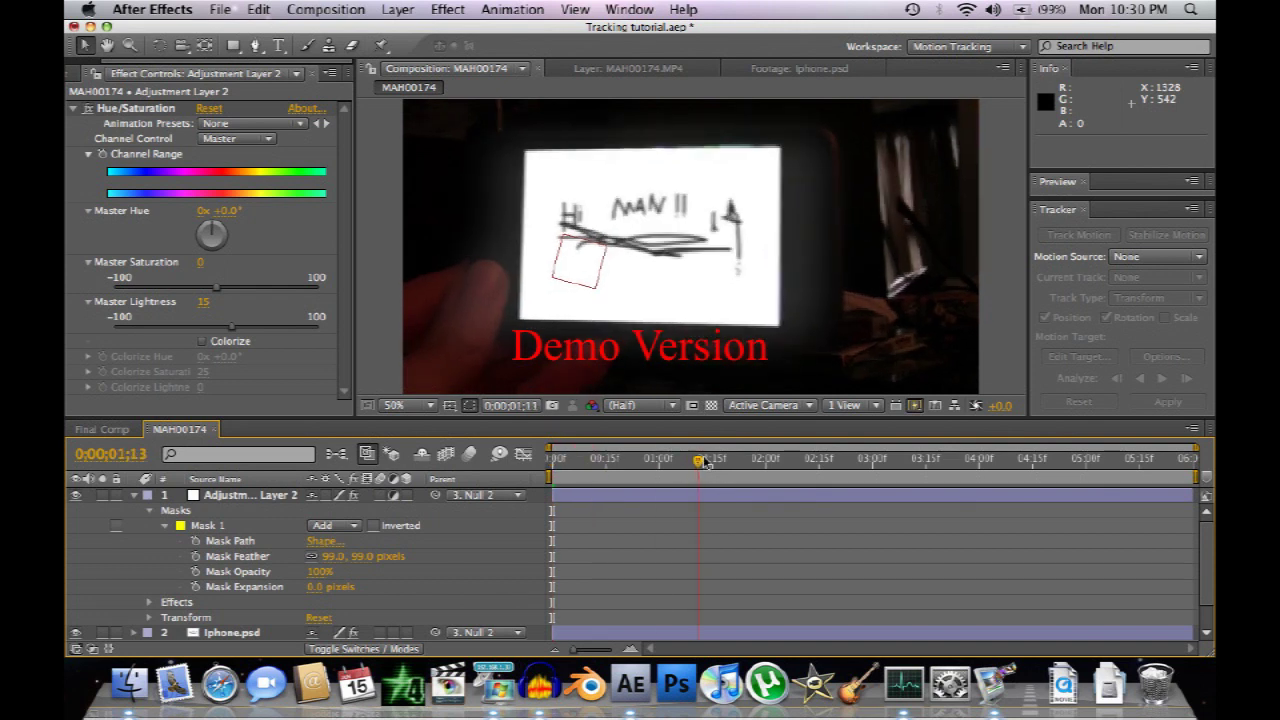
{"action": "left_click", "coordinate": [576, 476]}
{"action": "left_click", "coordinate": [569, 470]}
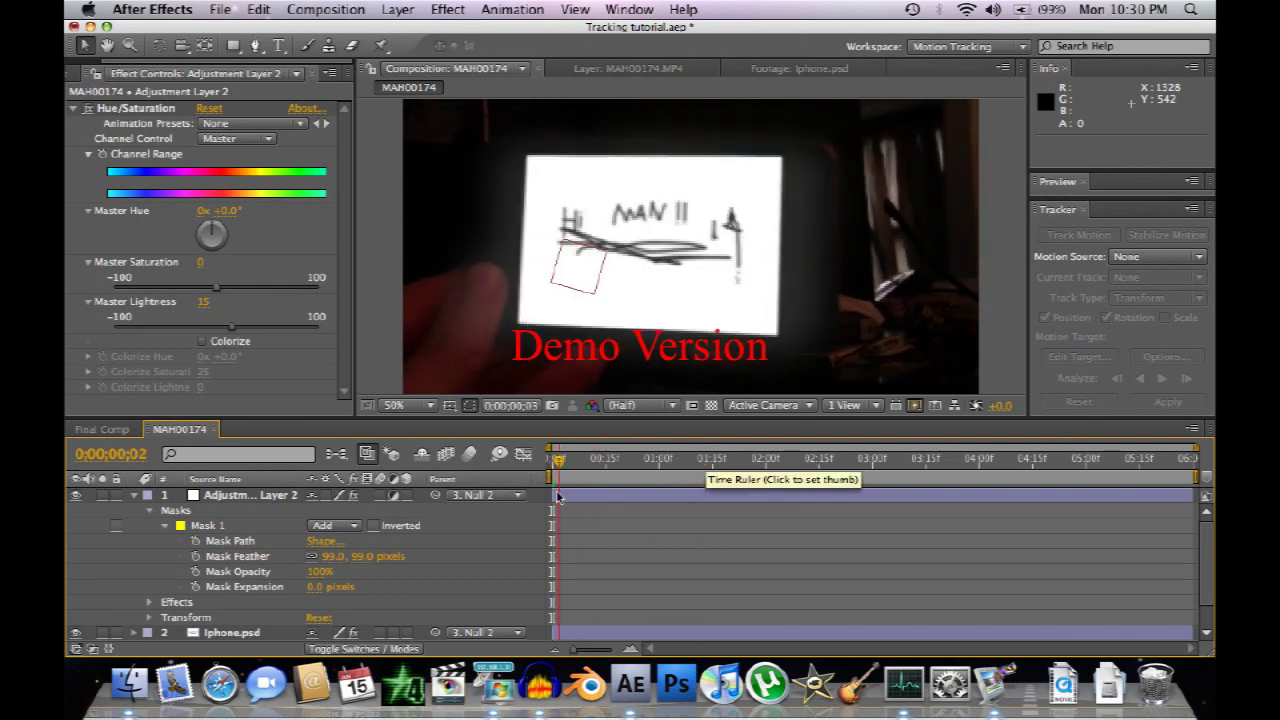
{"action": "left_click", "coordinate": [613, 498]}
{"action": "left_click", "coordinate": [647, 496]}
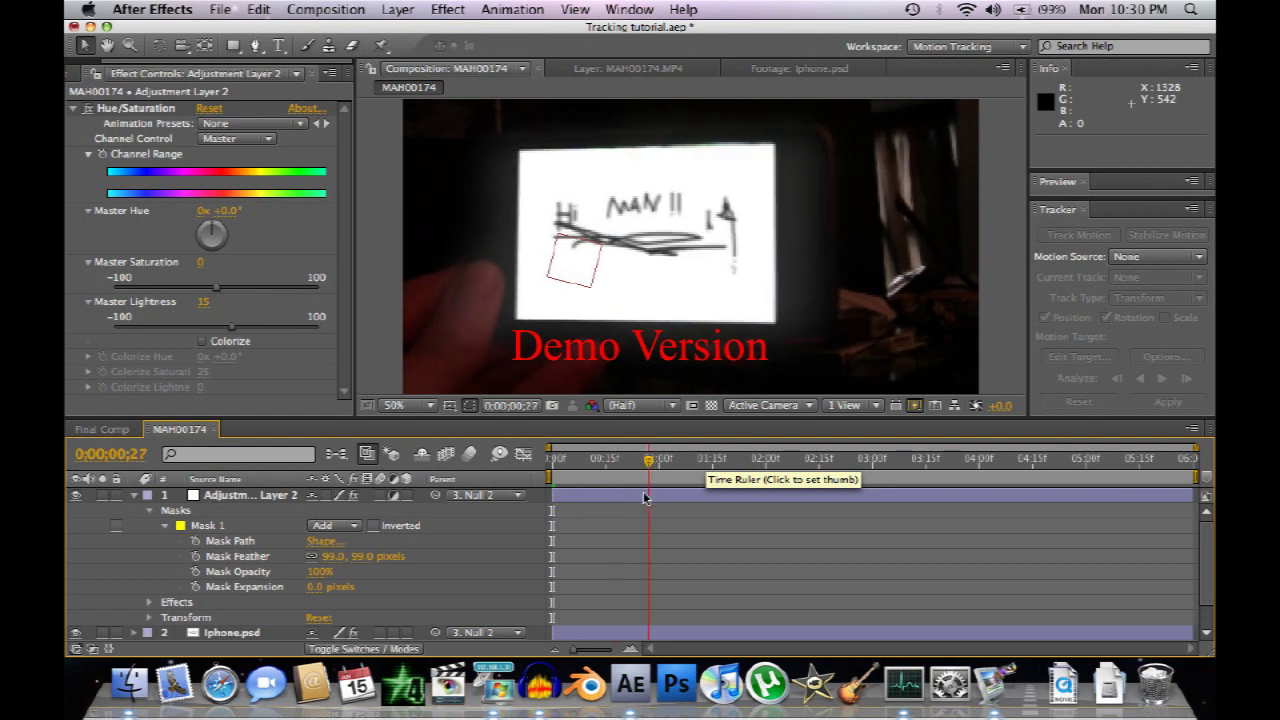
{"action": "left_click", "coordinate": [700, 490]}
{"action": "left_click", "coordinate": [610, 490]}
{"action": "left_click", "coordinate": [557, 490]}
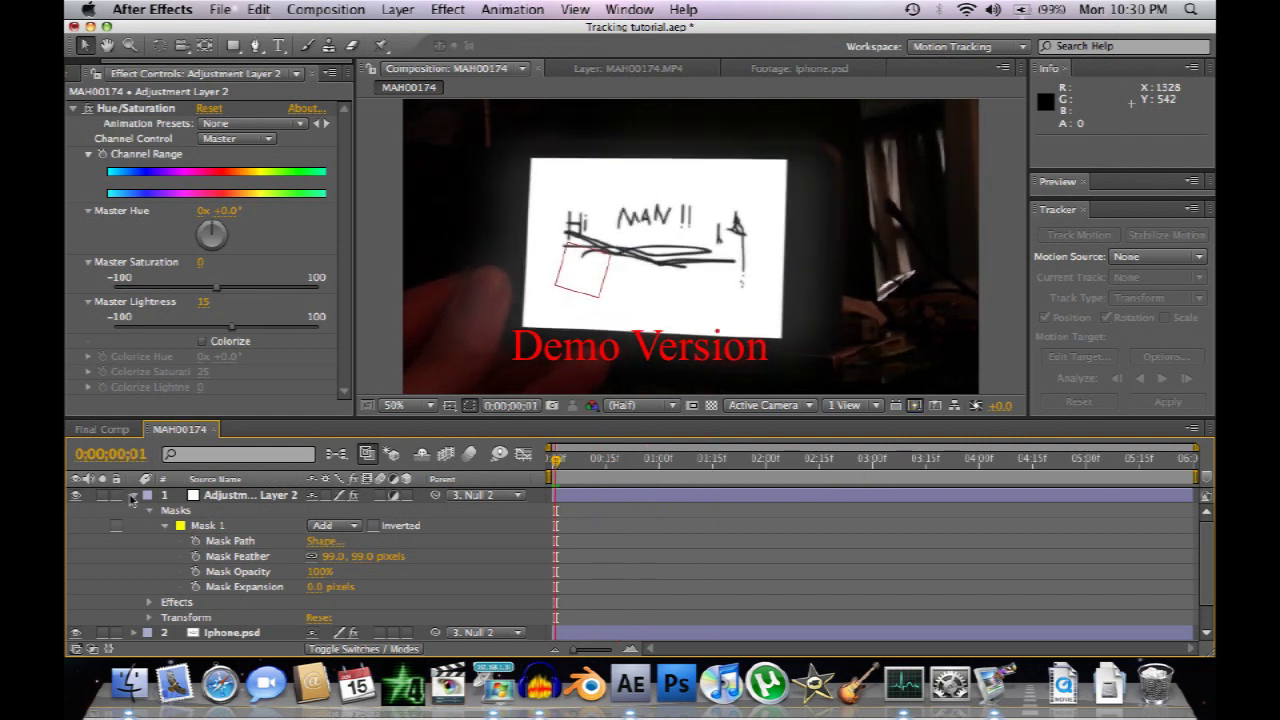
Collapse Adjustment Layer 2 and show Null 2's Position 373.0, 352.5 and Rotation +15.0° keyframes
{"action": "left_click", "coordinate": [133, 496]}
{"action": "left_click", "coordinate": [134, 526]}
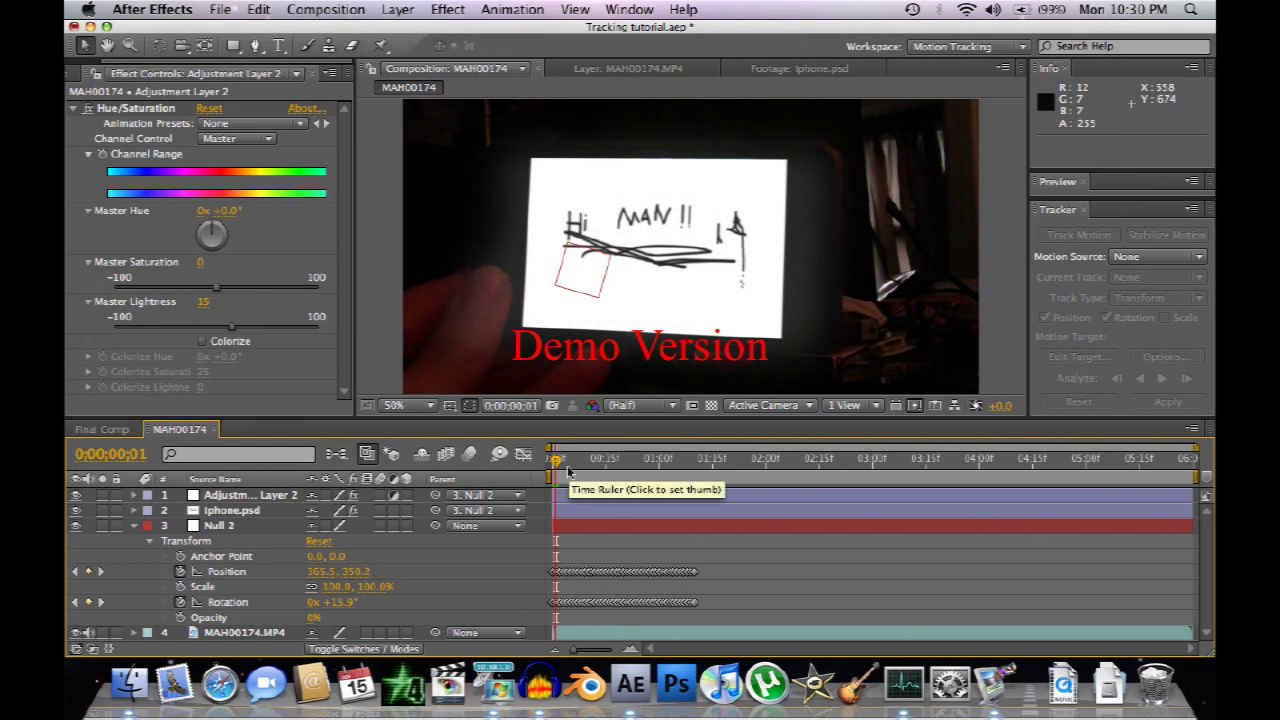
{"action": "mouse_move", "coordinate": [558, 465]}
{"action": "left_mouse_down"}
{"action": "mouse_move", "coordinate": [601, 468]}
{"action": "mouse_move", "coordinate": [551, 463]}
{"action": "left_mouse_up"}
{"action": "left_click", "coordinate": [968, 46]}
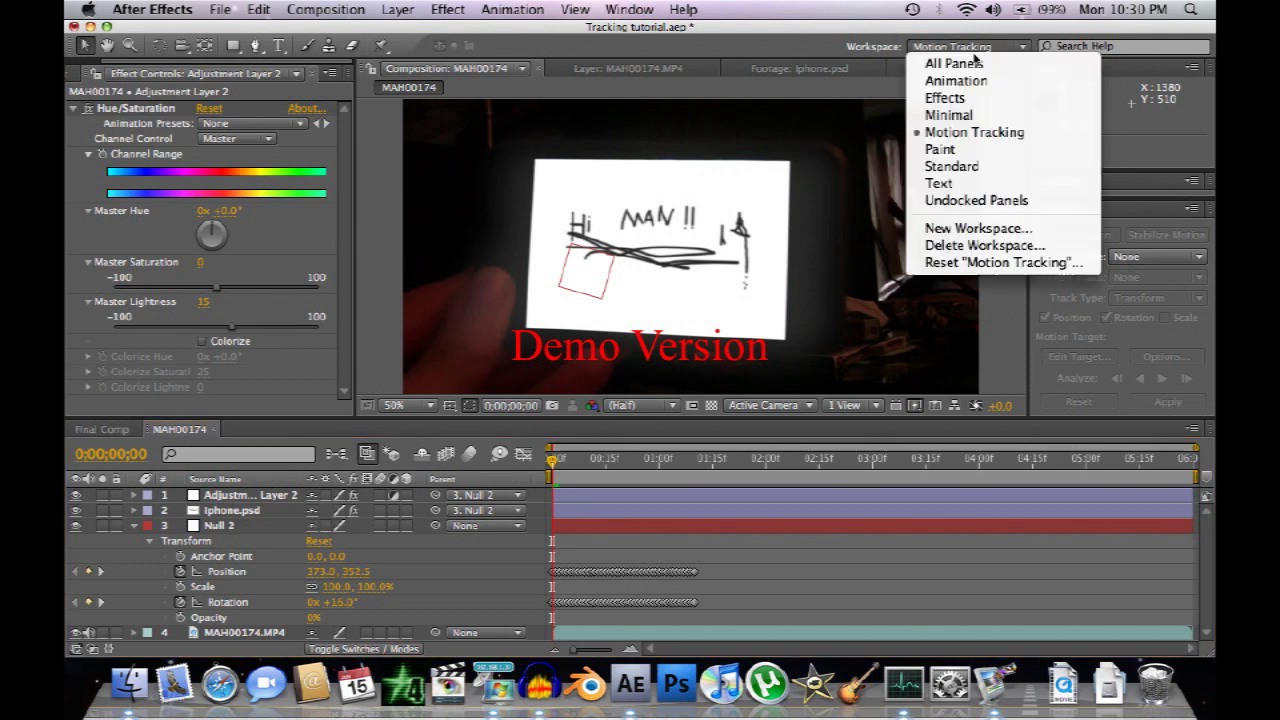
Switch to the Standard workspace and play a preview of the composite
{"action": "left_click", "coordinate": [951, 166]}
{"action": "left_click", "coordinate": [1088, 215]}
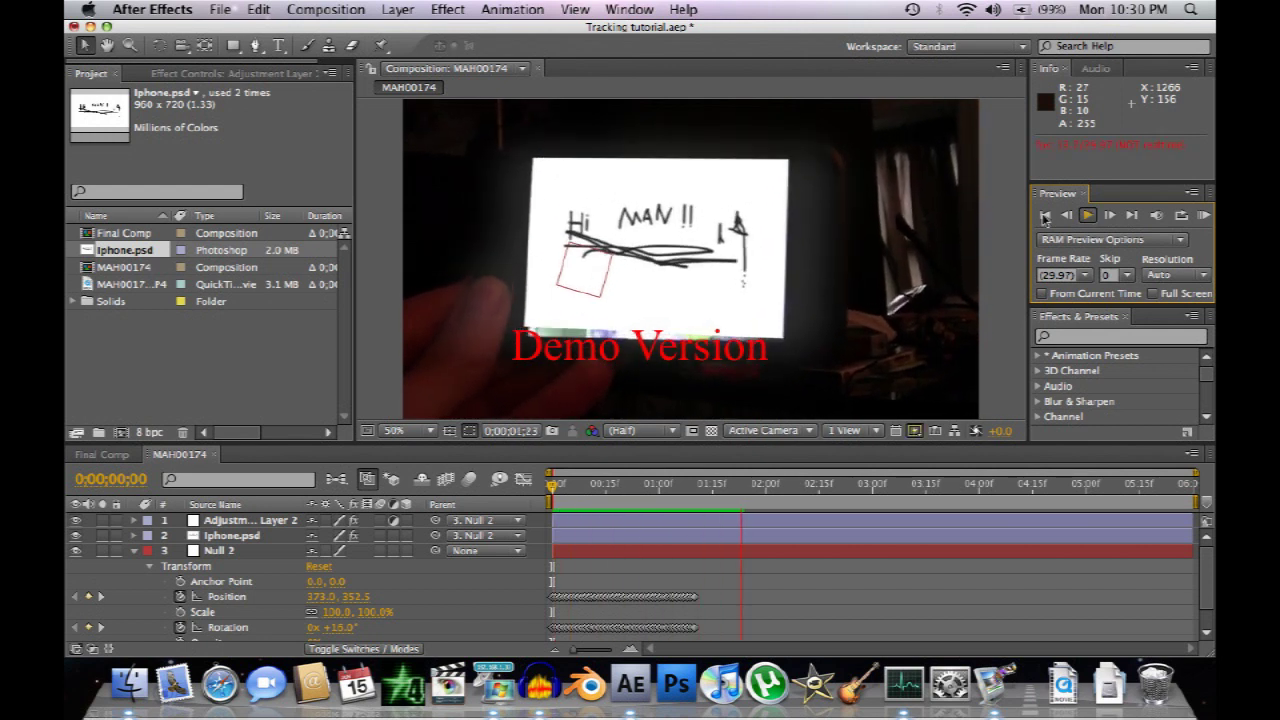
{"action": "left_click", "coordinate": [1047, 217]}
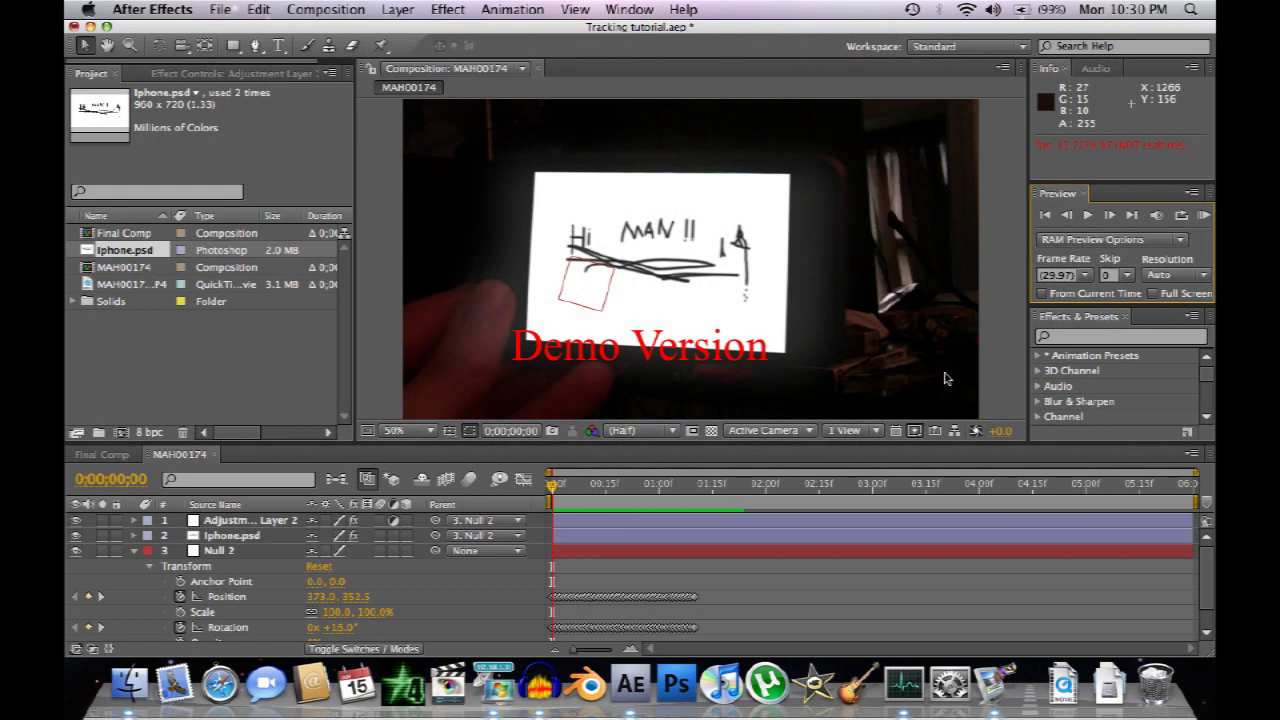
{"action": "left_click", "coordinate": [1088, 215]}
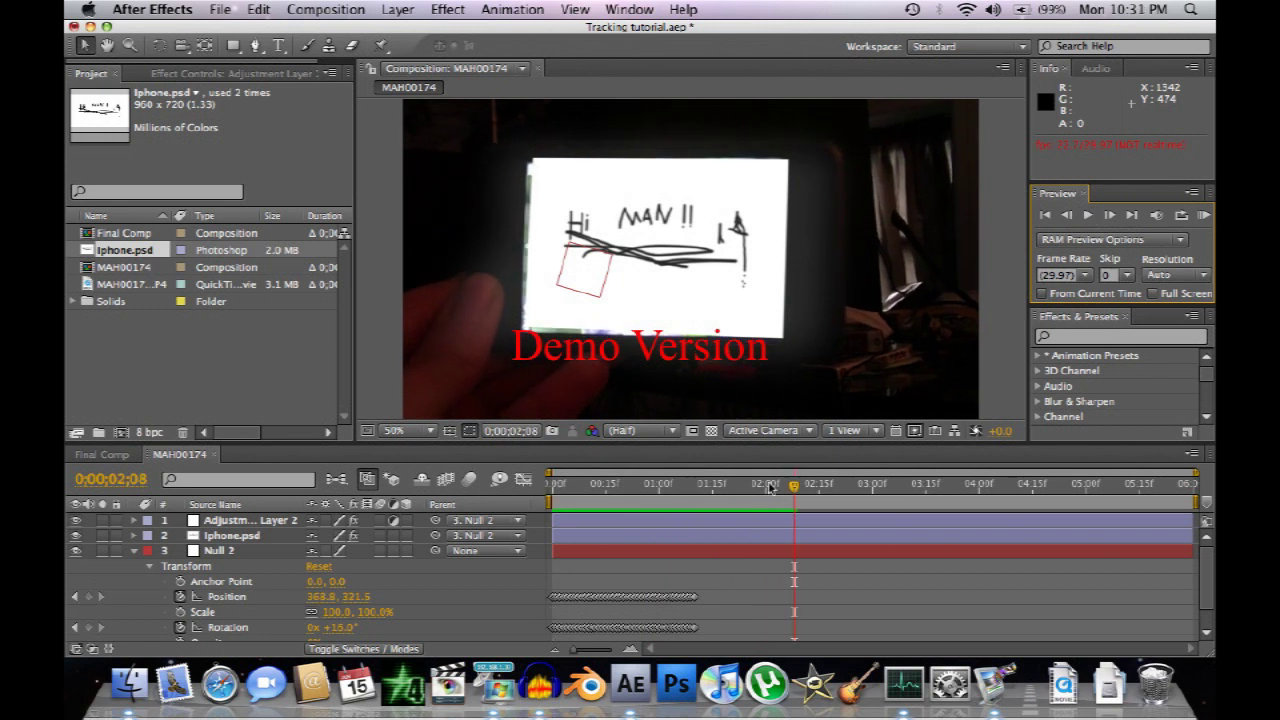
{"action": "left_click", "coordinate": [720, 482]}
Step frame by frame from the start to confirm tracking, then collapse Null 2's Transform
{"action": "left_click", "coordinate": [556, 483]}
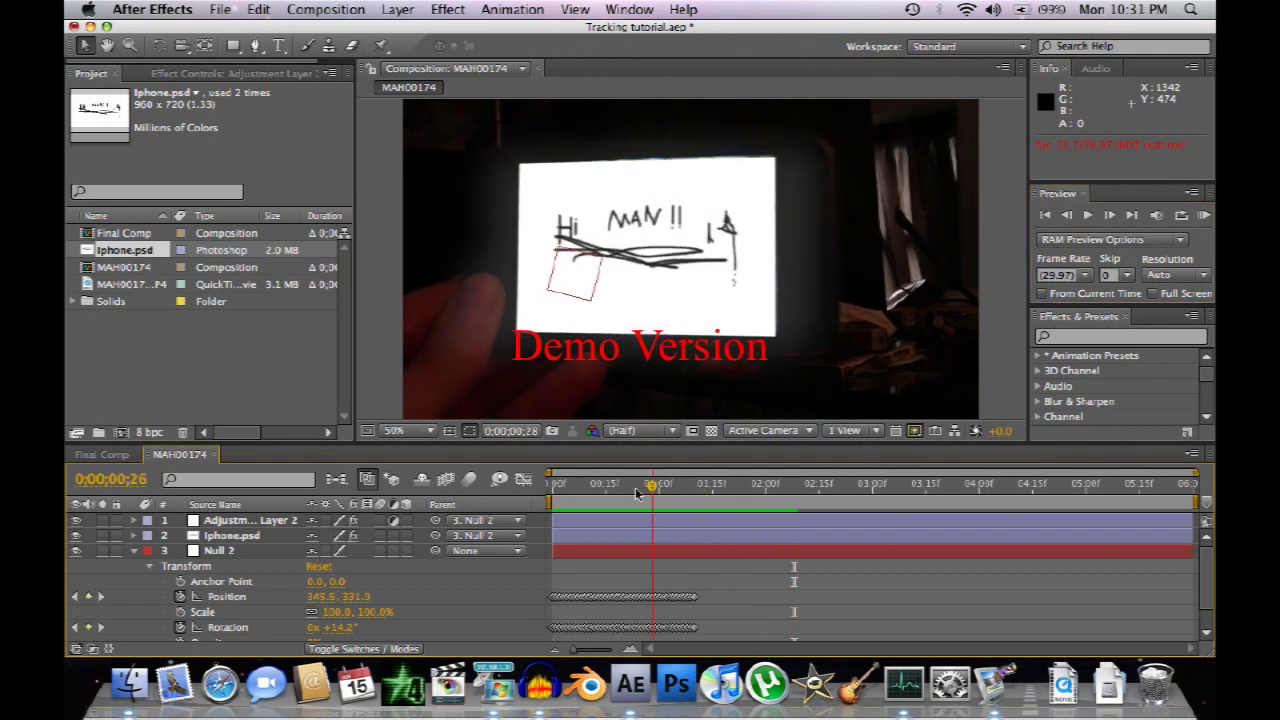
{"action": "key", "text": "Page_Down"}
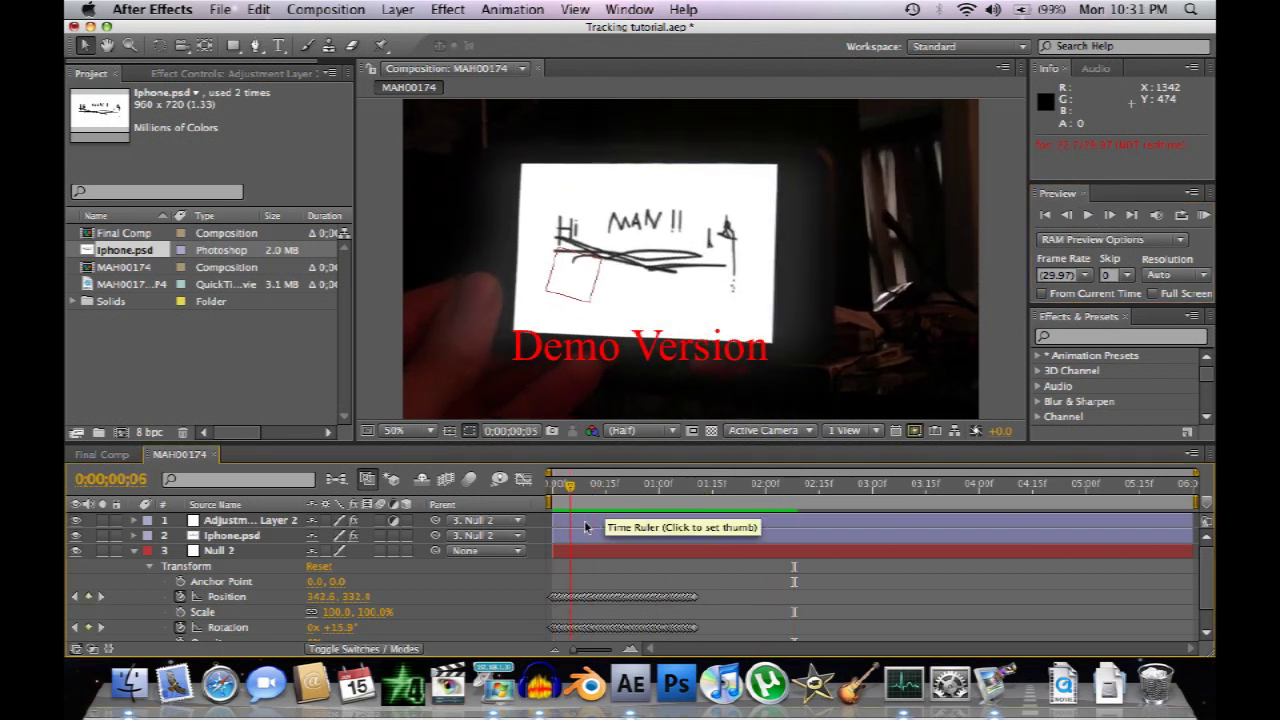
{"action": "key", "text": "Page_Down"}
{"action": "key", "text": "Page_Down"}
{"action": "key", "text": "Page_Down"}
{"action": "key", "text": "Page_Down"}
{"action": "key", "text": "Page_Down"}
{"action": "key", "text": "Page_Down"}
{"action": "key", "text": "Page_Down"}
{"action": "key", "text": "Page_Down"}
{"action": "key", "text": "Page_Down"}
{"action": "key", "text": "Page_Down"}
{"action": "key", "text": "Page_Down"}
{"action": "key", "text": "Page_Down"}
{"action": "key", "text": "Page_Down"}
{"action": "key", "text": "Page_Down"}
{"action": "key", "text": "Page_Down"}
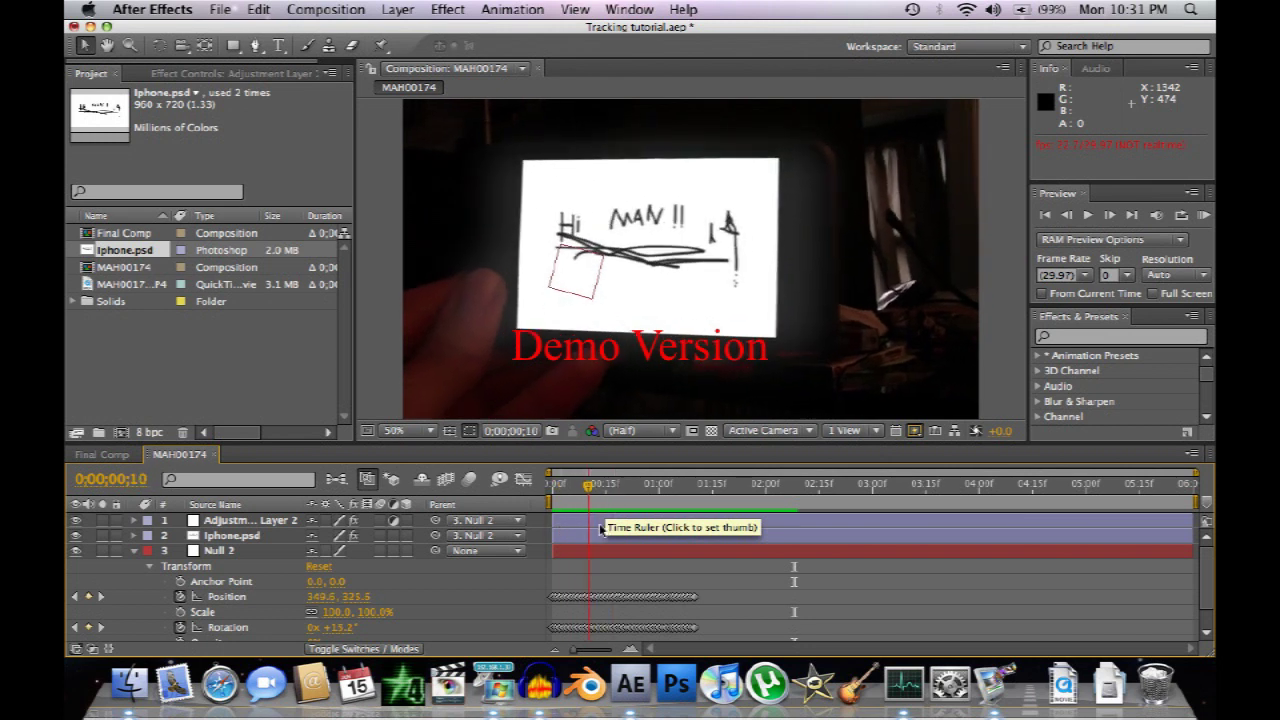
{"action": "key", "text": "Page_Down"}
{"action": "key", "text": "Page_Down"}
{"action": "key", "text": "Page_Down"}
{"action": "key", "text": "Page_Down"}
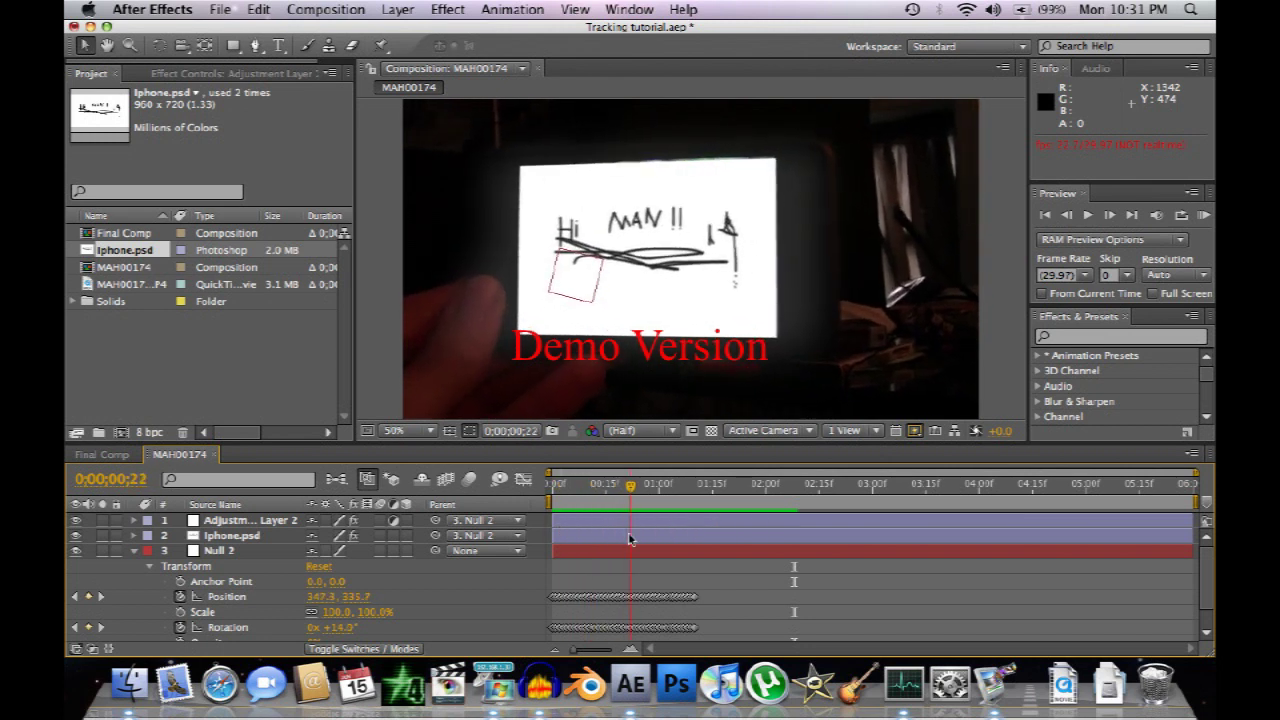
{"action": "left_click", "coordinate": [134, 551]}
Reveal the Corner Pin corner properties of Iphone.psd, undo a stray keyframe, and return to frame 0
{"action": "left_click", "coordinate": [134, 536]}
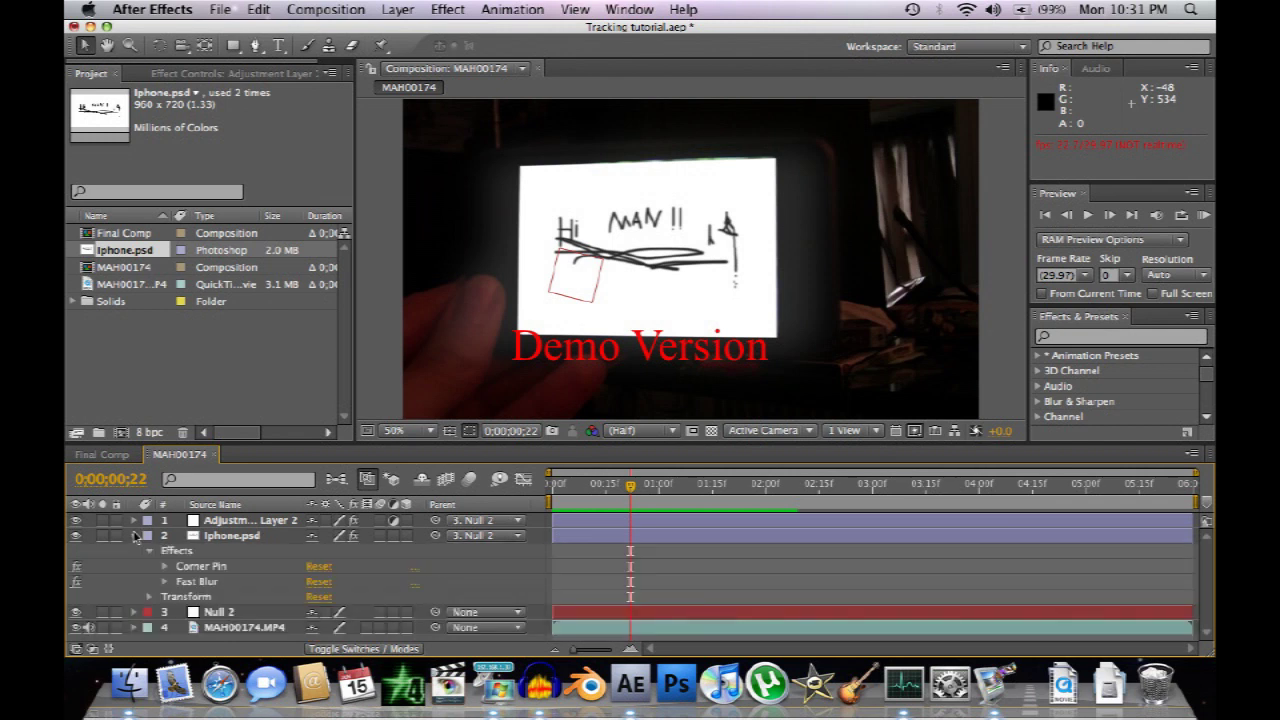
{"action": "left_click", "coordinate": [167, 568]}
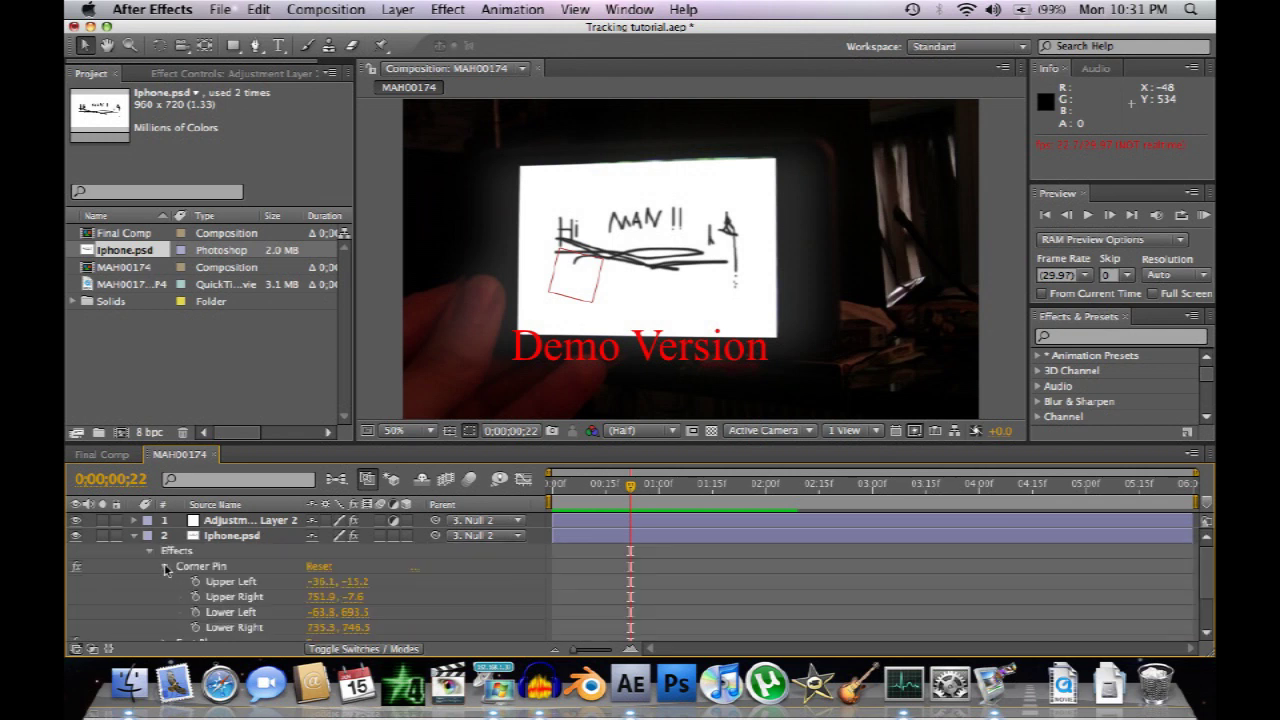
{"action": "left_click", "coordinate": [196, 582]}
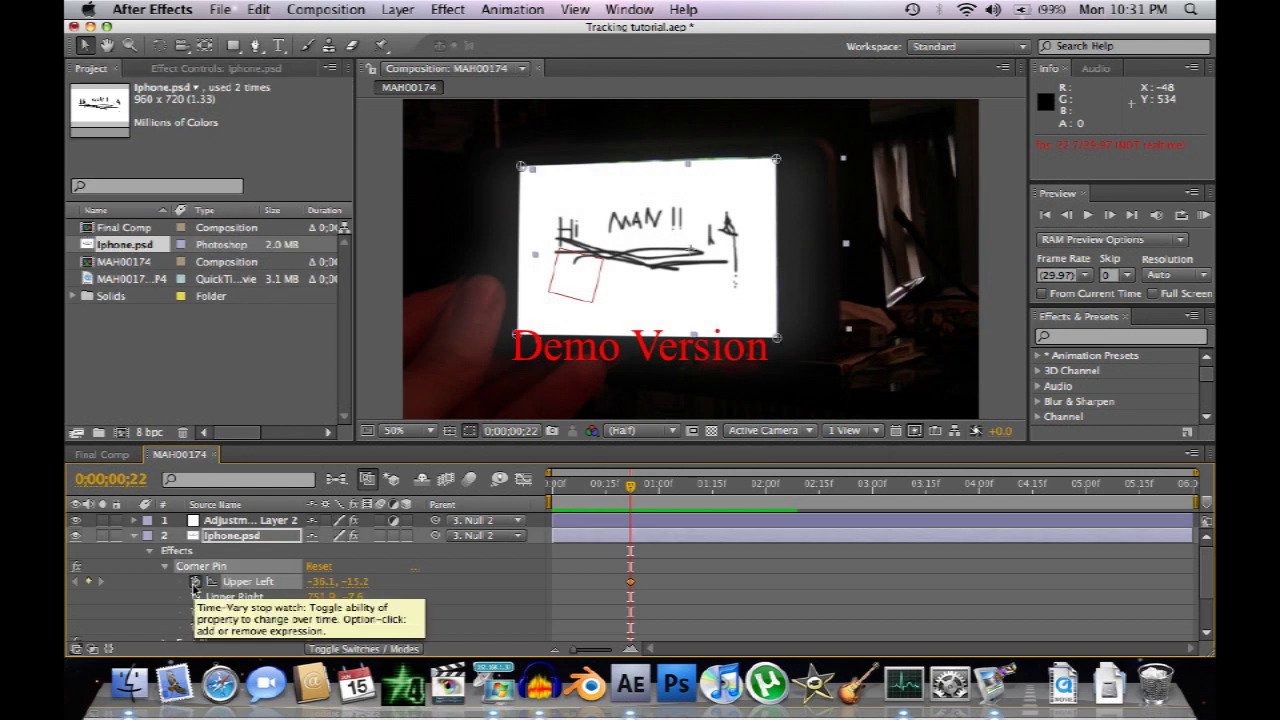
{"action": "key", "text": "super+z"}
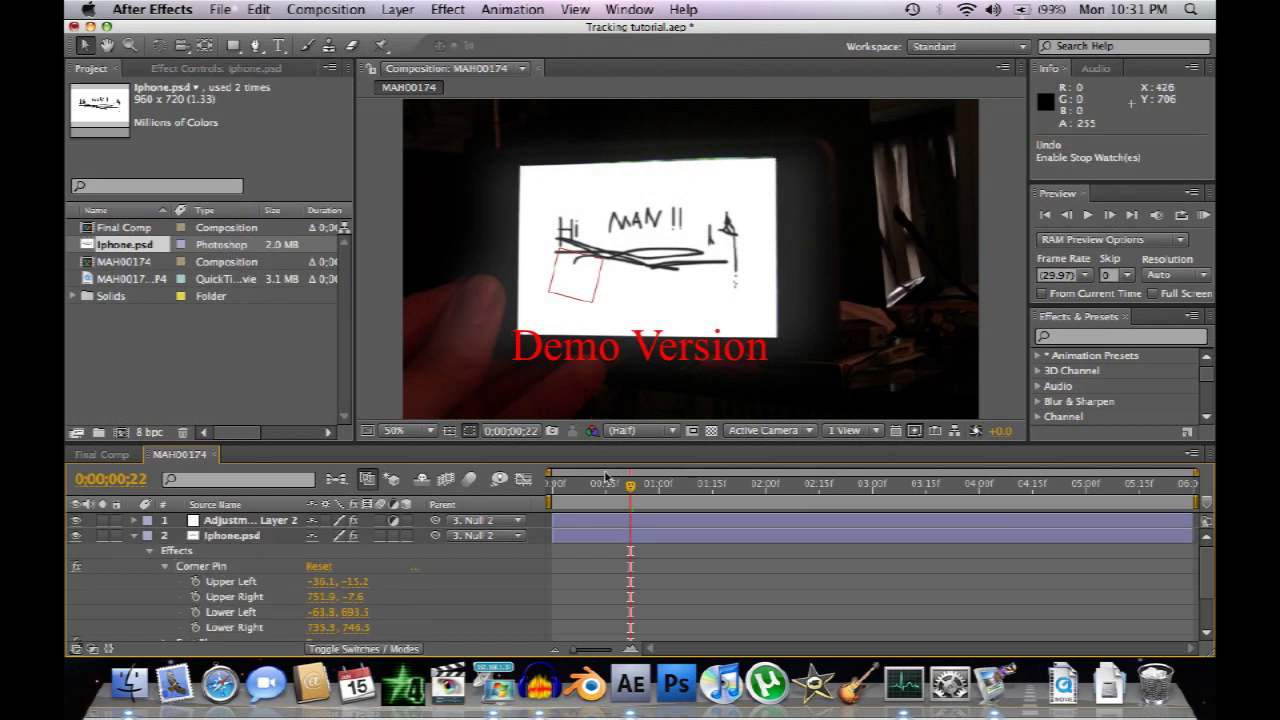
{"action": "left_click", "coordinate": [553, 484]}
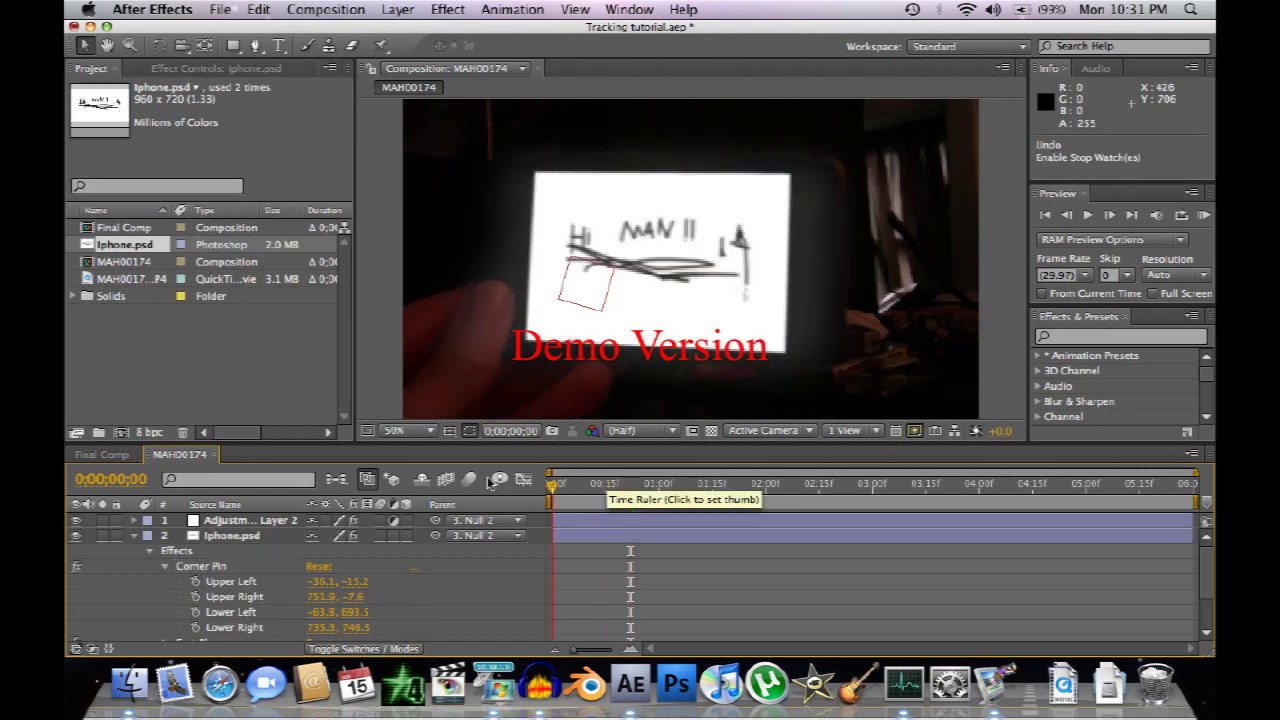
Keyframe the Upper Left, Upper Right, Lower Left and Lower Right corners at frame 0, then advance to frame 20
{"action": "left_click", "coordinate": [196, 582]}
{"action": "left_click", "coordinate": [196, 611]}
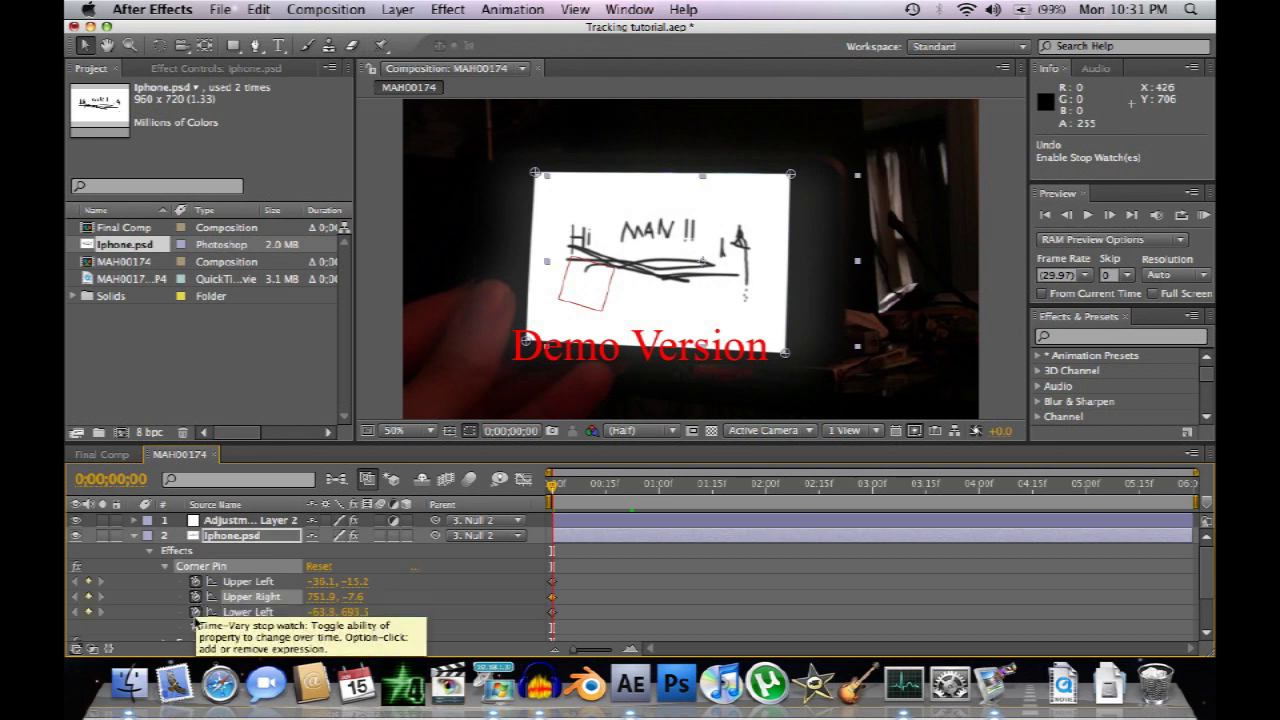
{"action": "left_click", "coordinate": [196, 596]}
{"action": "left_click", "coordinate": [196, 627]}
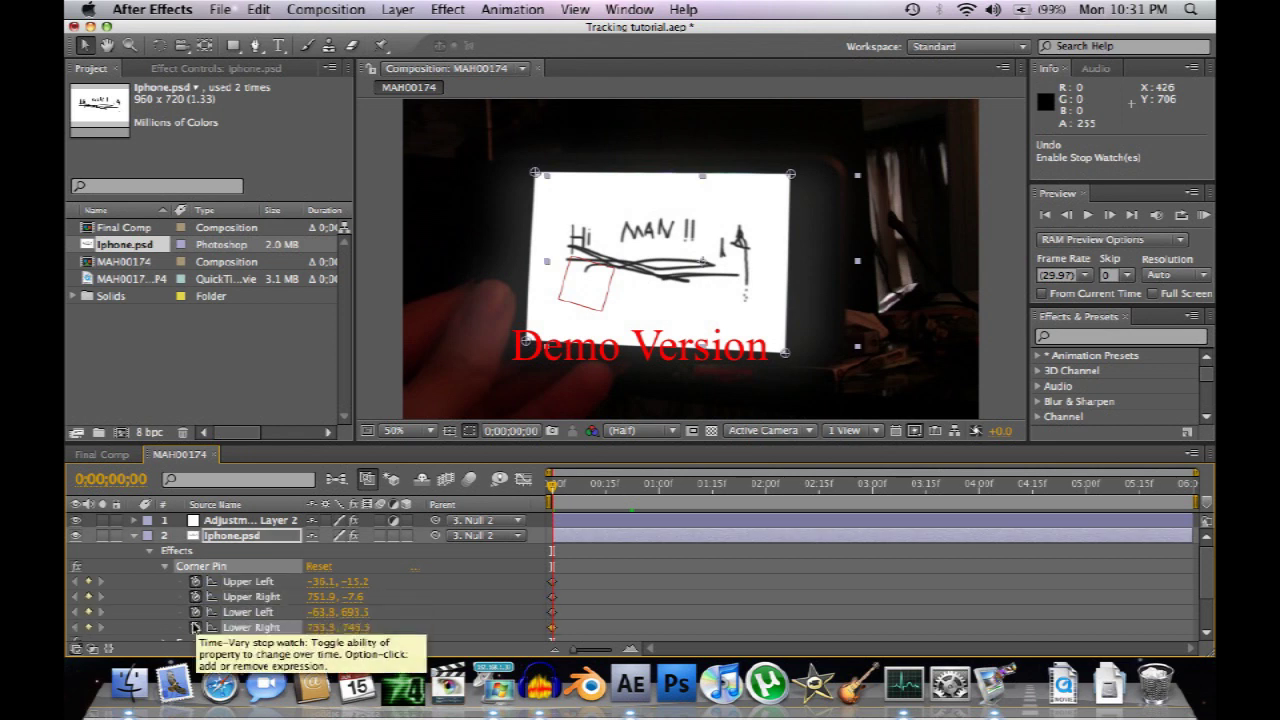
{"action": "left_click_drag", "start_coordinate": [558, 490], "coordinate": [623, 485]}
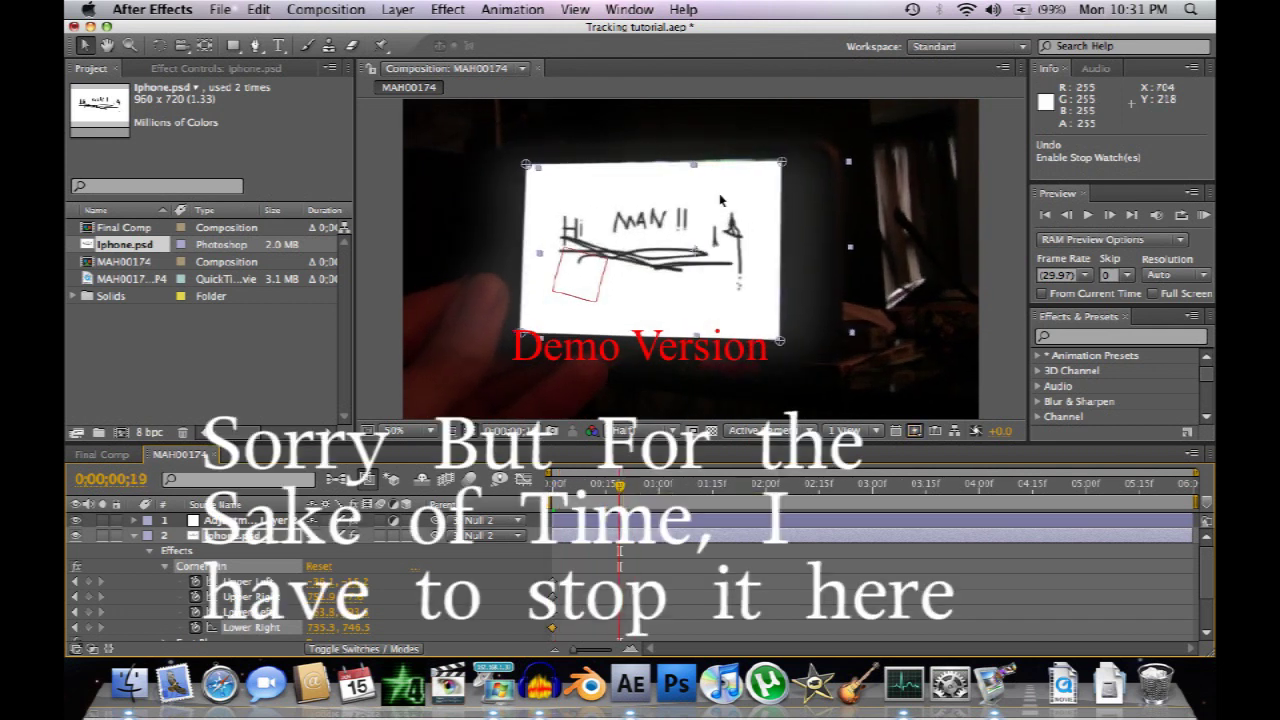